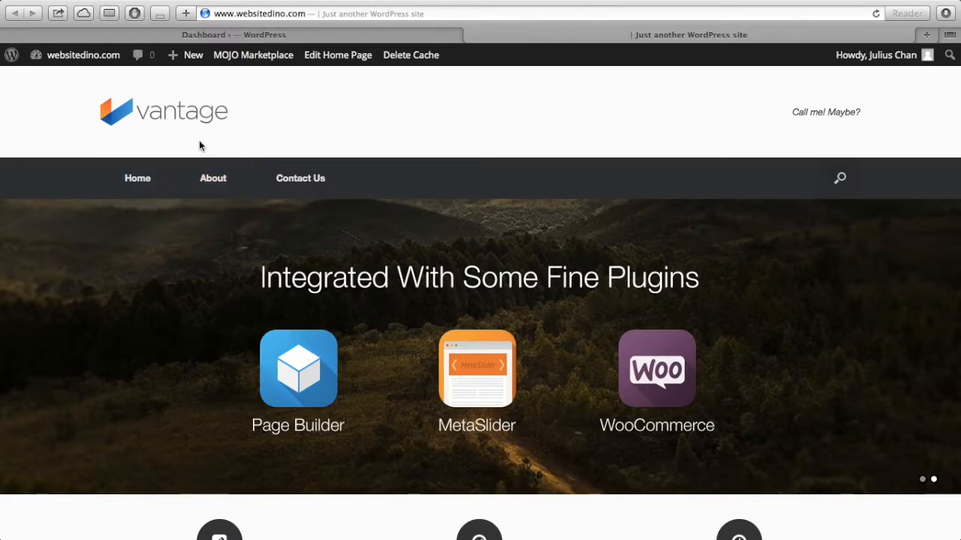
Look through the site's home page, from the header and slider to the icon widgets, headline widget and latest posts.
{"action": "scroll", "coordinate": [198, 140], "scroll_direction": "down", "scroll_amount": 2}
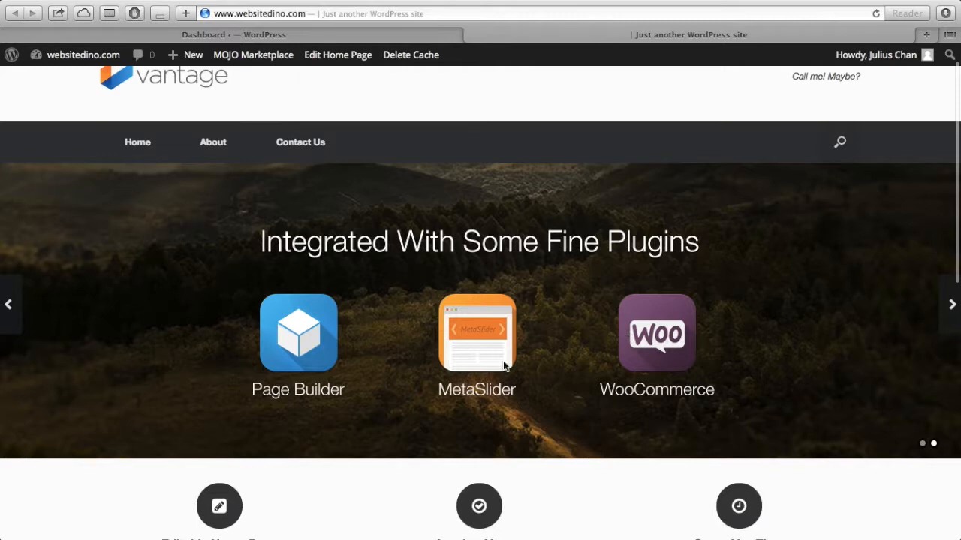
{"action": "scroll", "coordinate": [508, 378], "scroll_direction": "down", "scroll_amount": 2}
{"action": "scroll", "coordinate": [506, 372], "scroll_direction": "down", "scroll_amount": 2}
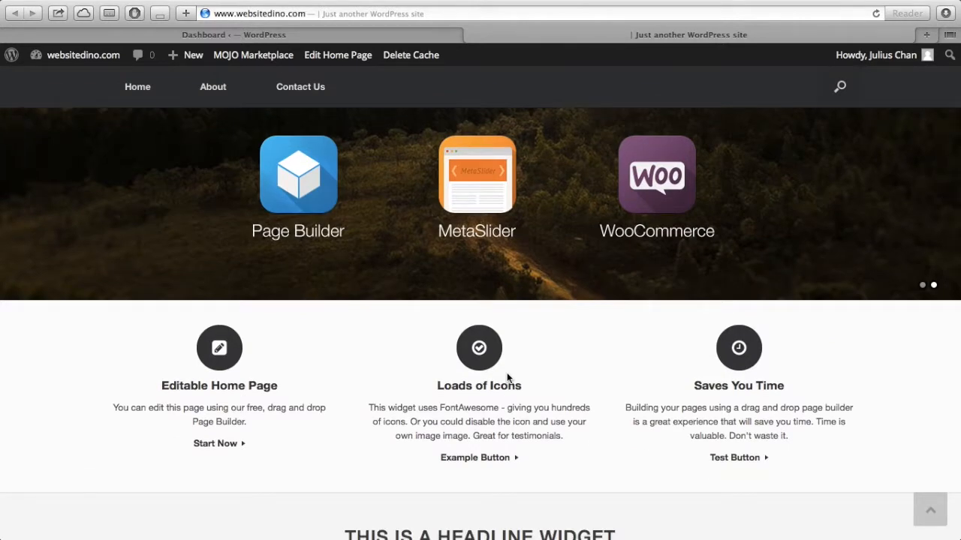
{"action": "scroll", "coordinate": [506, 378], "scroll_direction": "down", "scroll_amount": 2}
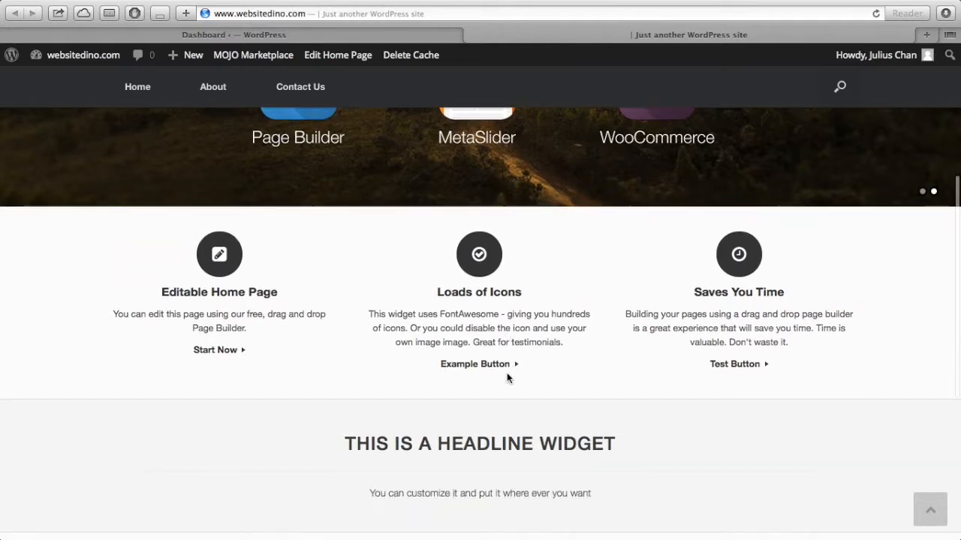
{"action": "scroll", "coordinate": [507, 377], "scroll_direction": "down", "scroll_amount": 1}
{"action": "scroll", "coordinate": [507, 378], "scroll_direction": "down", "scroll_amount": 2}
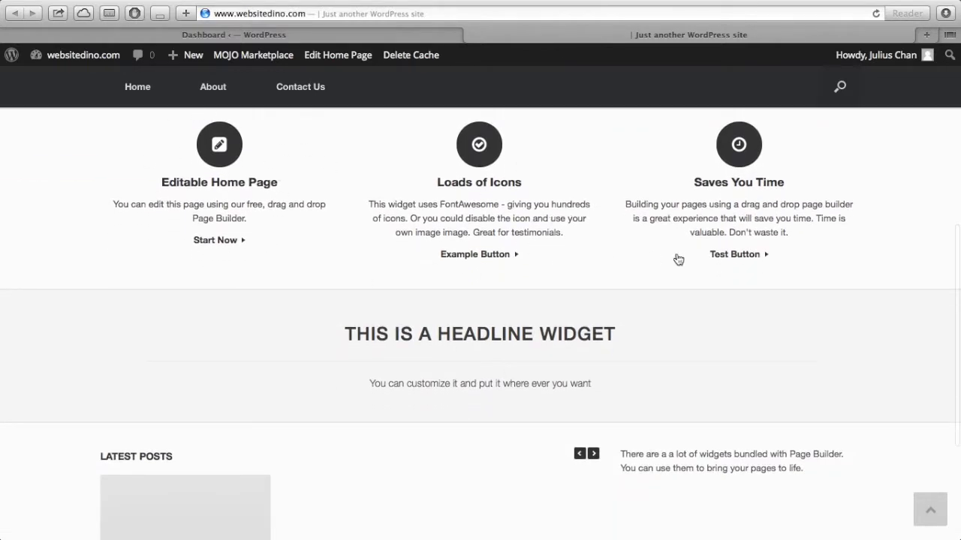
{"action": "scroll", "coordinate": [680, 260], "scroll_direction": "down", "scroll_amount": 3}
{"action": "scroll", "coordinate": [682, 258], "scroll_direction": "up", "scroll_amount": 3}
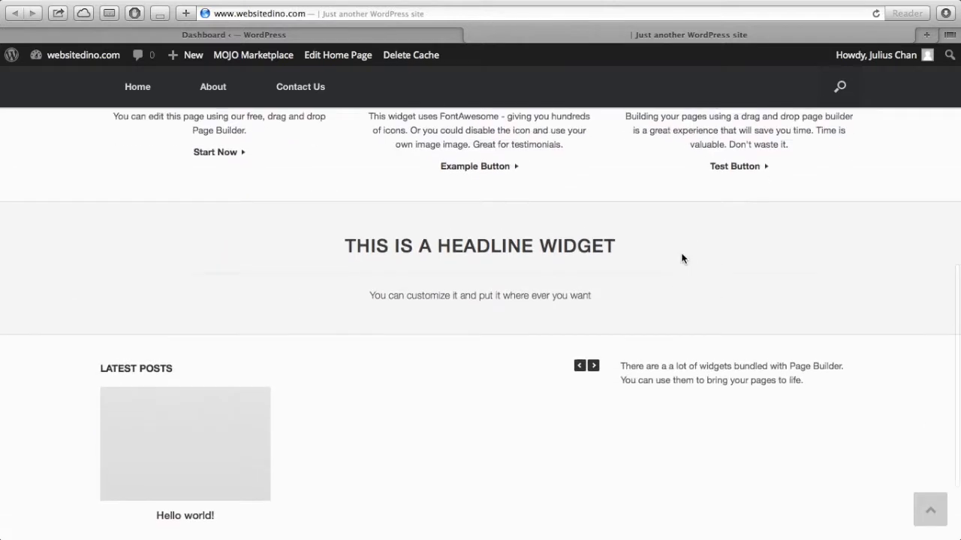
{"action": "scroll", "coordinate": [682, 258], "scroll_direction": "down", "scroll_amount": 2}
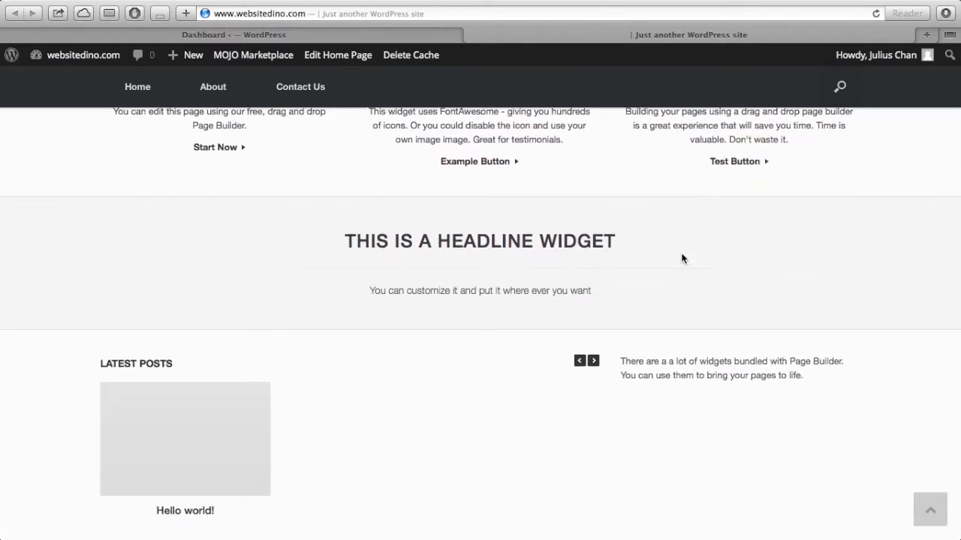
{"action": "scroll", "coordinate": [682, 259], "scroll_direction": "down", "scroll_amount": 3}
{"action": "scroll", "coordinate": [681, 259], "scroll_direction": "up", "scroll_amount": 10}
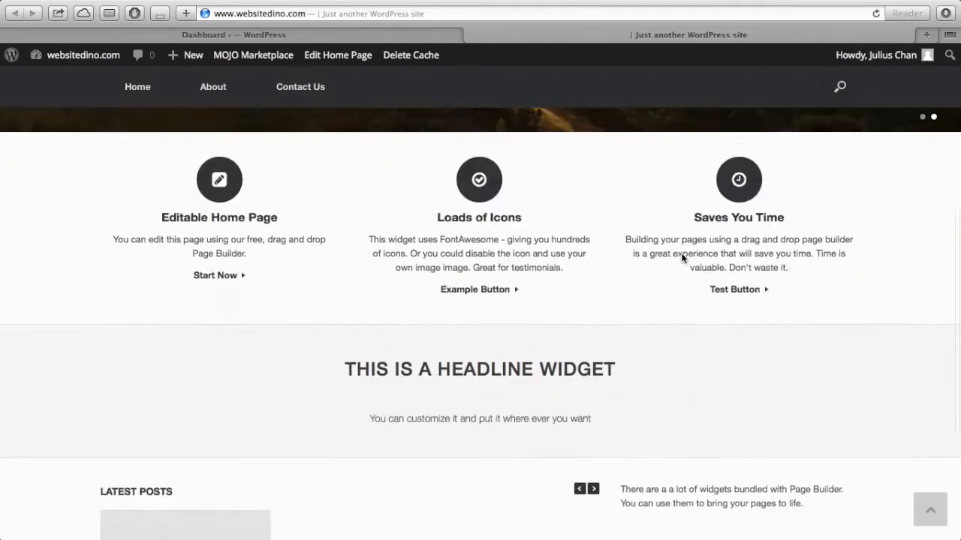
{"action": "scroll", "coordinate": [681, 259], "scroll_direction": "down", "scroll_amount": 4}
{"action": "scroll", "coordinate": [681, 258], "scroll_direction": "down", "scroll_amount": 2}
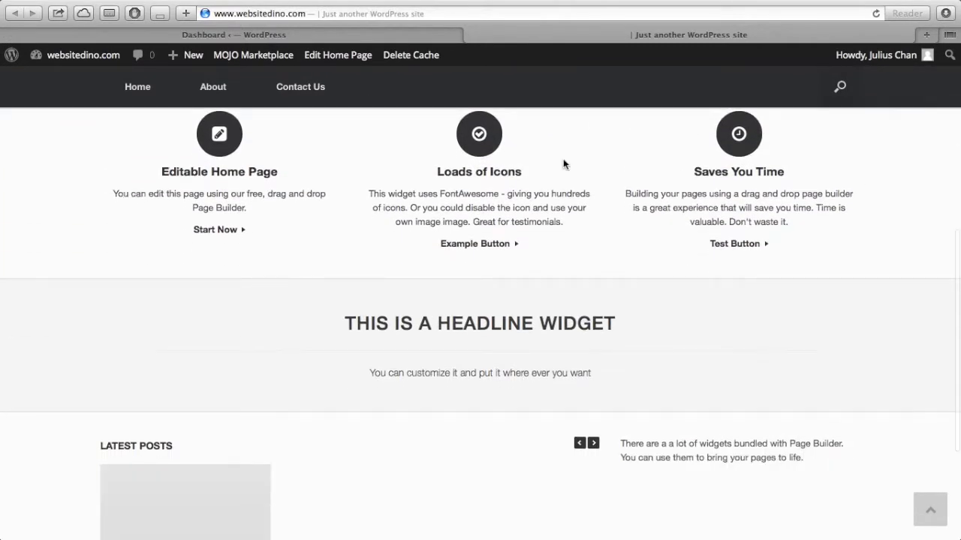
Switch to the WordPress dashboard and open the Vantage theme settings.
{"action": "left_click", "coordinate": [316, 35]}
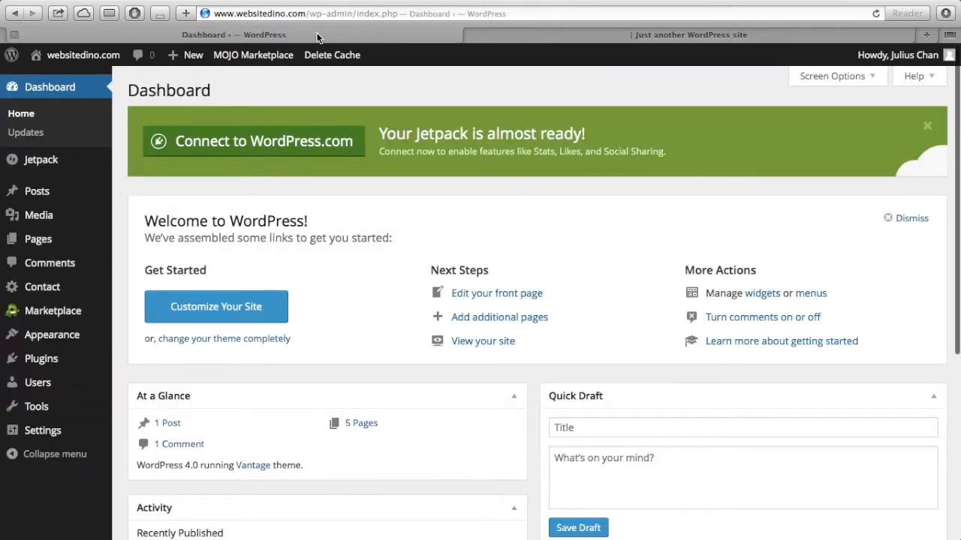
{"action": "mouse_move", "coordinate": [64, 338]}
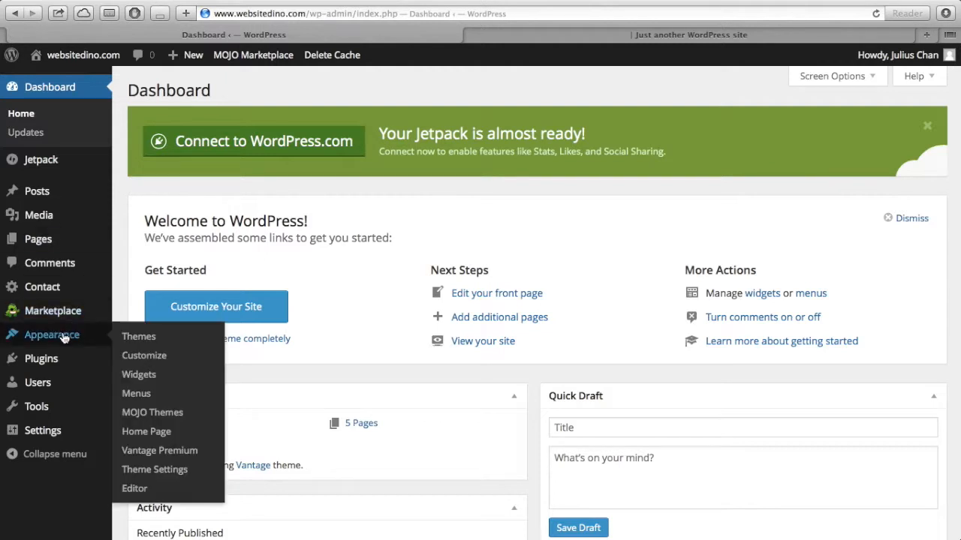
{"action": "left_click", "coordinate": [160, 469]}
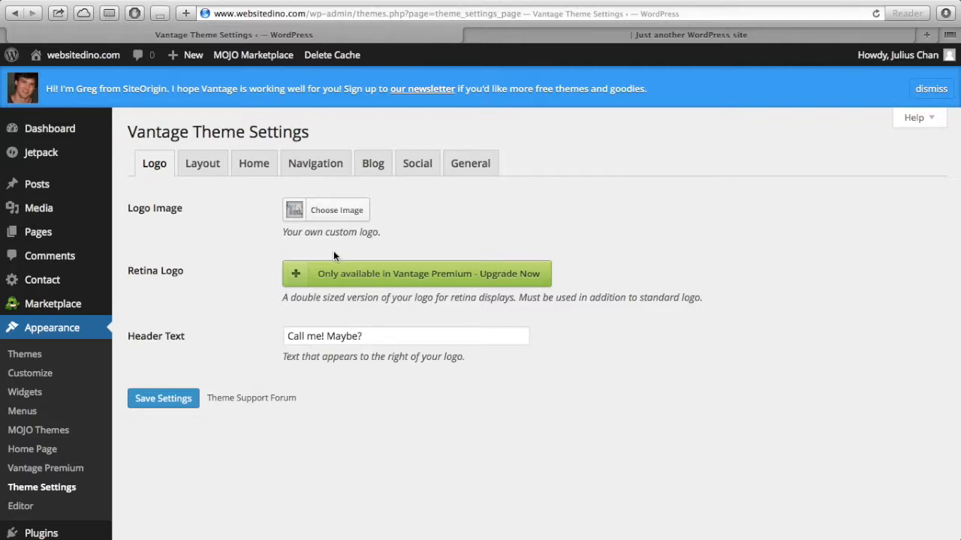
Return to the live home page and inspect the Vantage logo in the site header.
{"action": "left_click", "coordinate": [611, 35]}
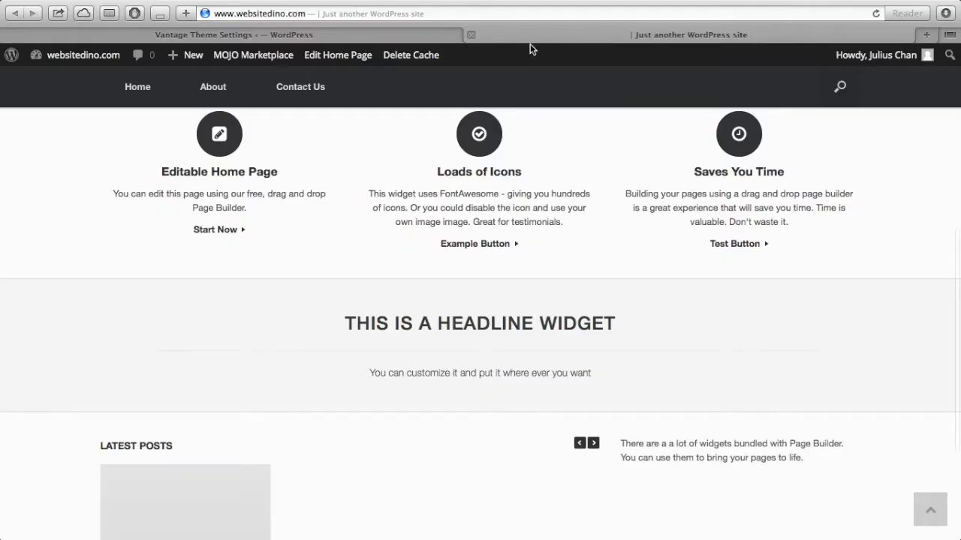
{"action": "scroll", "coordinate": [225, 135], "scroll_direction": "up", "scroll_amount": 5}
{"action": "left_click_drag", "start_coordinate": [257, 128], "coordinate": [191, 113]}
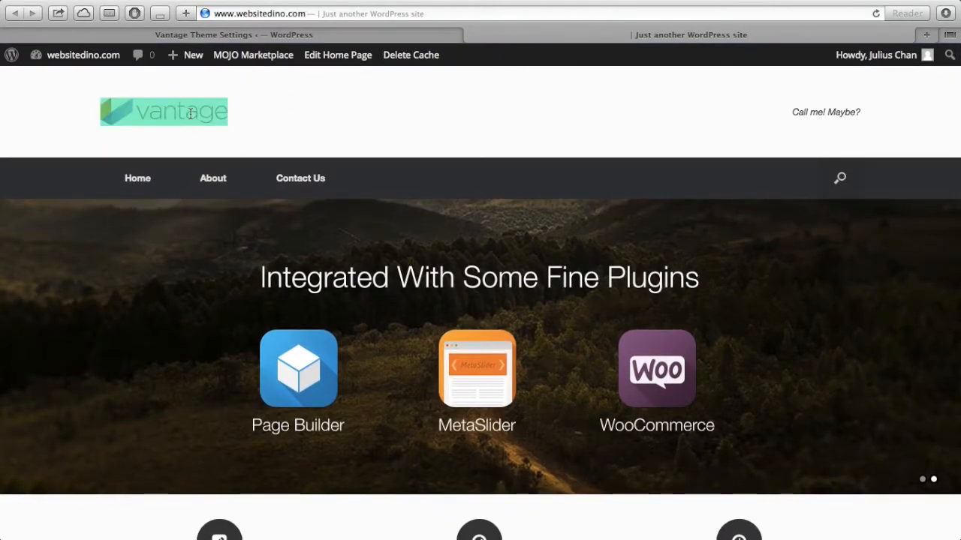
{"action": "left_click", "coordinate": [247, 114]}
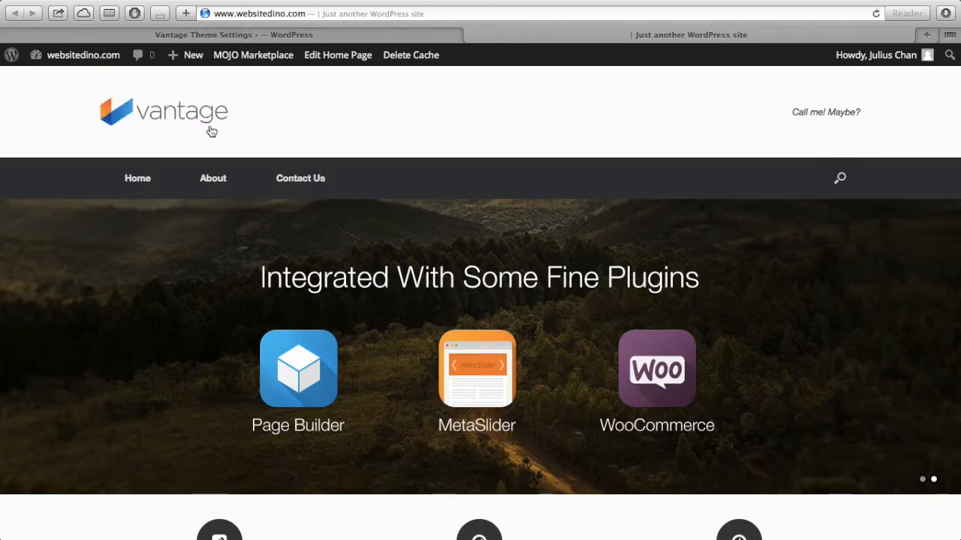
{"action": "left_click_drag", "start_coordinate": [278, 122], "coordinate": [214, 109]}
{"action": "left_click", "coordinate": [160, 107]}
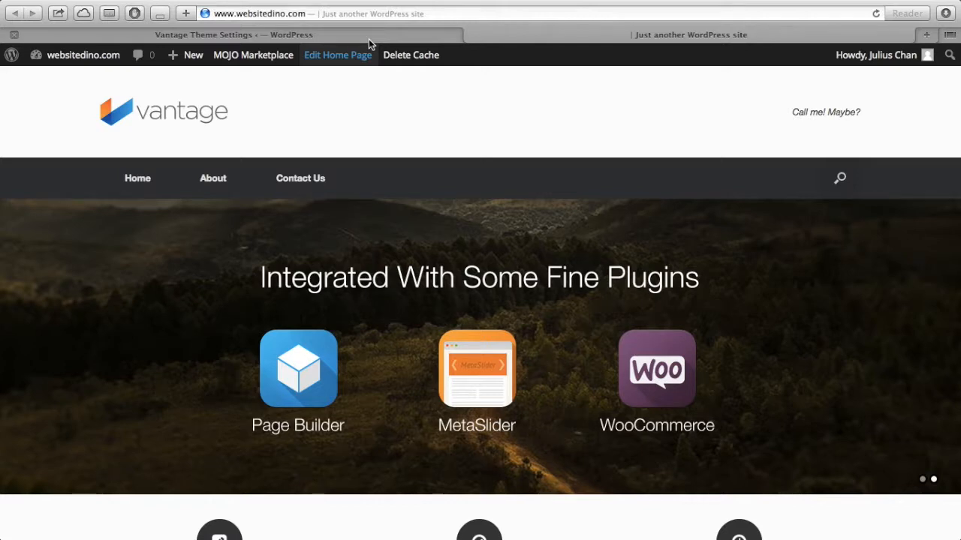
Open pixabay.com in a new browser tab and look over its start page.
{"action": "key", "text": "super+t"}
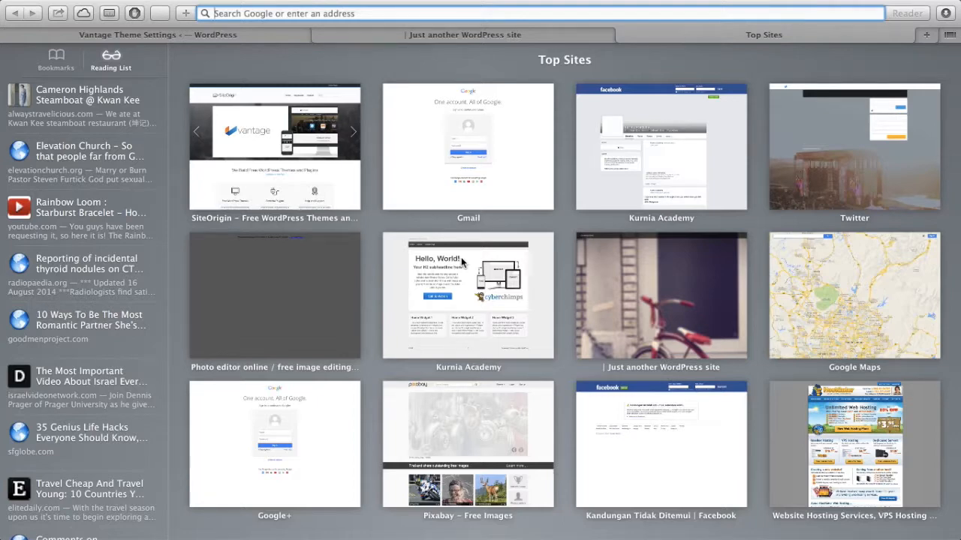
{"action": "type", "text": "p"}
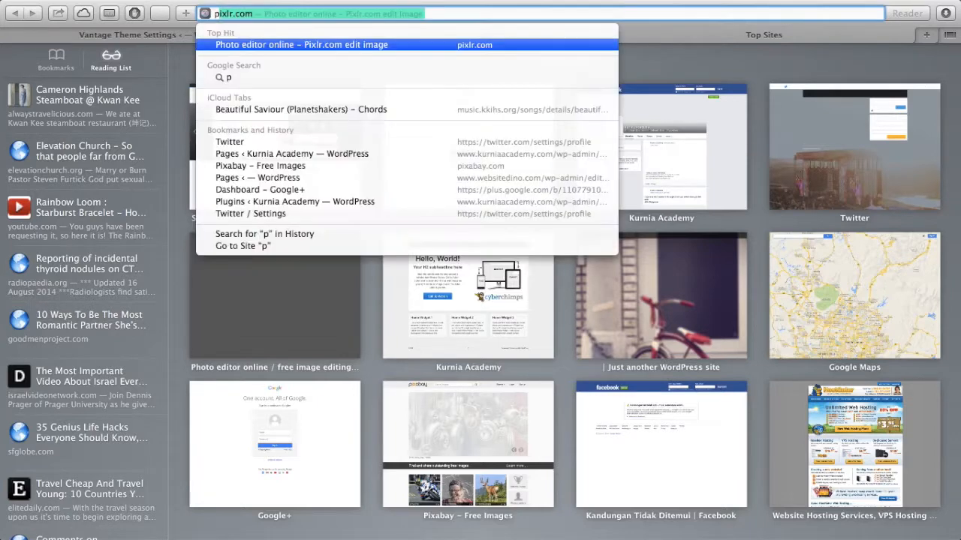
{"action": "type", "text": "ixabay.com"}
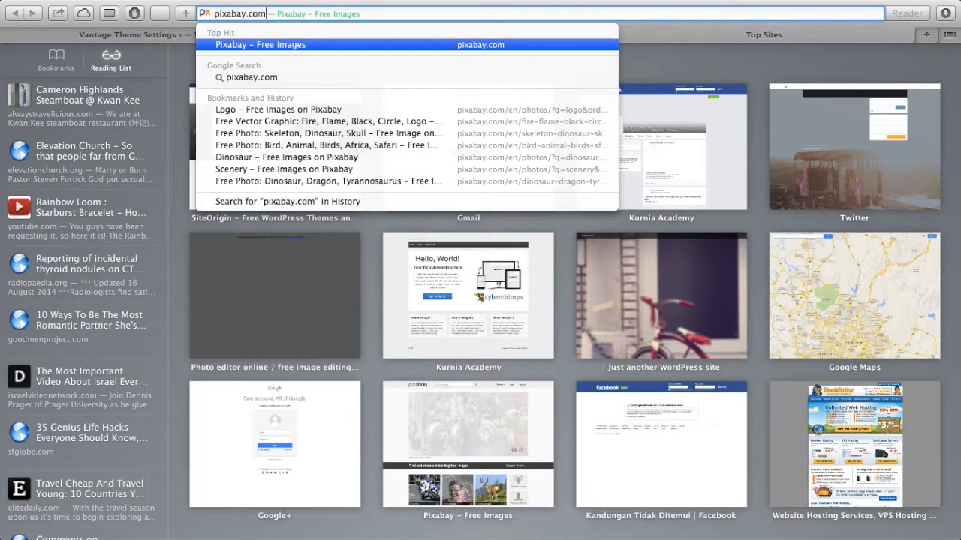
{"action": "key", "text": "Return"}
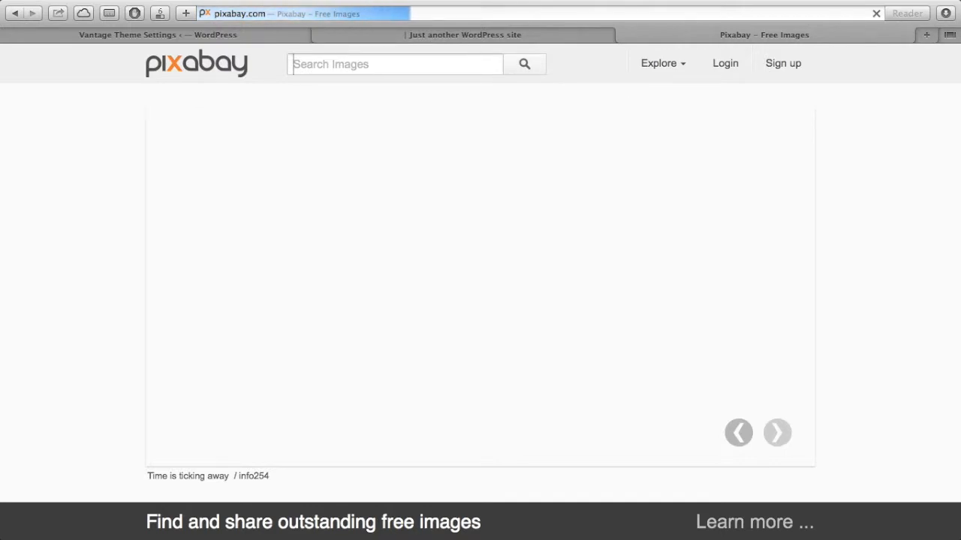
{"action": "scroll", "coordinate": [476, 365], "scroll_direction": "down", "scroll_amount": 5}
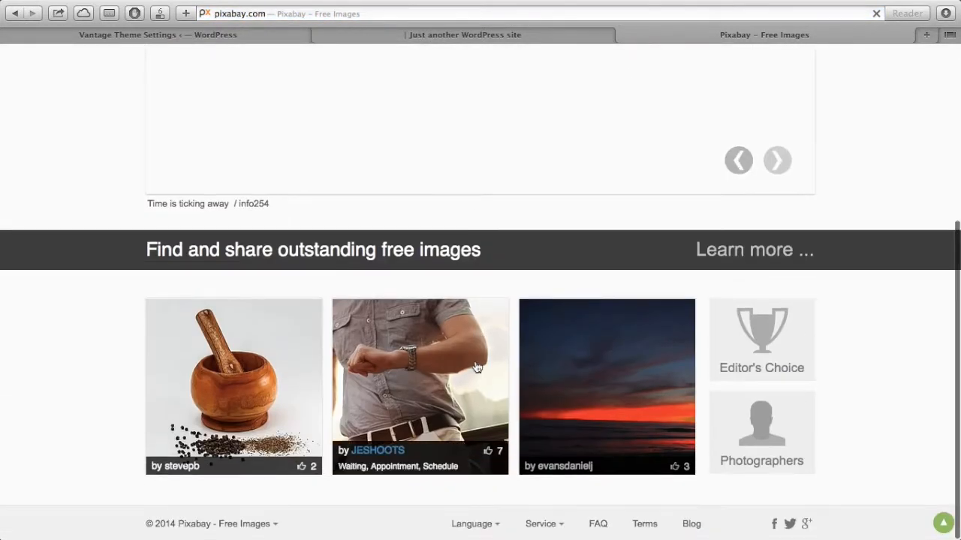
{"action": "scroll", "coordinate": [476, 367], "scroll_direction": "up", "scroll_amount": 5}
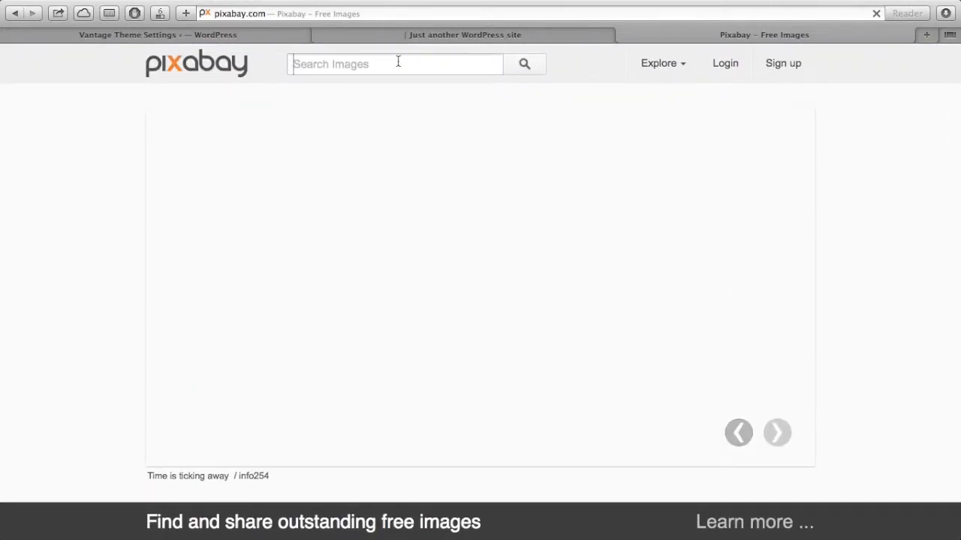
Search Pixabay for "logo" images and browse the results.
{"action": "type", "text": "logo"}
{"action": "key", "text": "Return"}
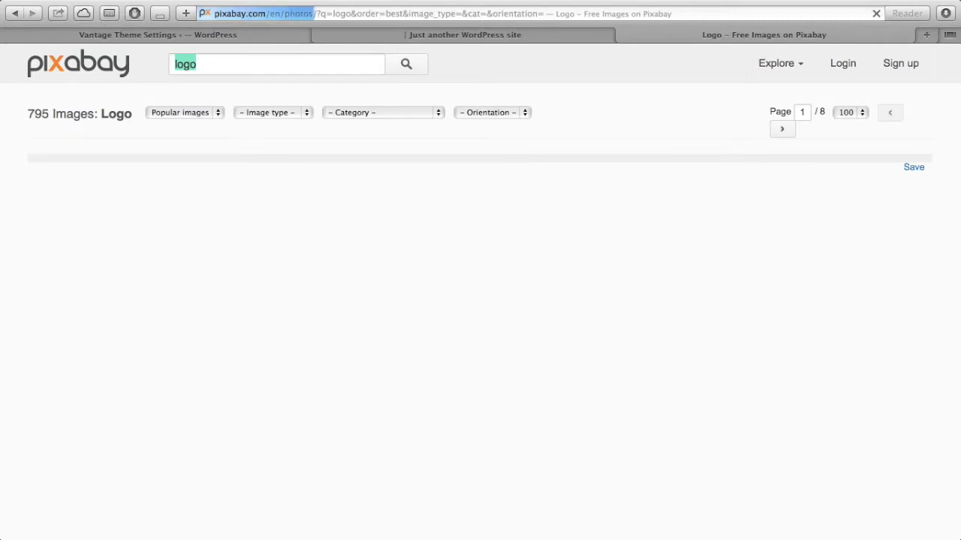
{"action": "scroll", "coordinate": [367, 167], "scroll_direction": "down", "scroll_amount": 3}
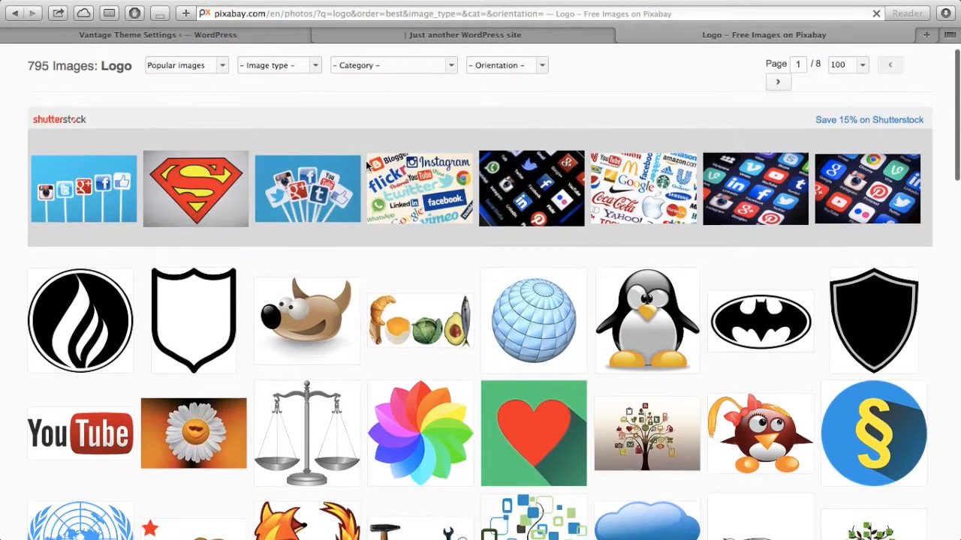
{"action": "scroll", "coordinate": [366, 173], "scroll_direction": "down", "scroll_amount": 5}
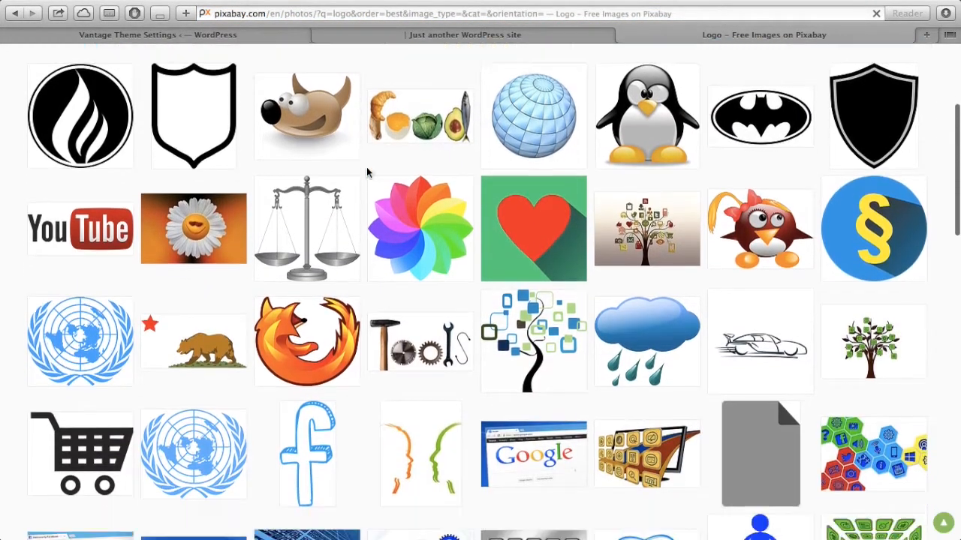
{"action": "scroll", "coordinate": [366, 172], "scroll_direction": "up", "scroll_amount": 3}
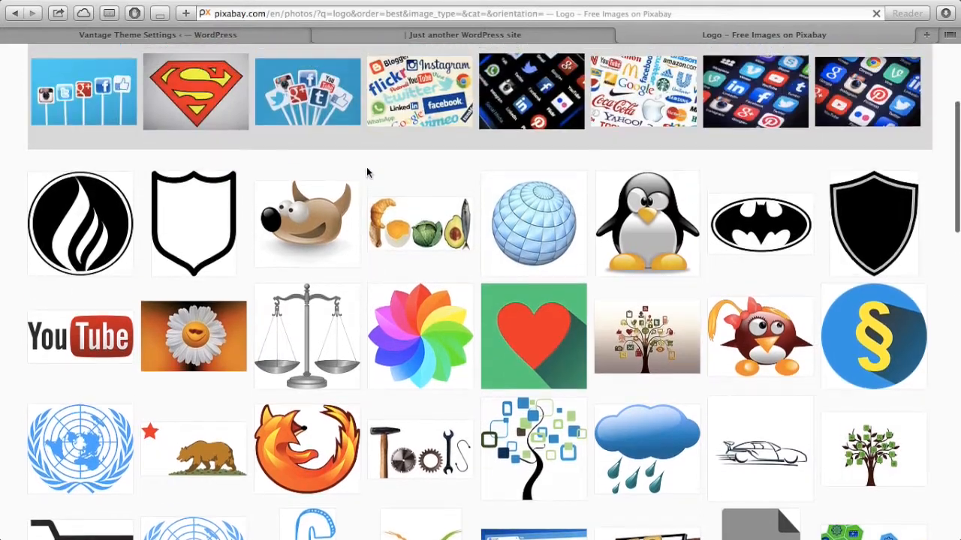
Open the black circular fire flame logo and download it as the 640 x 634 PNG.
{"action": "left_click", "coordinate": [66, 211]}
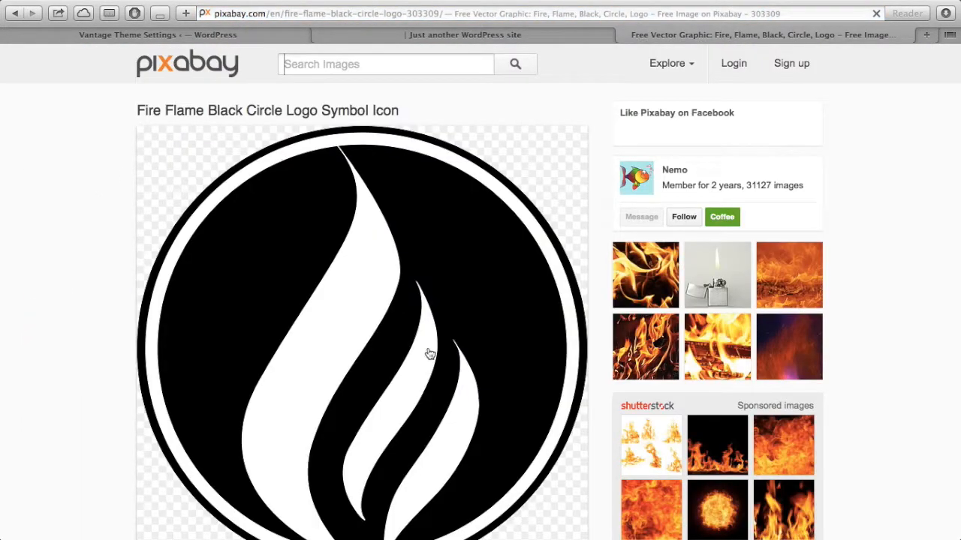
{"action": "scroll", "coordinate": [429, 351], "scroll_direction": "down", "scroll_amount": 3}
{"action": "scroll", "coordinate": [429, 352], "scroll_direction": "up", "scroll_amount": 2}
{"action": "scroll", "coordinate": [429, 351], "scroll_direction": "down", "scroll_amount": 2}
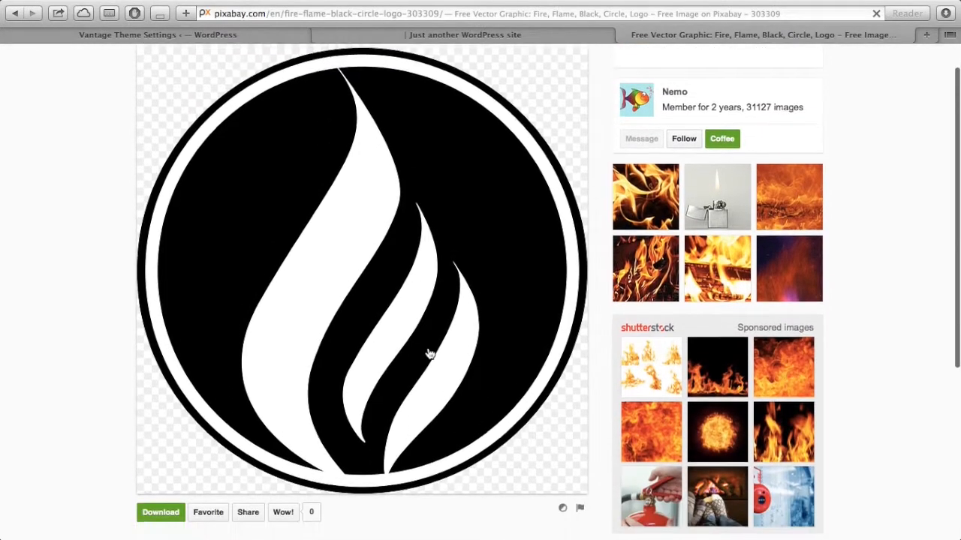
{"action": "scroll", "coordinate": [429, 351], "scroll_direction": "up", "scroll_amount": 1}
{"action": "scroll", "coordinate": [429, 353], "scroll_direction": "down", "scroll_amount": 3}
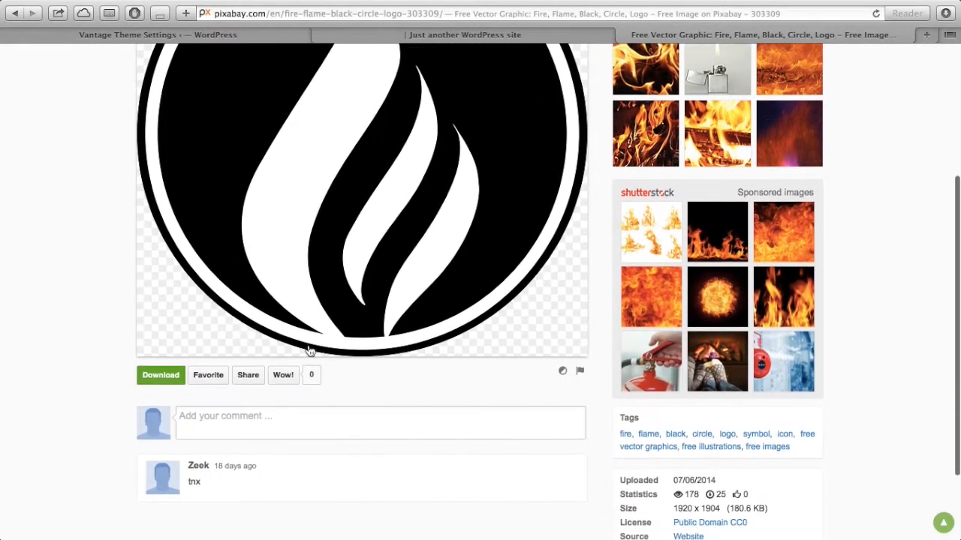
{"action": "left_click", "coordinate": [168, 373]}
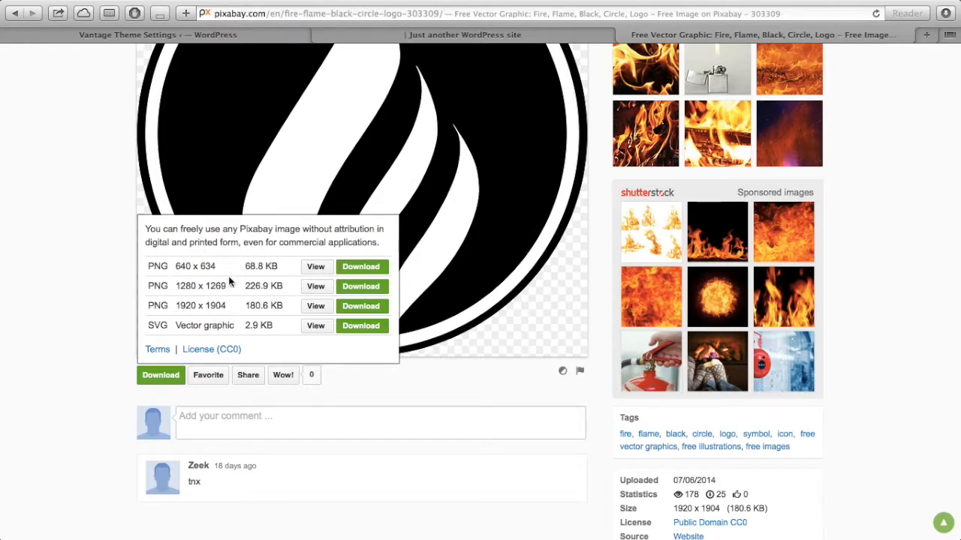
{"action": "left_click", "coordinate": [381, 273]}
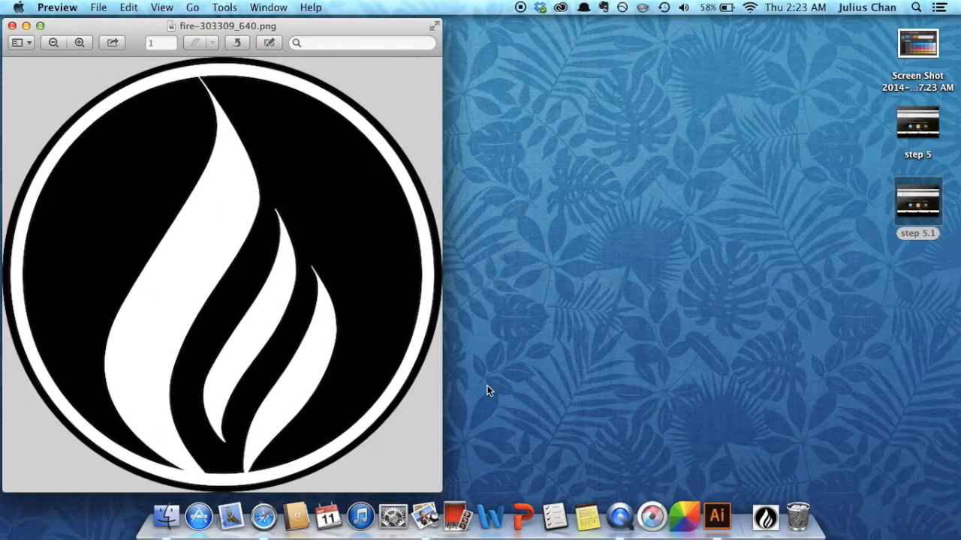
Return to the browser, open pixlr.com in a new tab and locate the Pixlr Editor web app.
{"action": "key", "text": "ctrl+Right"}
{"action": "scroll", "coordinate": [546, 246], "scroll_direction": "up", "scroll_amount": 2}
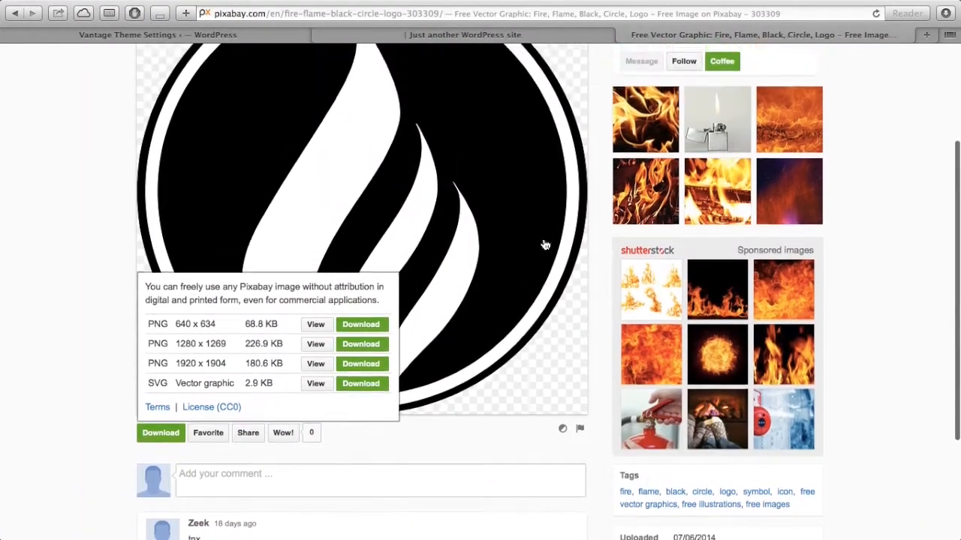
{"action": "scroll", "coordinate": [546, 245], "scroll_direction": "up", "scroll_amount": 3}
{"action": "key", "text": "super+t"}
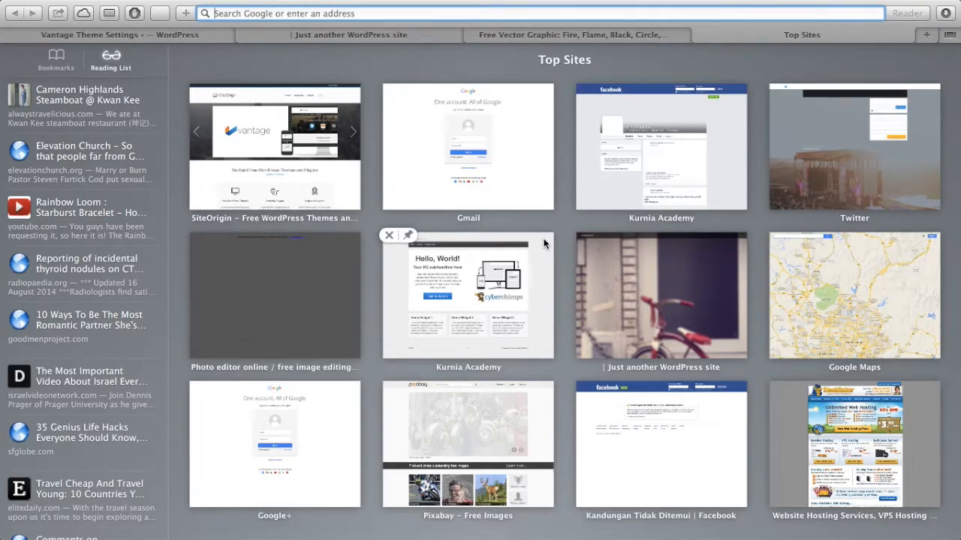
{"action": "type", "text": "pixlr.com"}
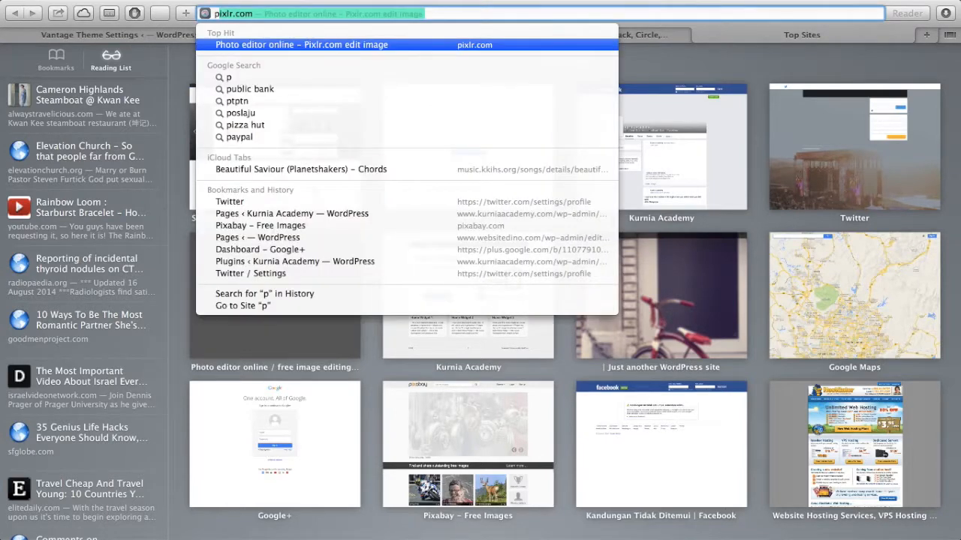
{"action": "key", "text": "Return"}
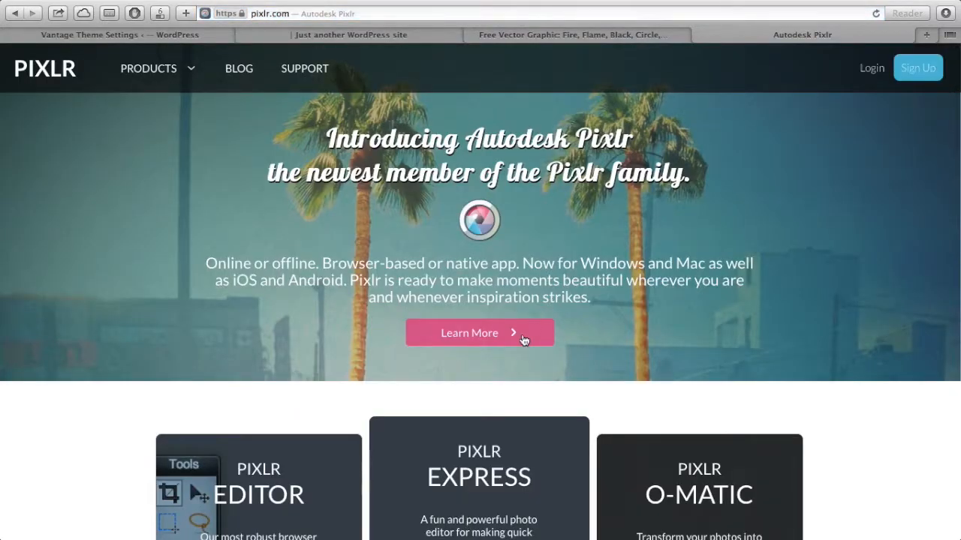
{"action": "scroll", "coordinate": [522, 338], "scroll_direction": "down", "scroll_amount": 5}
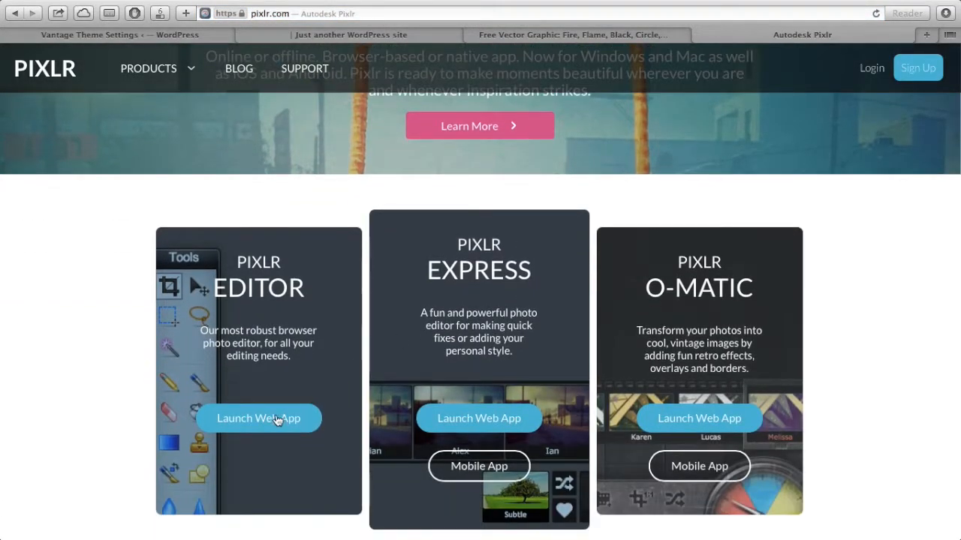
Launch the Pixlr Editor web app and start a new image named "Flame logo for website".
{"action": "left_click", "coordinate": [277, 420]}
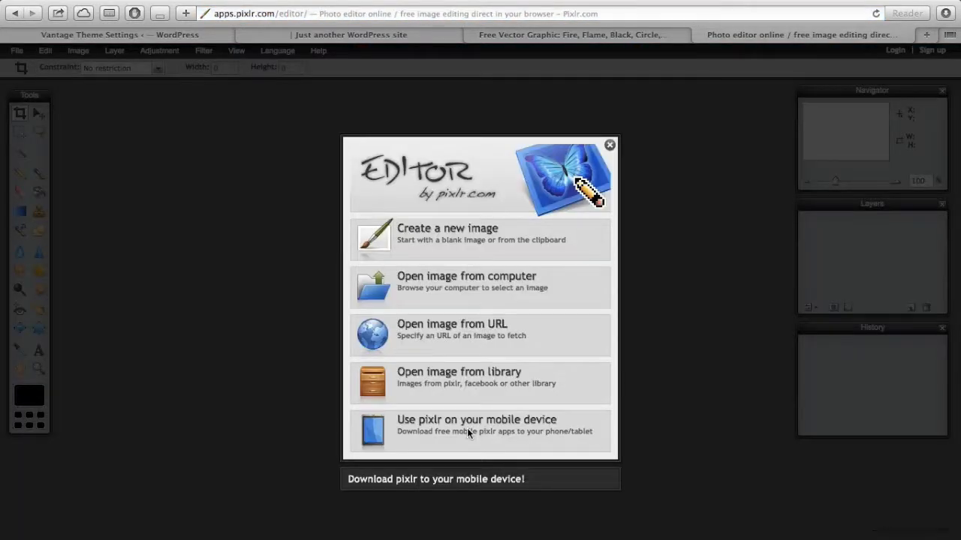
{"action": "left_click", "coordinate": [452, 233]}
{"action": "double_click", "coordinate": [445, 240]}
{"action": "key", "text": "BackSpace"}
{"action": "type", "text": "Log"}
{"action": "key", "text": "BackSpace"}
{"action": "type", "text": "lame "}
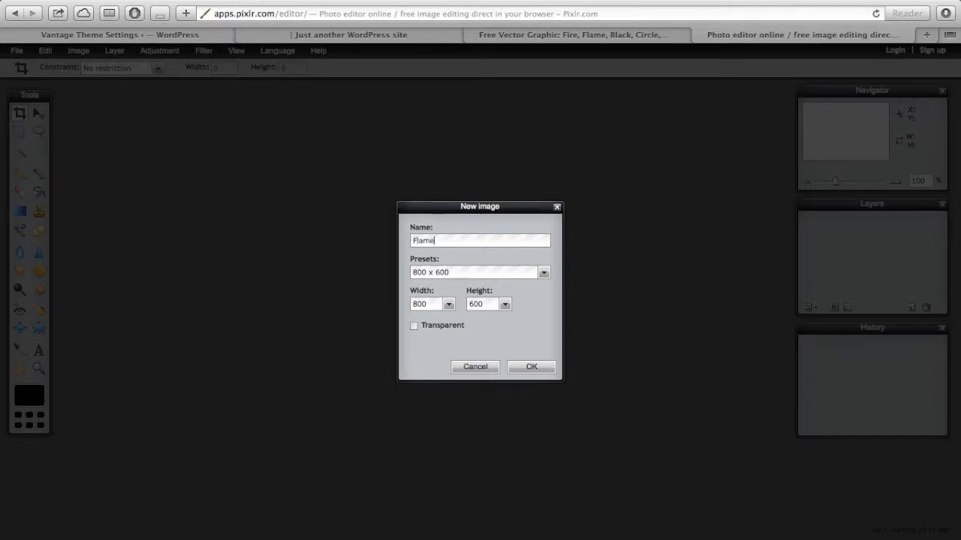
{"action": "type", "text": "logo for website"}
Set the new image's size to 200 x 100 pixels with a transparent background and create it.
{"action": "left_click", "coordinate": [442, 274]}
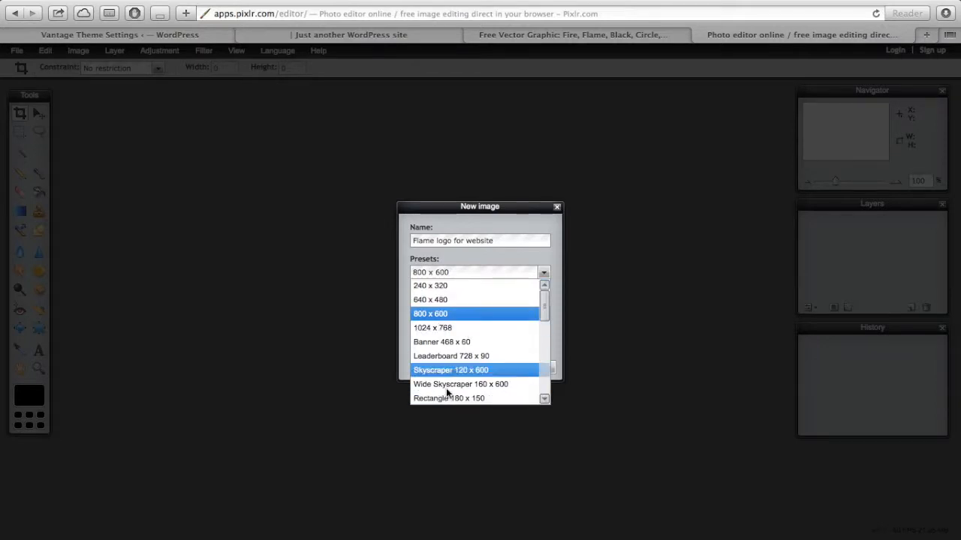
{"action": "left_click", "coordinate": [616, 275]}
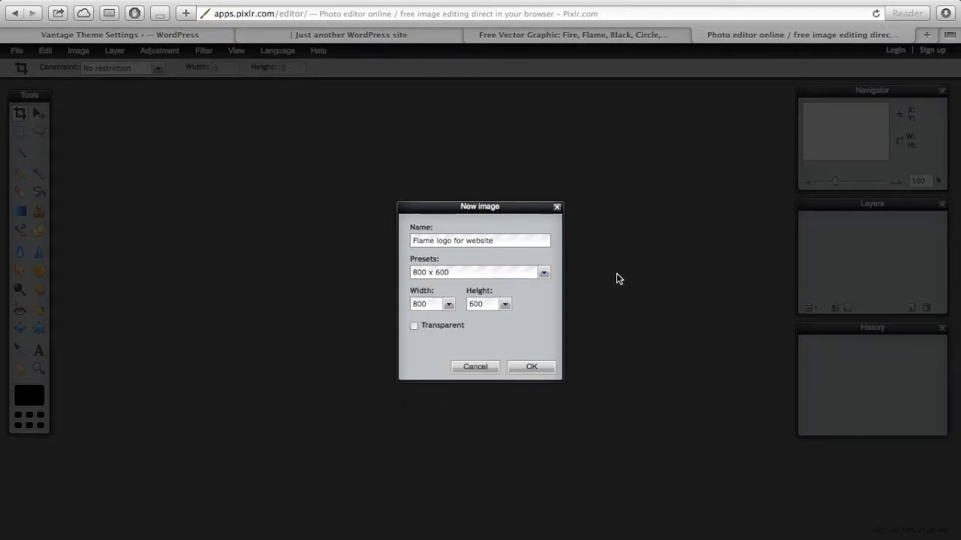
{"action": "double_click", "coordinate": [432, 309]}
{"action": "type", "text": "2"}
{"action": "double_click", "coordinate": [484, 304]}
{"action": "type", "text": "10"}
{"action": "left_click", "coordinate": [531, 367]}
Enlarge the blank logo image's window and reposition it in the upper middle of the workspace.
{"action": "left_click_drag", "start_coordinate": [160, 93], "coordinate": [399, 174]}
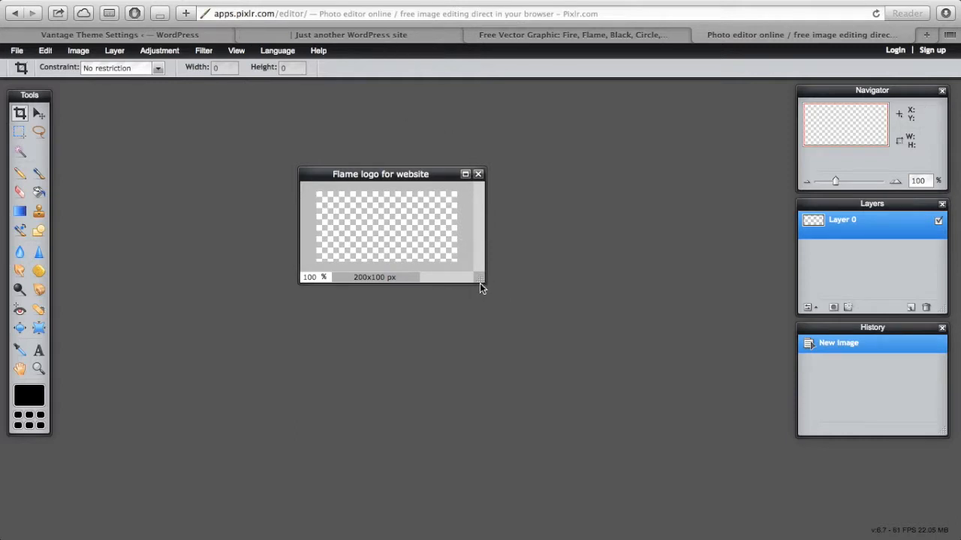
{"action": "left_click_drag", "start_coordinate": [481, 285], "coordinate": [582, 358]}
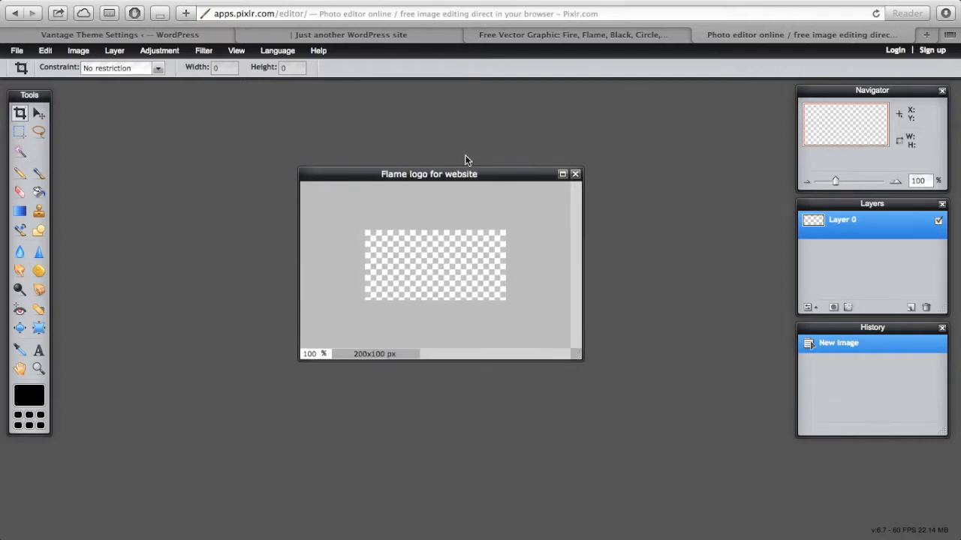
{"action": "left_click_drag", "start_coordinate": [444, 173], "coordinate": [471, 137]}
{"action": "left_click_drag", "start_coordinate": [475, 128], "coordinate": [478, 106]}
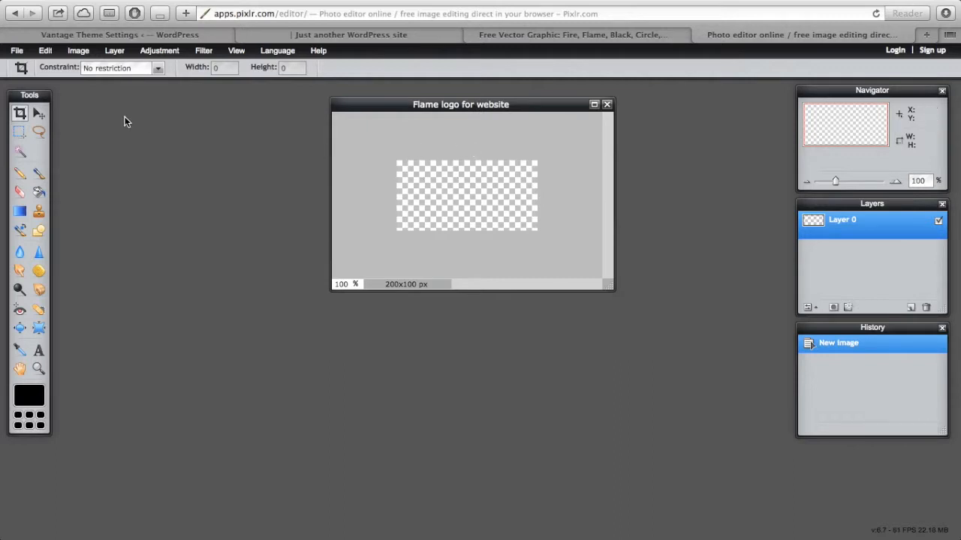
Open the flame picture fire-303309_640.png from the Downloads folder.
{"action": "left_click", "coordinate": [18, 51]}
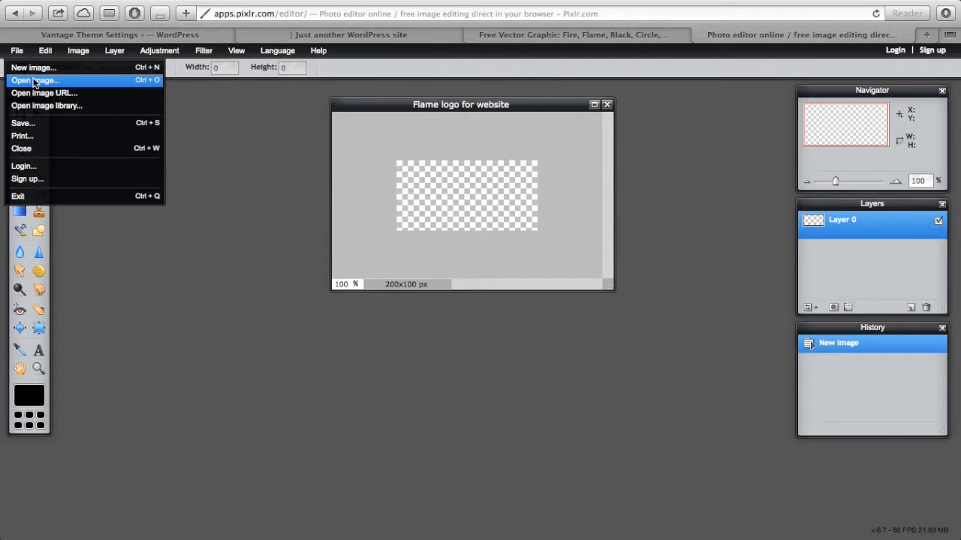
{"action": "left_click", "coordinate": [34, 82]}
{"action": "left_click", "coordinate": [91, 170]}
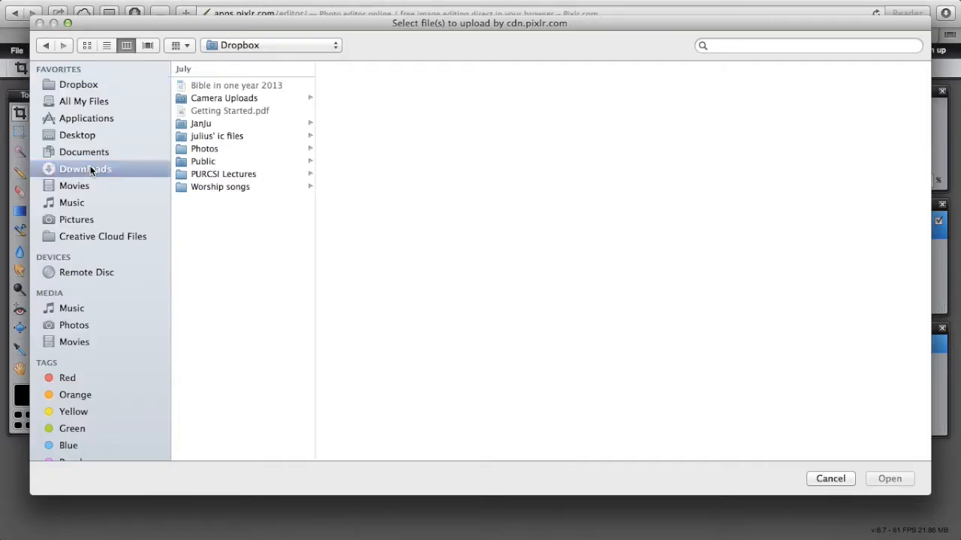
{"action": "left_click", "coordinate": [230, 84]}
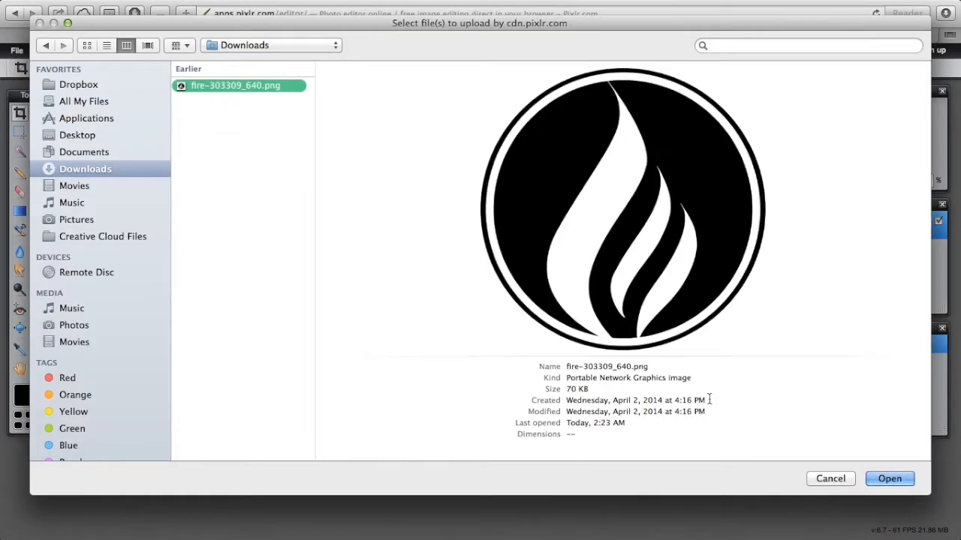
{"action": "left_click", "coordinate": [890, 479]}
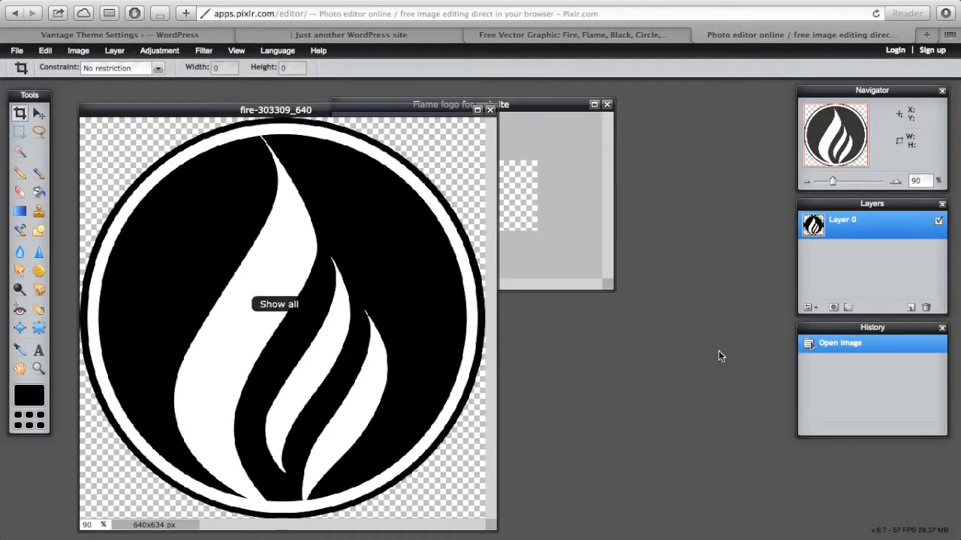
Arrange the flame picture and the blank logo image side by side without overlap.
{"action": "left_click_drag", "start_coordinate": [533, 108], "coordinate": [692, 134]}
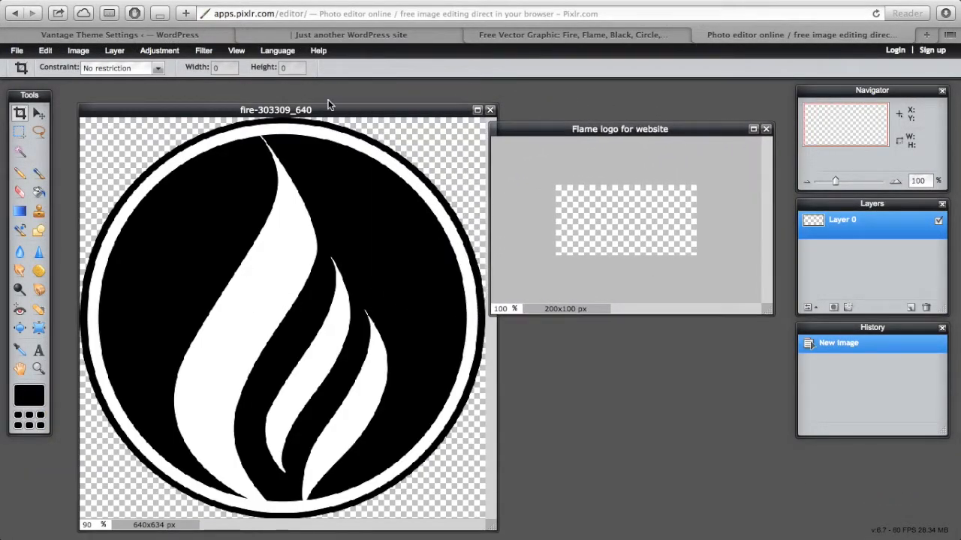
{"action": "left_click_drag", "start_coordinate": [319, 111], "coordinate": [288, 69]}
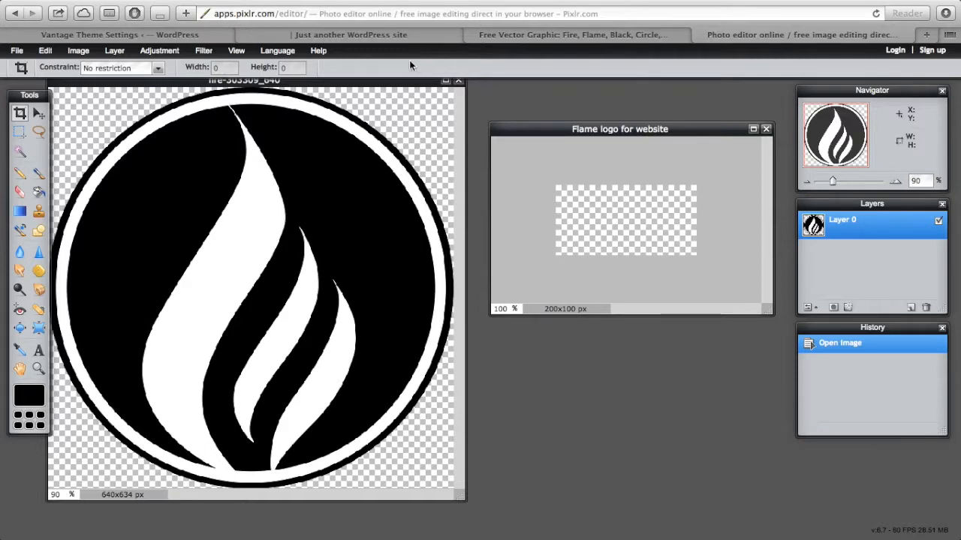
{"action": "left_click_drag", "start_coordinate": [387, 84], "coordinate": [393, 91]}
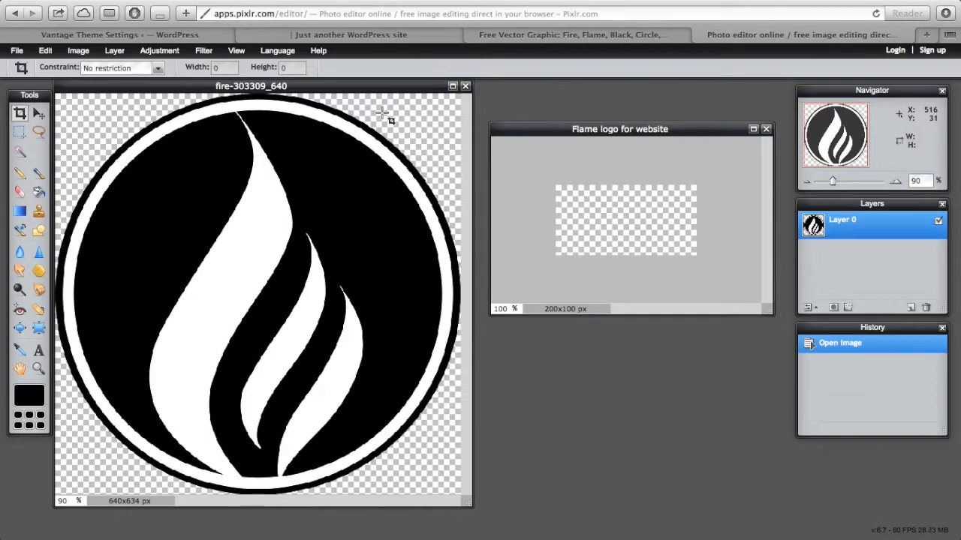
Copy the entire flame picture and paste it into the "Flame logo for website" image.
{"action": "left_click", "coordinate": [43, 52]}
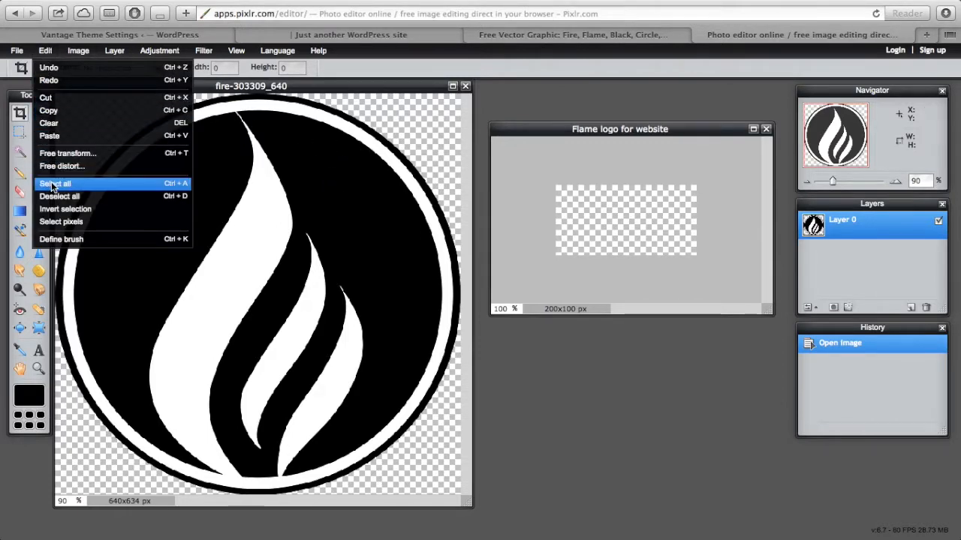
{"action": "left_click", "coordinate": [54, 184]}
{"action": "left_click", "coordinate": [47, 54]}
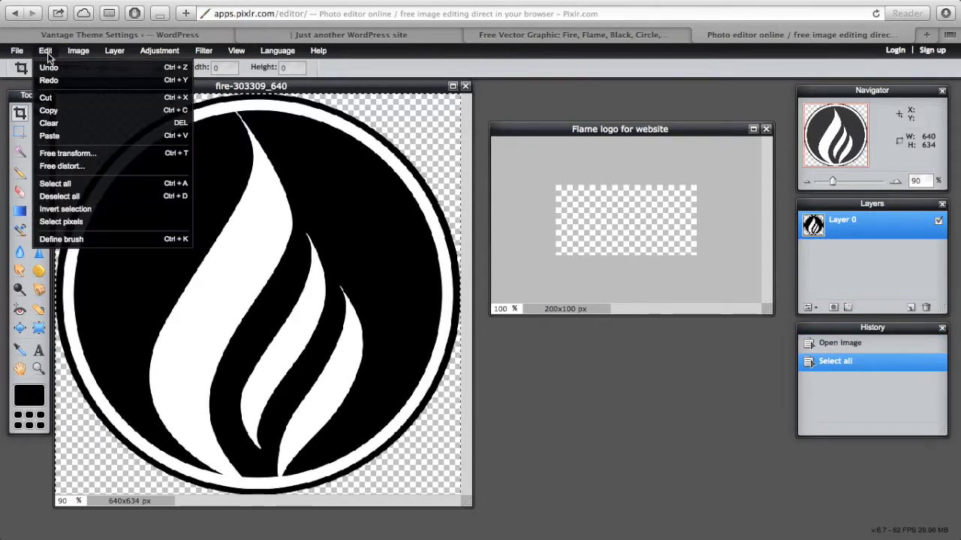
{"action": "left_click", "coordinate": [53, 111]}
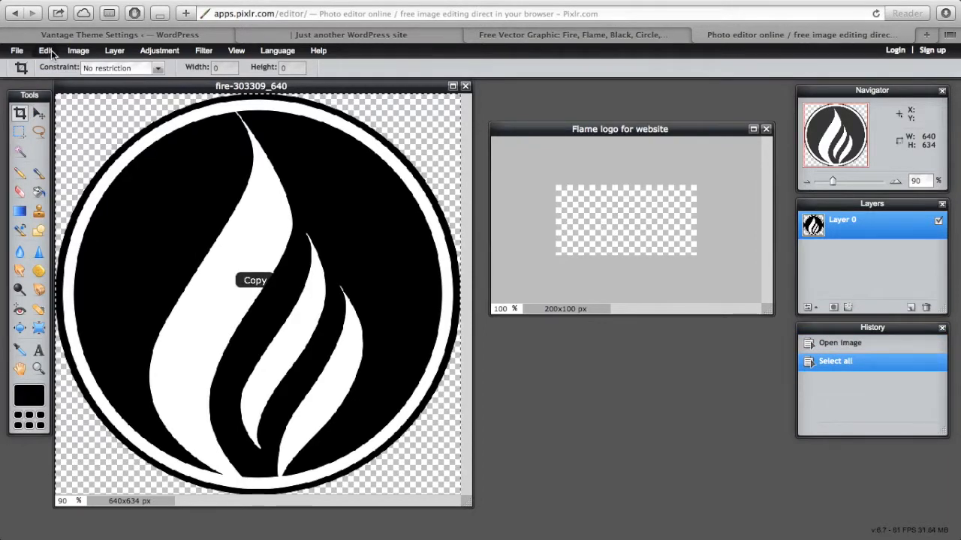
{"action": "left_click", "coordinate": [550, 130]}
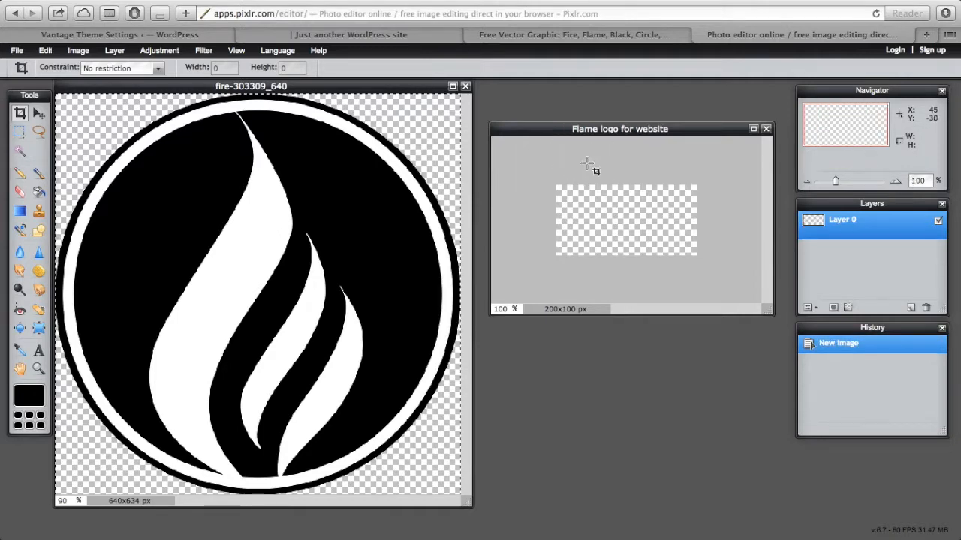
{"action": "left_click", "coordinate": [46, 52]}
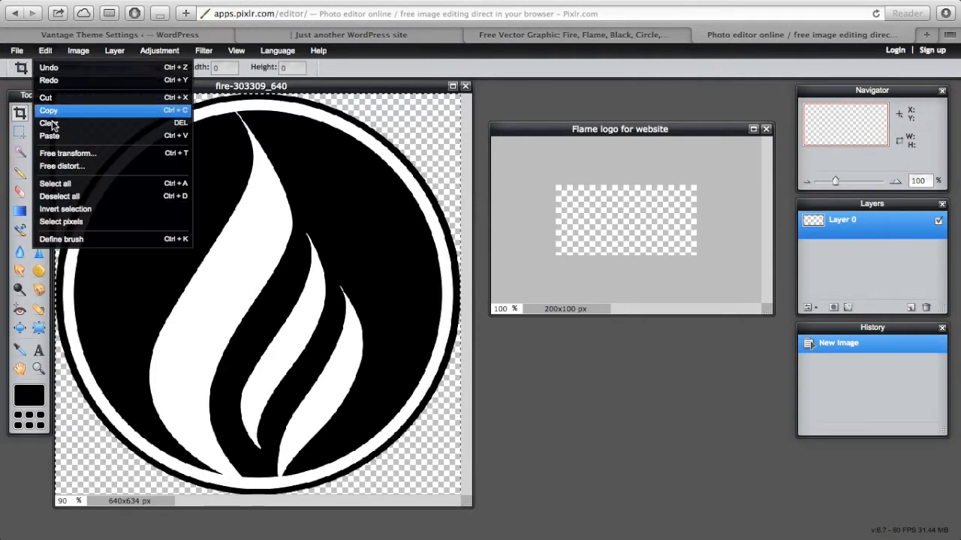
{"action": "left_click", "coordinate": [49, 136]}
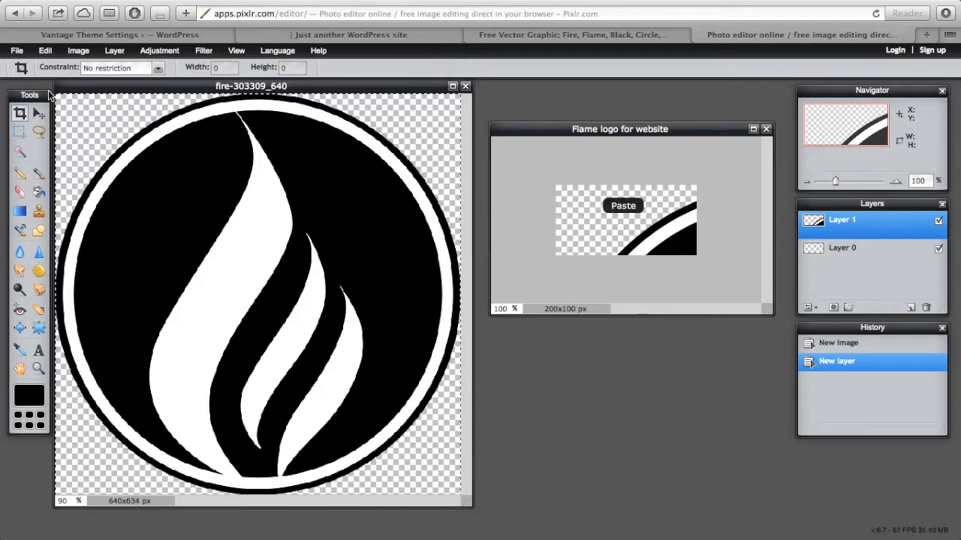
Move the original flame picture's window aside and the logo image's window to the middle of the workspace.
{"action": "left_click", "coordinate": [46, 51]}
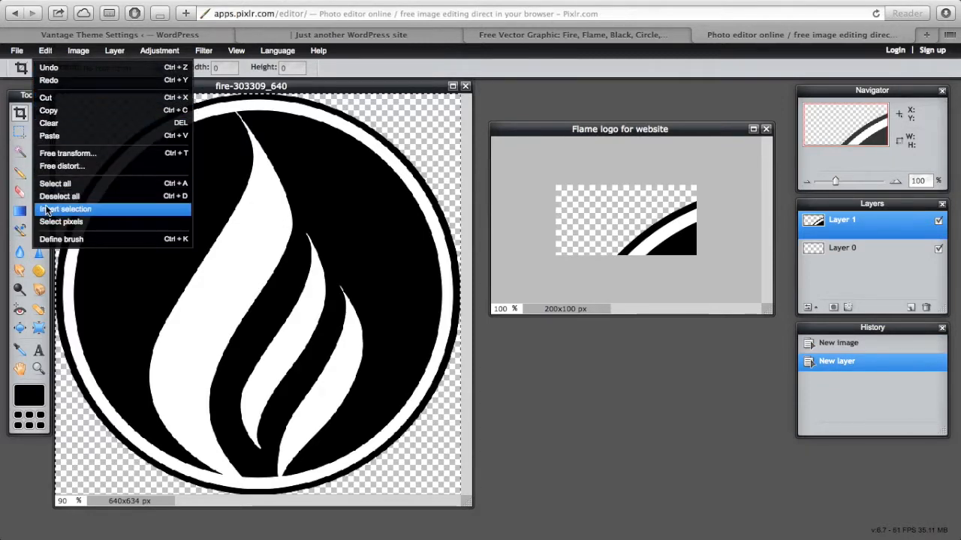
{"action": "left_click", "coordinate": [714, 234]}
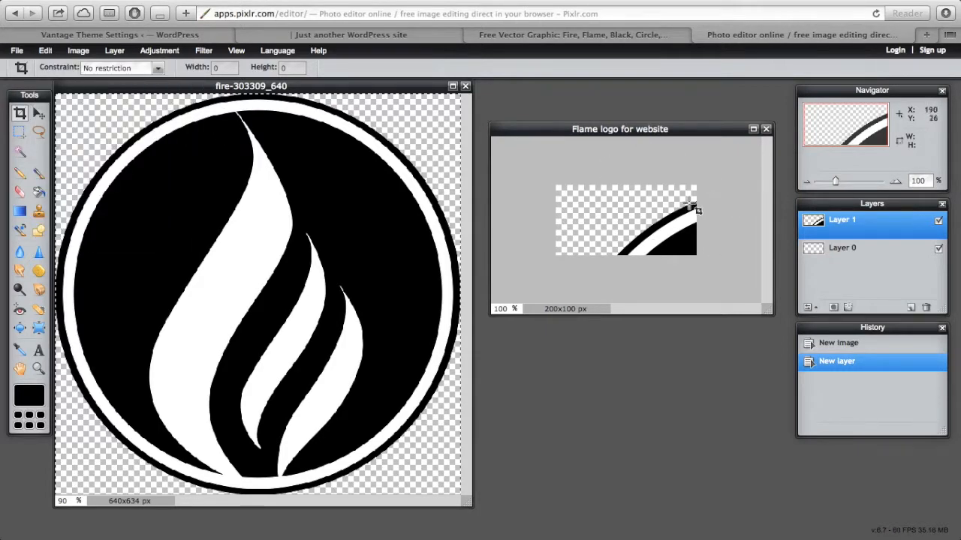
{"action": "left_click_drag", "start_coordinate": [301, 84], "coordinate": [117, 78]}
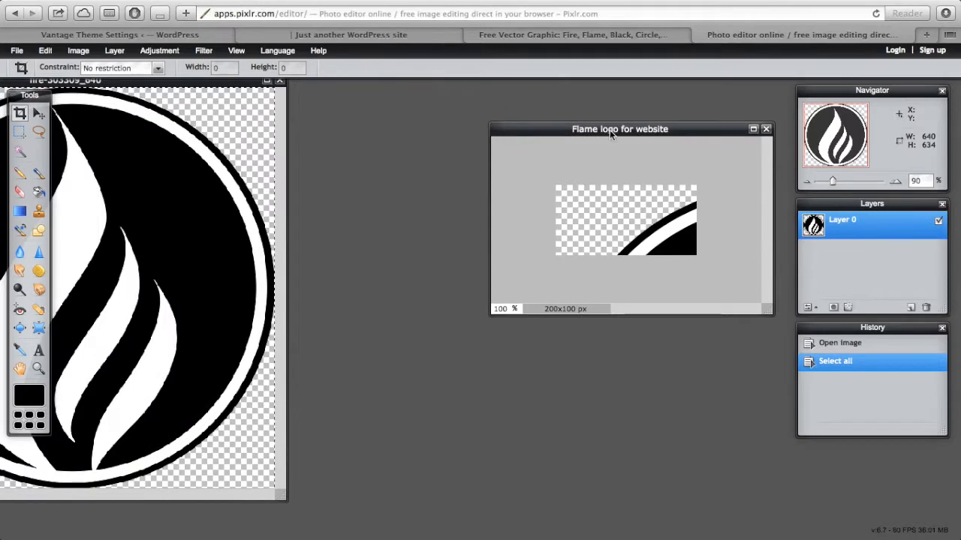
{"action": "left_click_drag", "start_coordinate": [609, 130], "coordinate": [474, 189]}
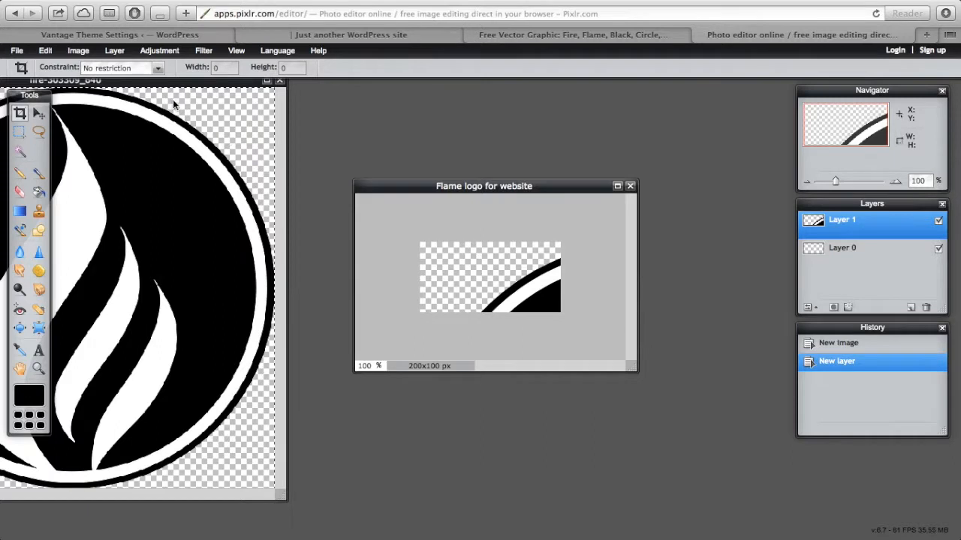
{"action": "left_click", "coordinate": [49, 51]}
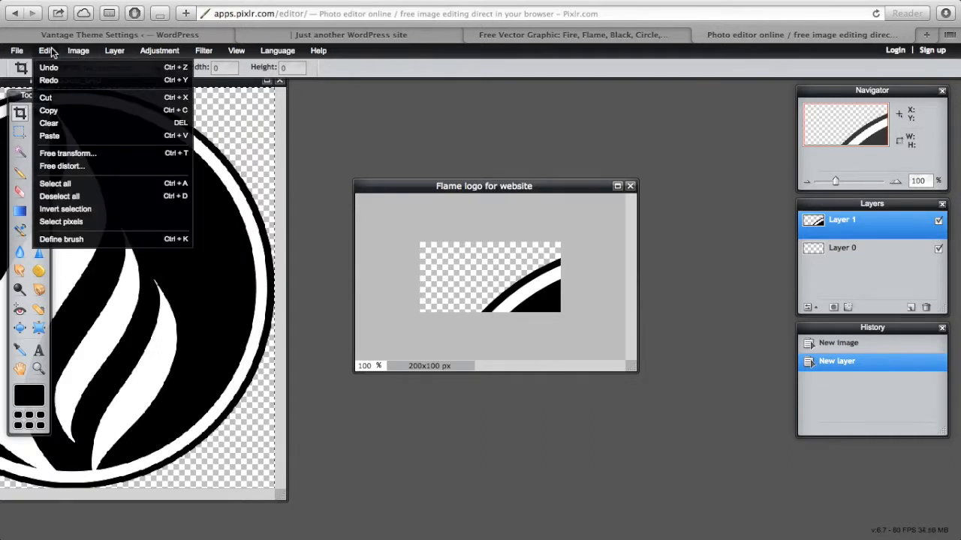
{"action": "left_click", "coordinate": [58, 154]}
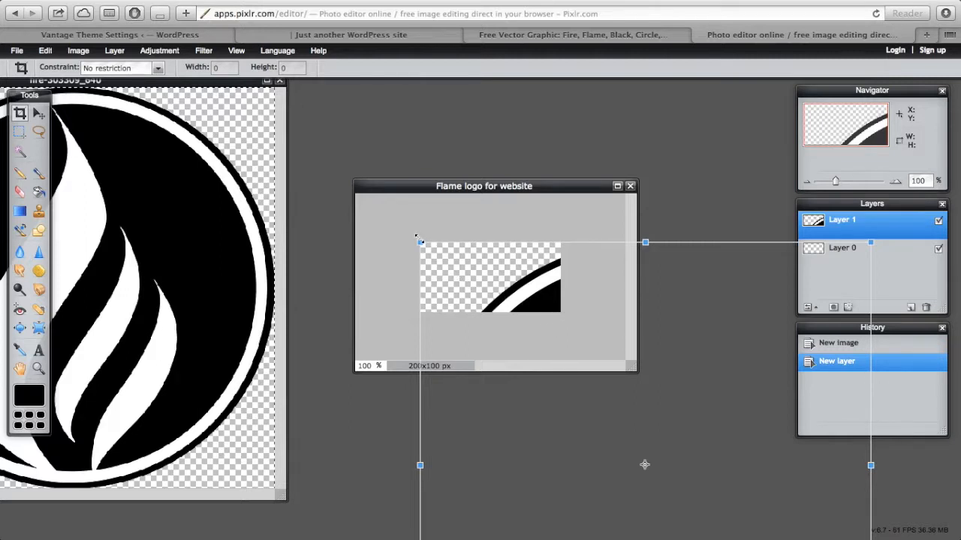
{"action": "left_click_drag", "start_coordinate": [419, 240], "coordinate": [505, 411]}
{"action": "left_click_drag", "start_coordinate": [612, 456], "coordinate": [485, 289]}
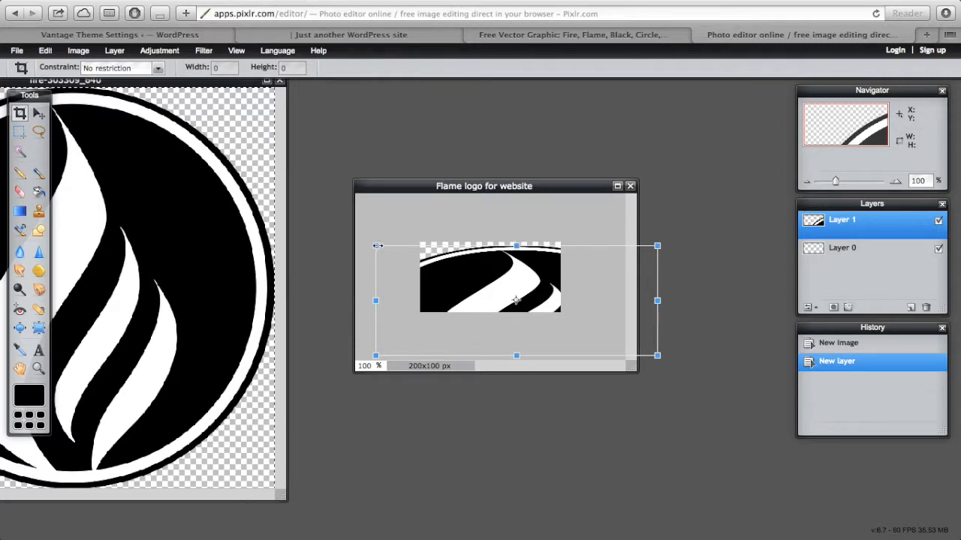
{"action": "left_click_drag", "start_coordinate": [376, 246], "coordinate": [378, 215]}
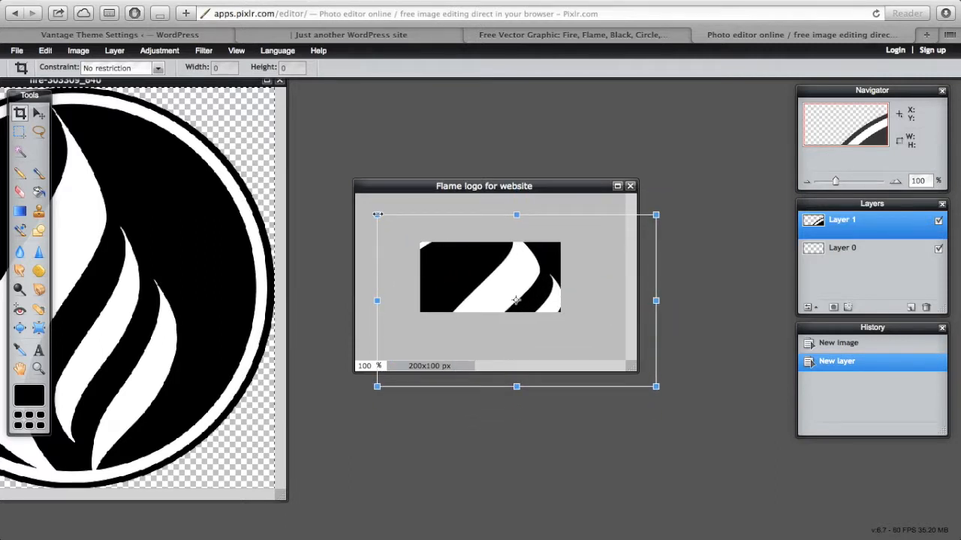
{"action": "left_click", "coordinate": [514, 476]}
{"action": "left_click", "coordinate": [490, 320]}
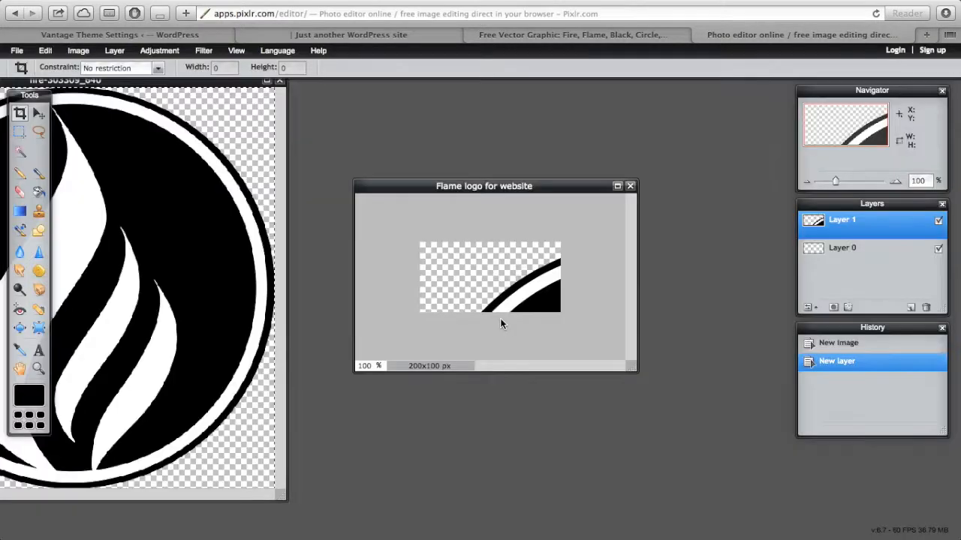
Free-transform the pasted flame layer, shrinking it to fit the canvas height and placing it at the canvas's left edge, and apply it.
{"action": "left_click", "coordinate": [45, 50]}
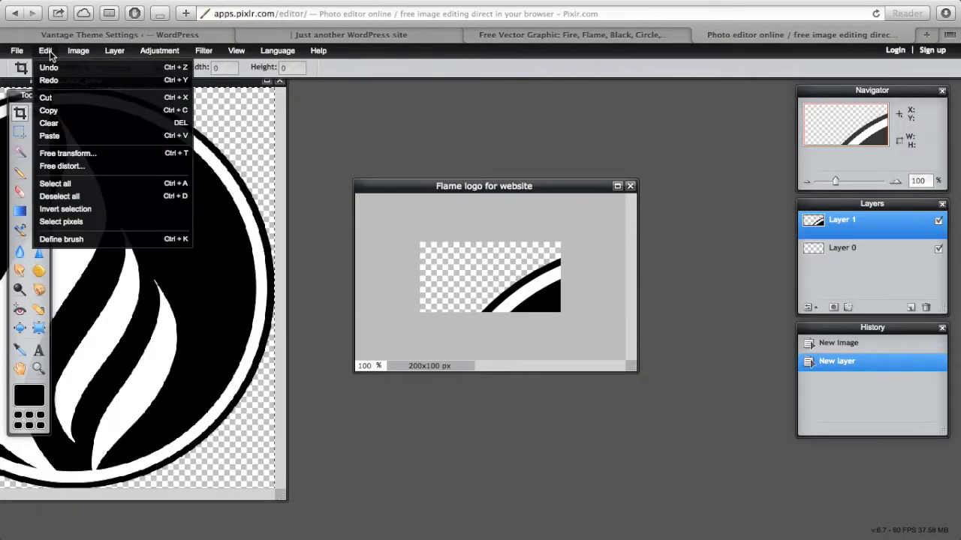
{"action": "left_click", "coordinate": [42, 154]}
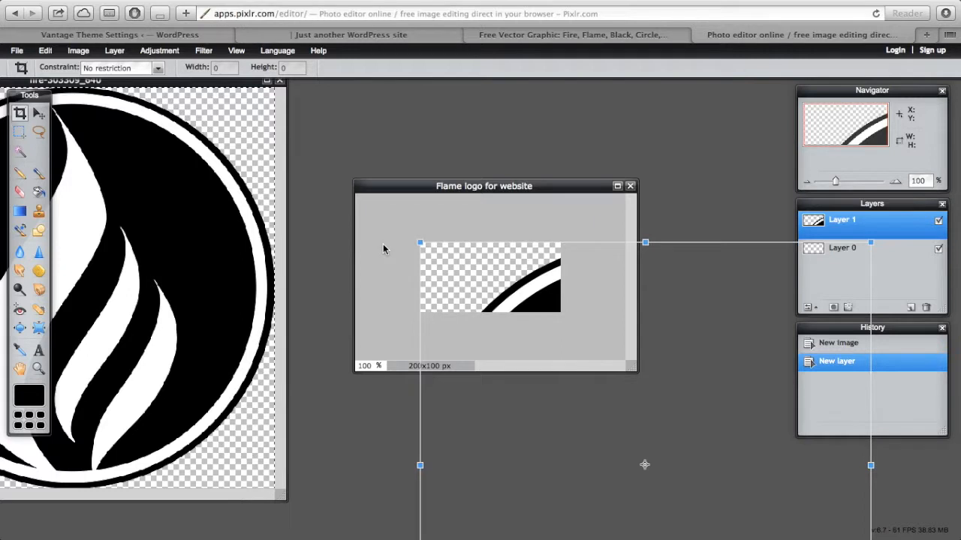
{"action": "left_click_drag", "start_coordinate": [419, 242], "coordinate": [589, 385]}
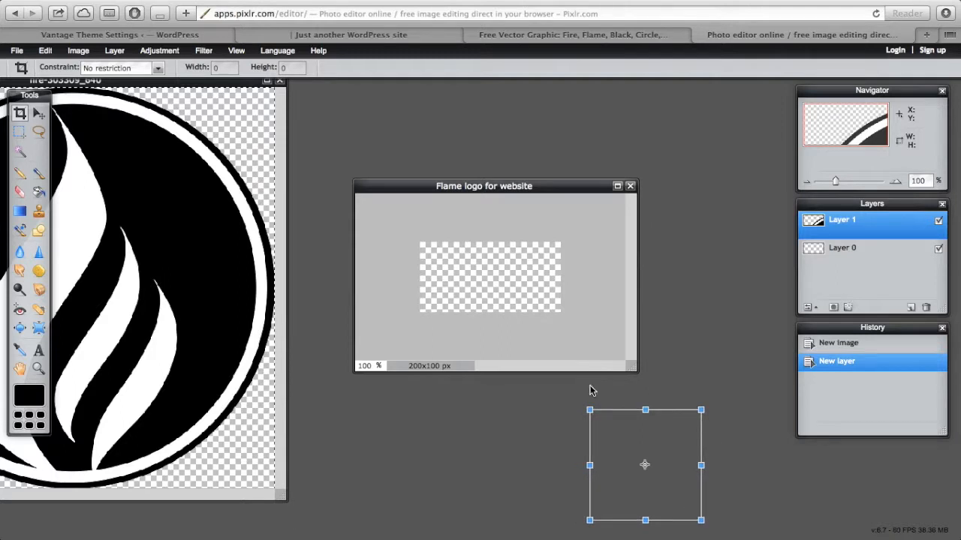
{"action": "left_click_drag", "start_coordinate": [605, 443], "coordinate": [453, 276]}
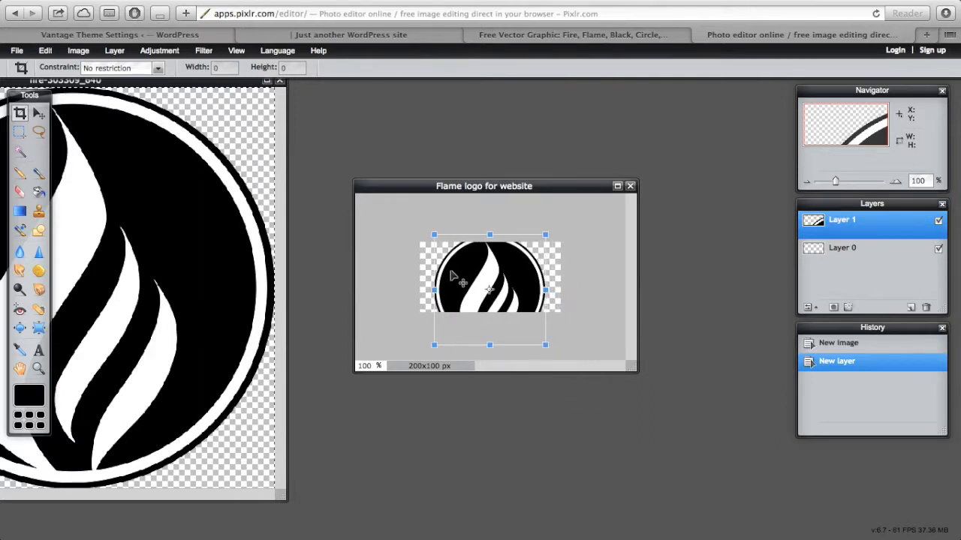
{"action": "left_click_drag", "start_coordinate": [433, 232], "coordinate": [460, 259]}
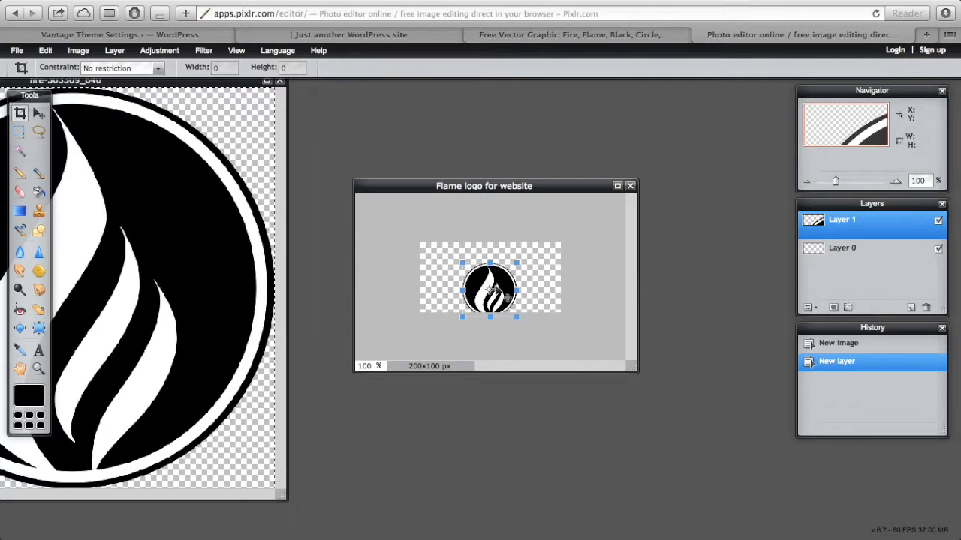
{"action": "left_click_drag", "start_coordinate": [507, 290], "coordinate": [469, 277]}
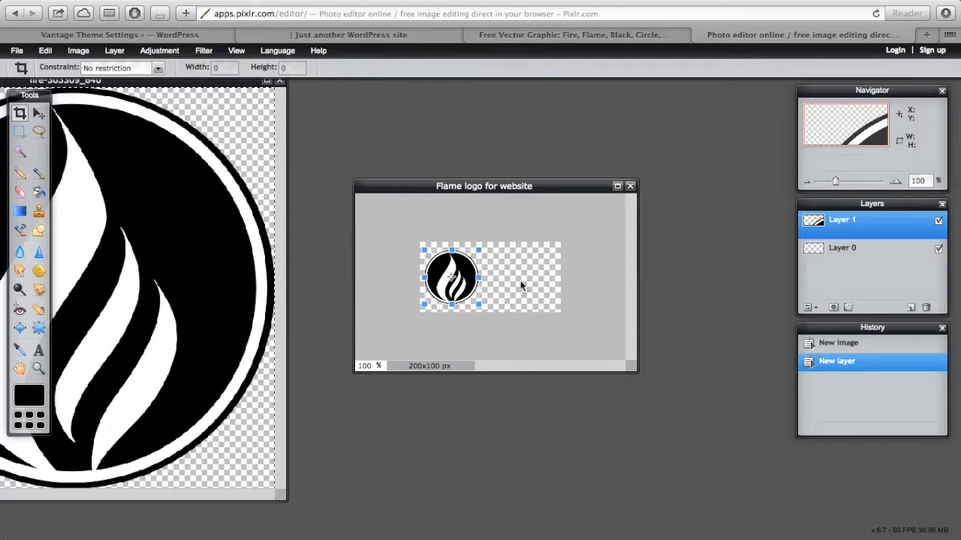
{"action": "left_click", "coordinate": [592, 288]}
{"action": "left_click", "coordinate": [426, 316]}
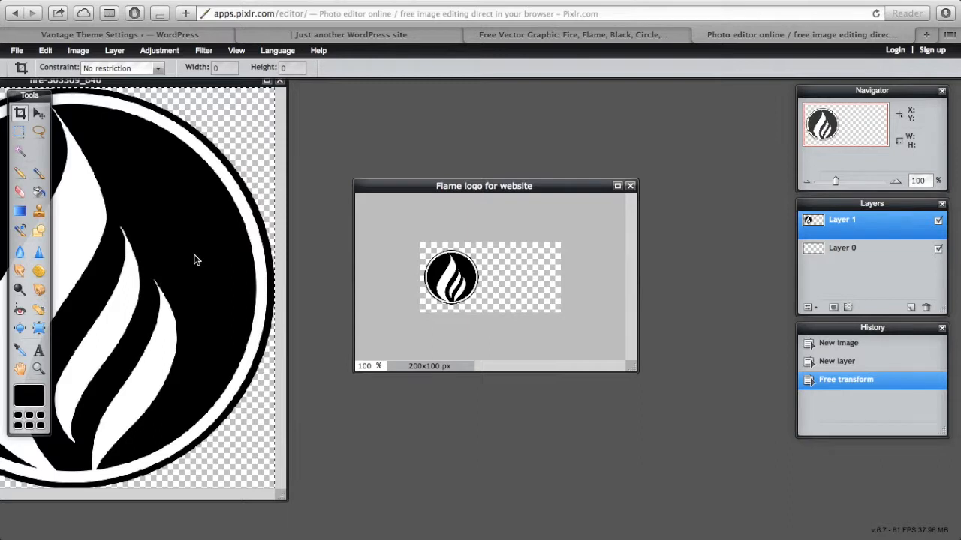
Add the text "Fire & Co." to the logo canvas beside the flame emblem.
{"action": "left_click", "coordinate": [39, 351]}
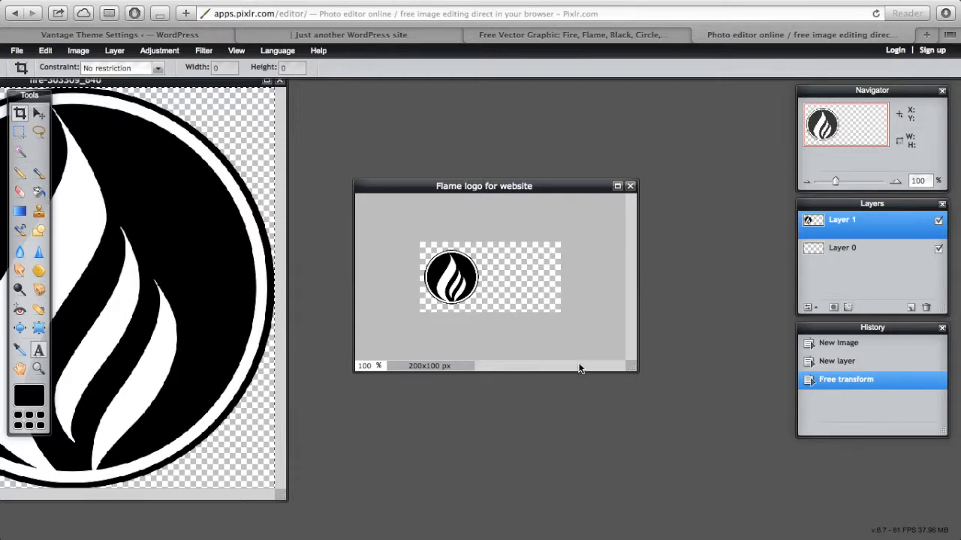
{"action": "left_click", "coordinate": [486, 259]}
{"action": "type", "text": "Fire"}
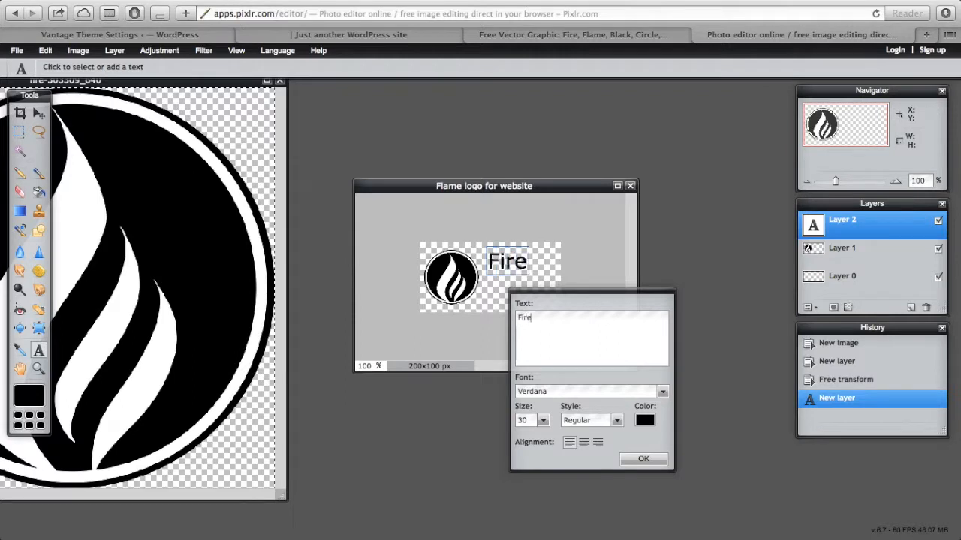
{"action": "type", "text": " & Co."}
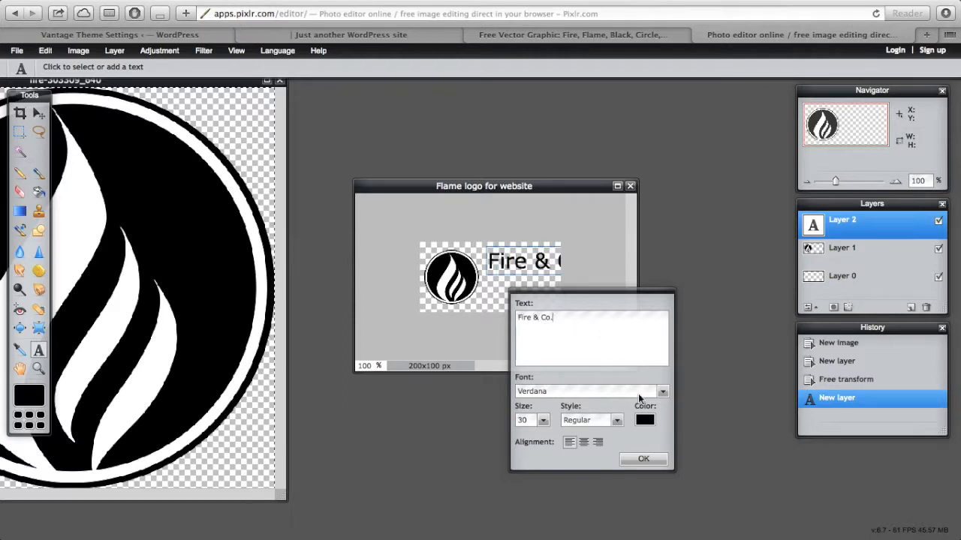
Set the logo text's font to Hoefler Text Italic and its size to 43, keeping the black colour.
{"action": "left_click", "coordinate": [664, 391]}
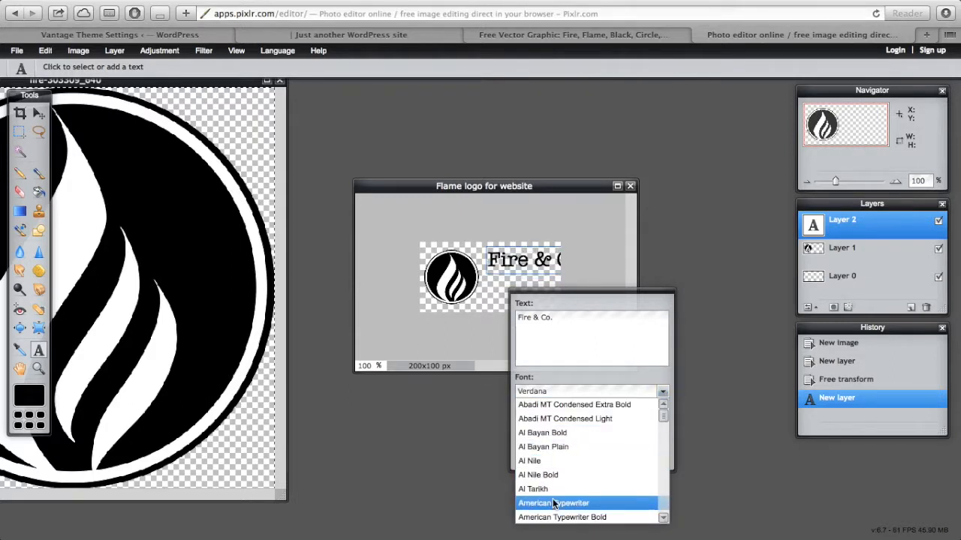
{"action": "left_click_drag", "start_coordinate": [663, 415], "coordinate": [638, 461]}
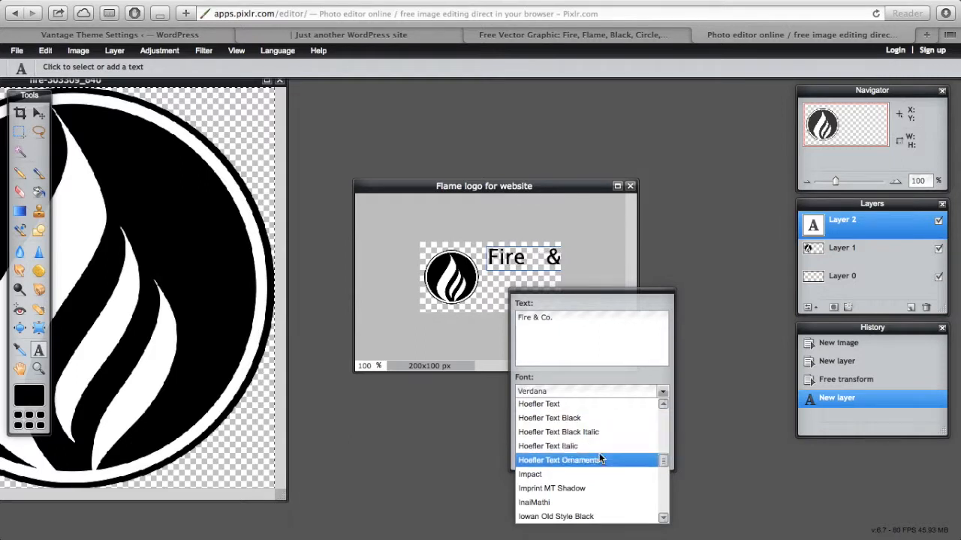
{"action": "left_click", "coordinate": [601, 446]}
{"action": "left_click", "coordinate": [543, 421]}
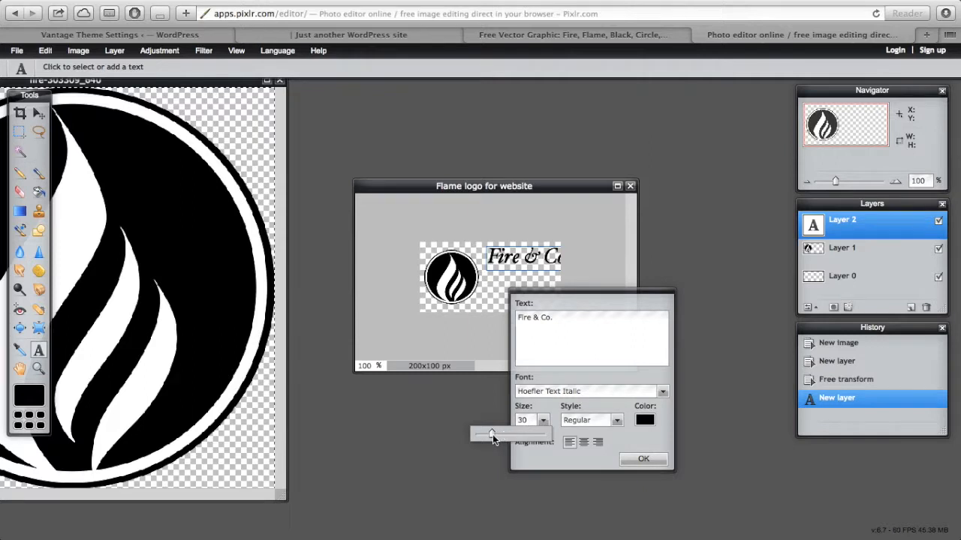
{"action": "left_click_drag", "start_coordinate": [492, 434], "coordinate": [496, 435]}
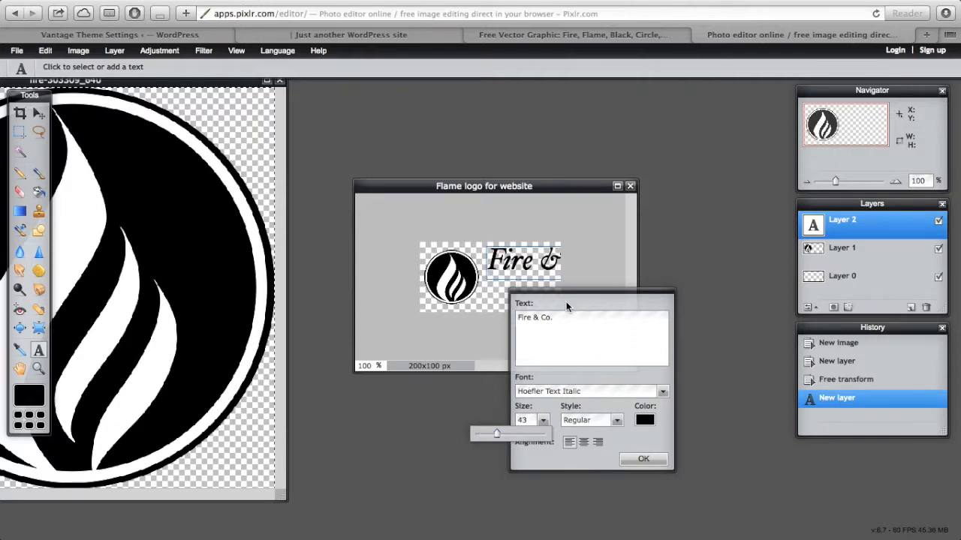
{"action": "left_click_drag", "start_coordinate": [569, 295], "coordinate": [590, 299]}
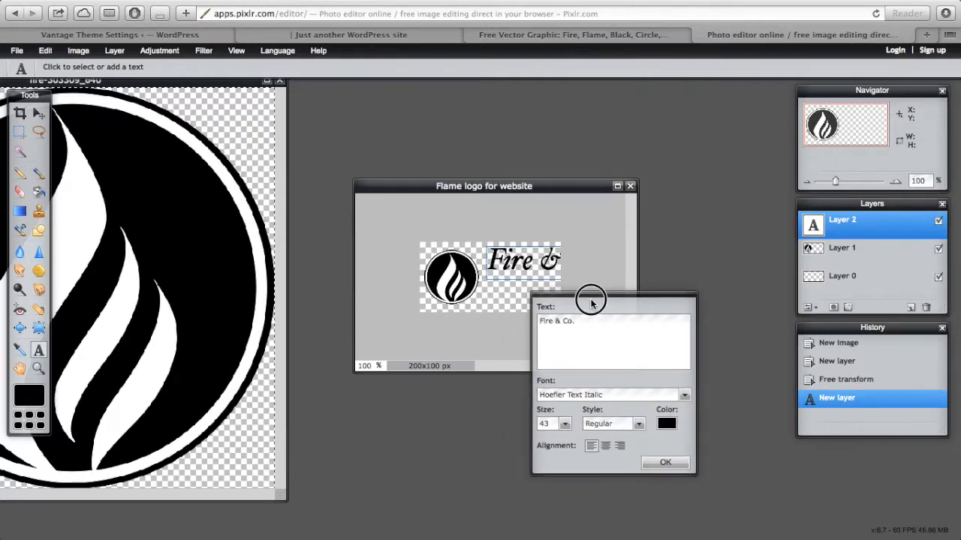
{"action": "left_click", "coordinate": [667, 424]}
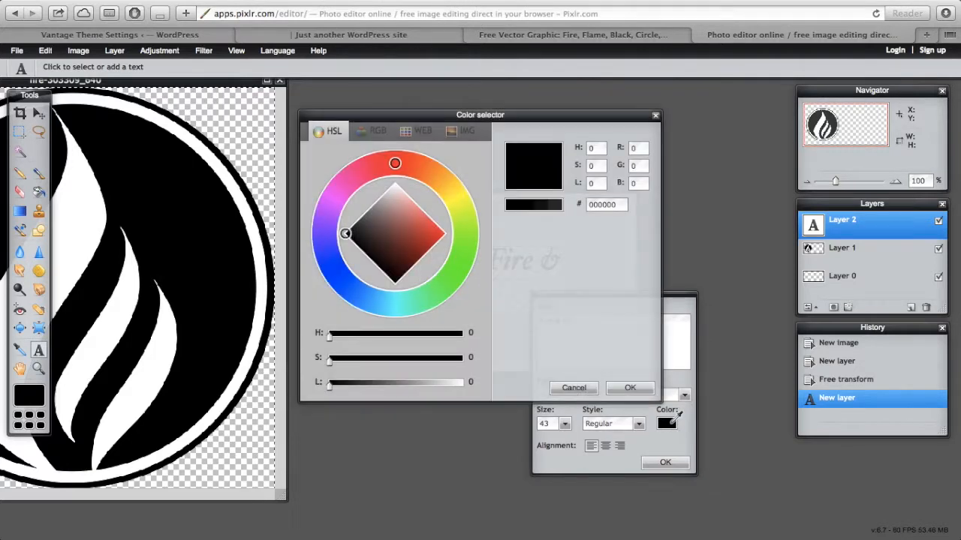
{"action": "left_click", "coordinate": [583, 390]}
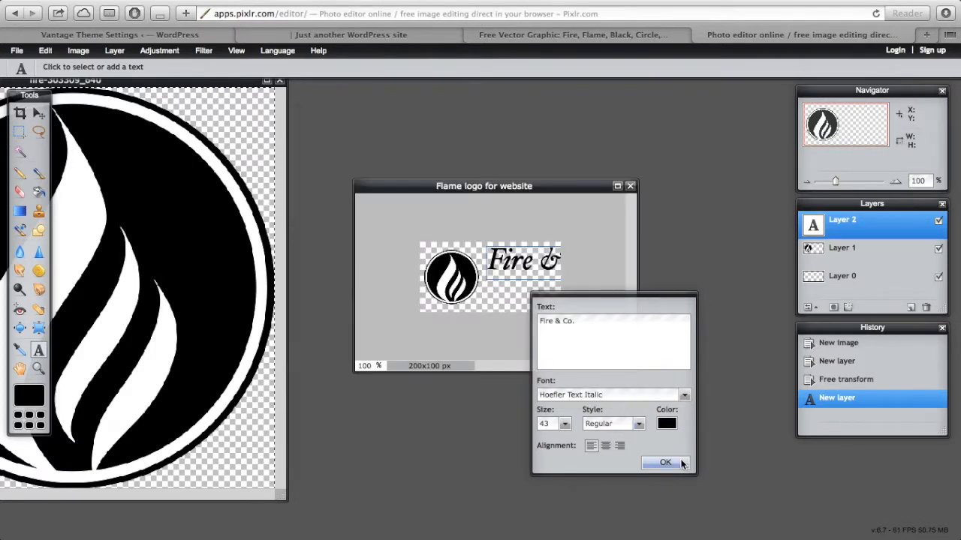
Break the logo text into two lines, "Fire" above "& Co.", and accept the text.
{"action": "left_click", "coordinate": [557, 320]}
{"action": "key", "text": "Return"}
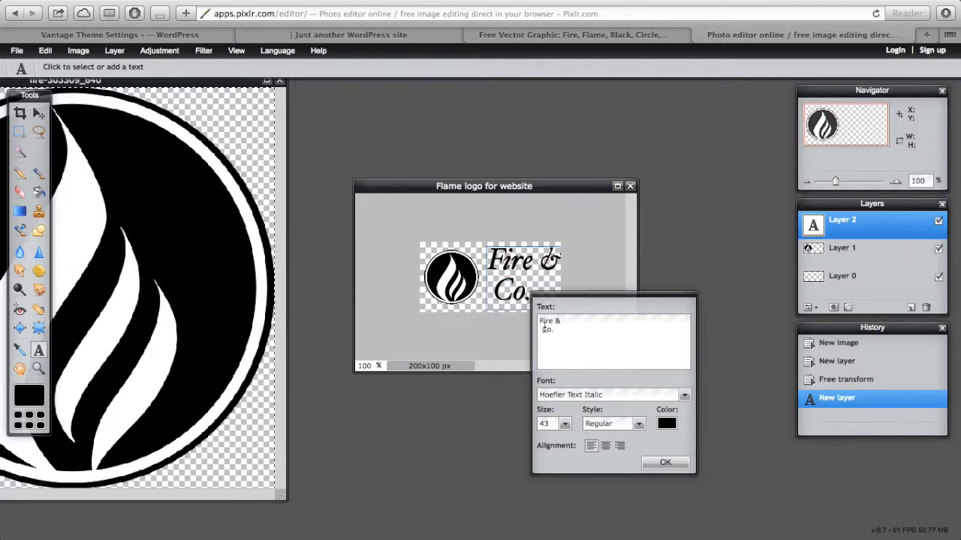
{"action": "key", "text": "Delete"}
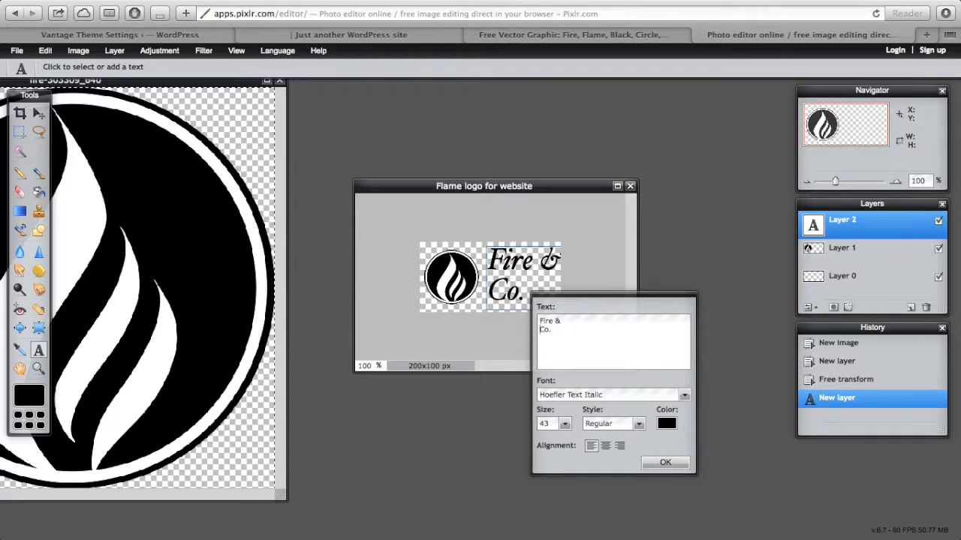
{"action": "key", "text": "Return"}
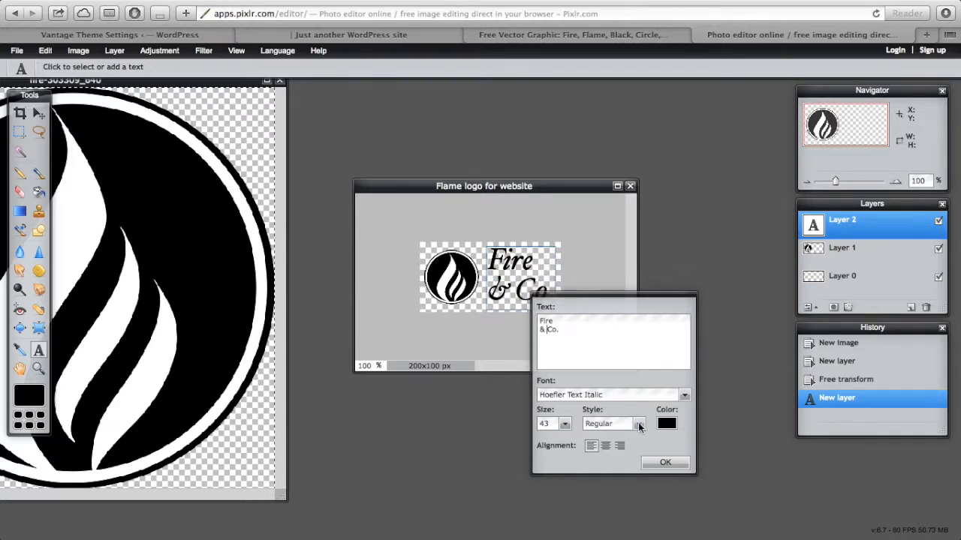
{"action": "left_click", "coordinate": [674, 462]}
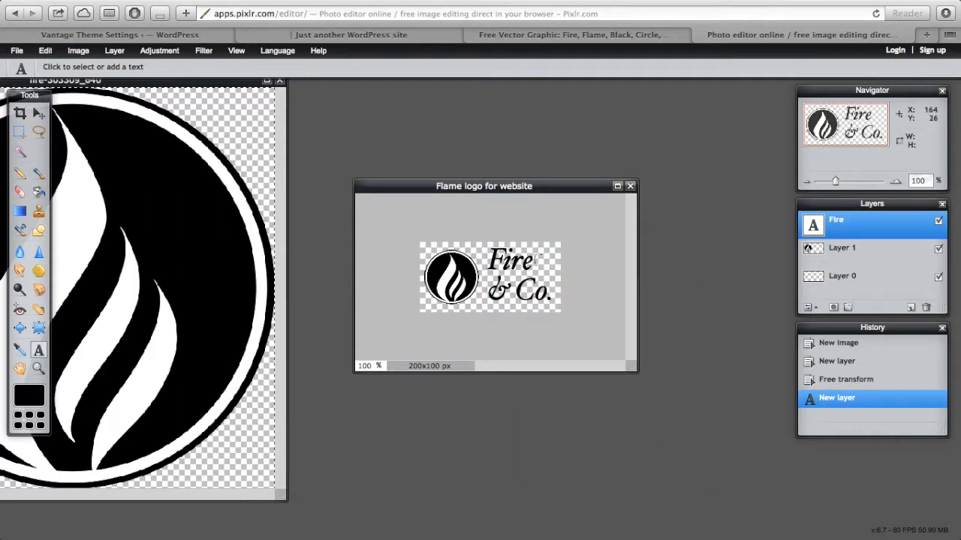
Shift the "Fire & Co." text slightly closer to the flame and reduce its size to 40.
{"action": "left_click", "coordinate": [519, 262]}
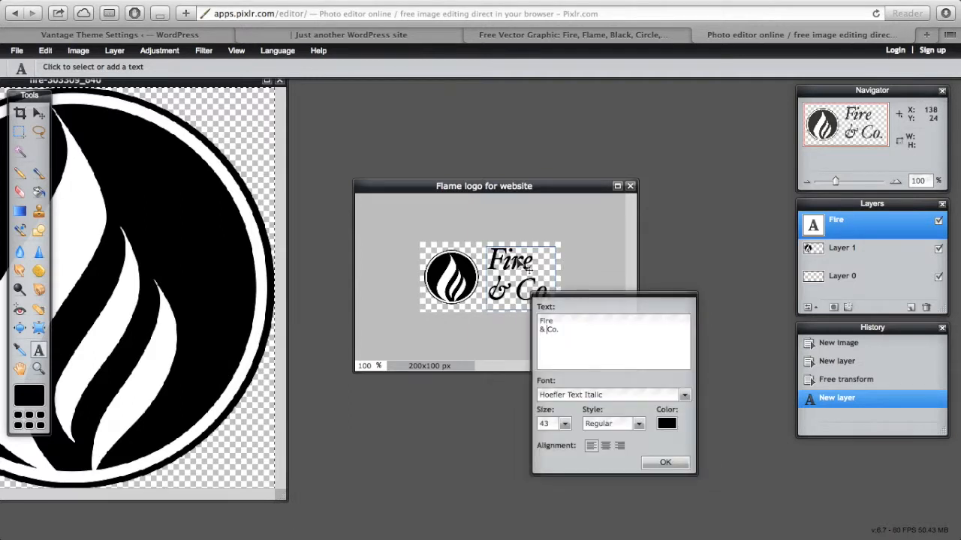
{"action": "left_click_drag", "start_coordinate": [527, 267], "coordinate": [526, 273]}
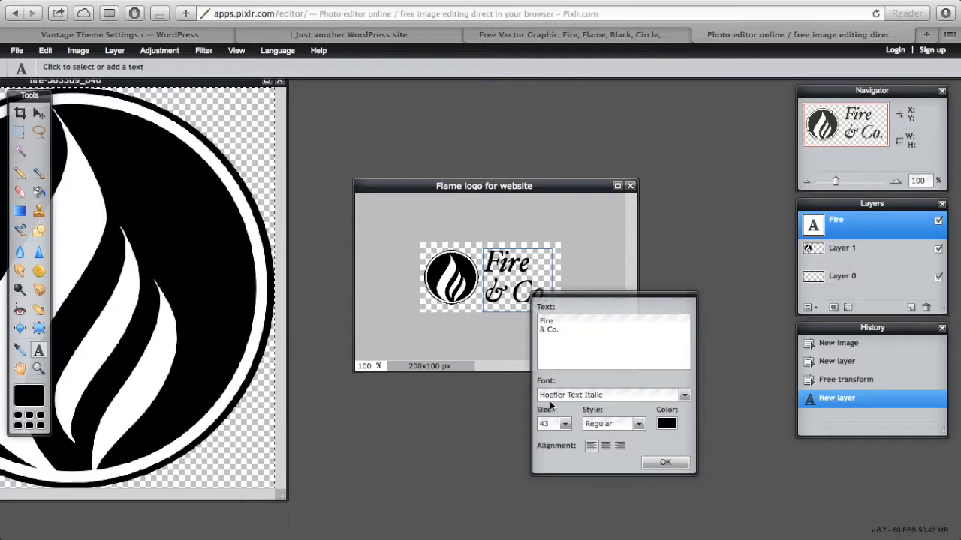
{"action": "key", "text": "BackSpace"}
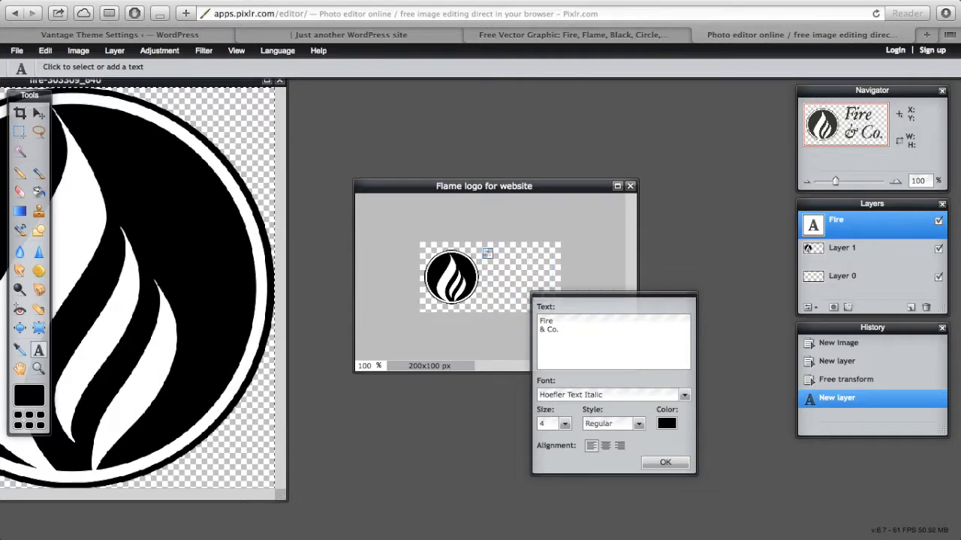
{"action": "type", "text": "0"}
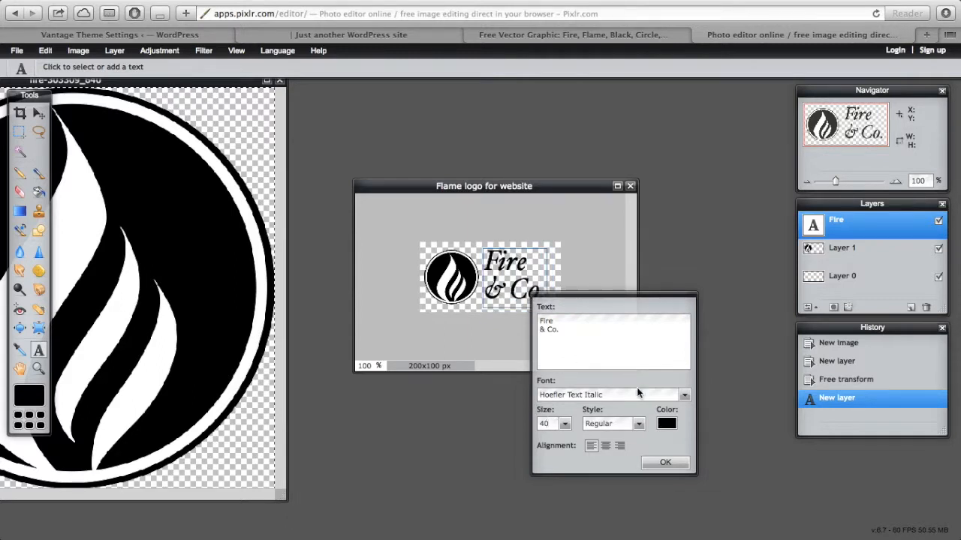
{"action": "left_click", "coordinate": [650, 462]}
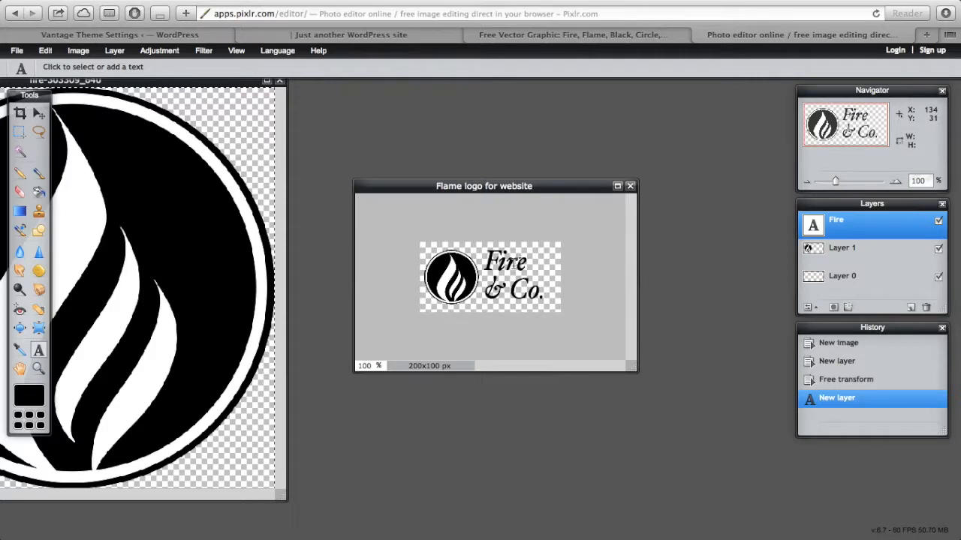
{"action": "left_click", "coordinate": [582, 261]}
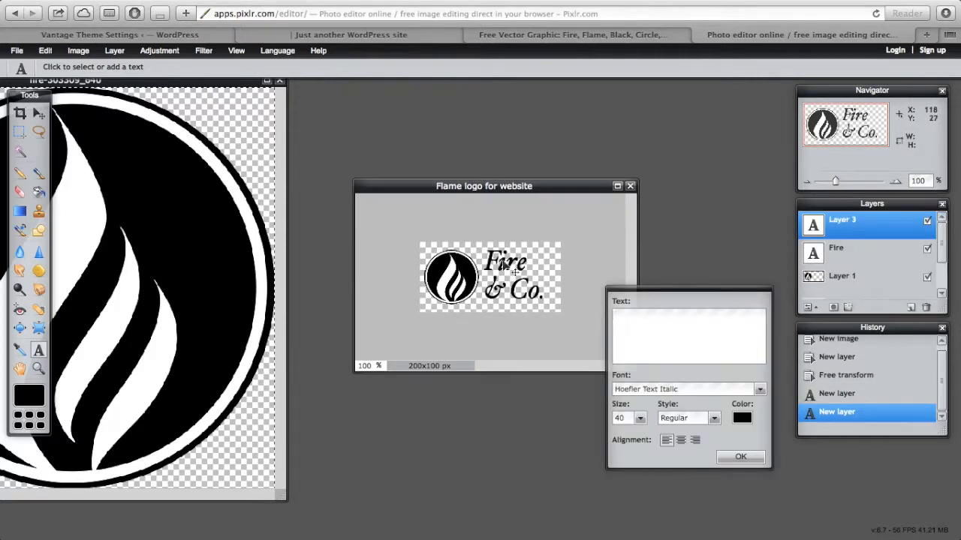
{"action": "left_click", "coordinate": [726, 461]}
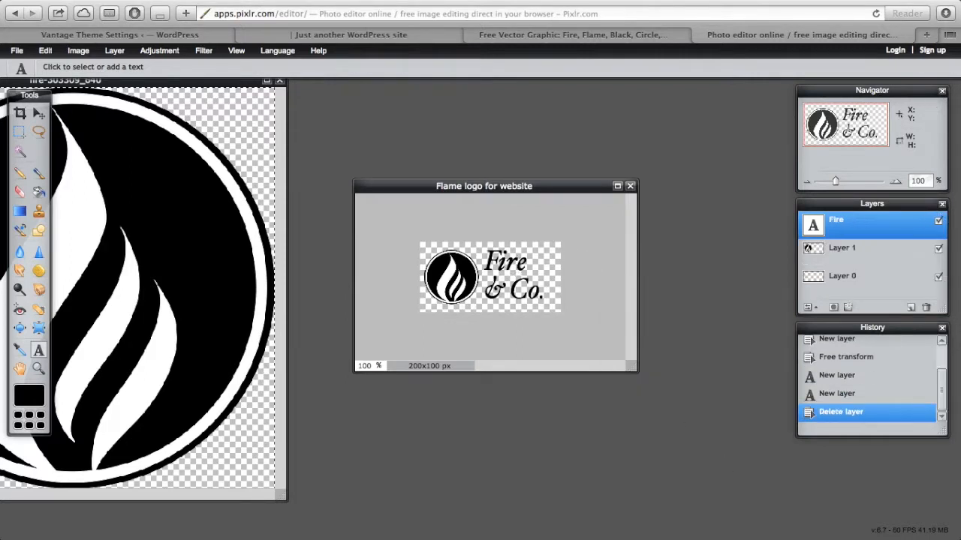
Move the "Fire & Co." text slightly right and down with the Move tool so it lines up beside the flame emblem.
{"action": "left_click", "coordinate": [39, 115]}
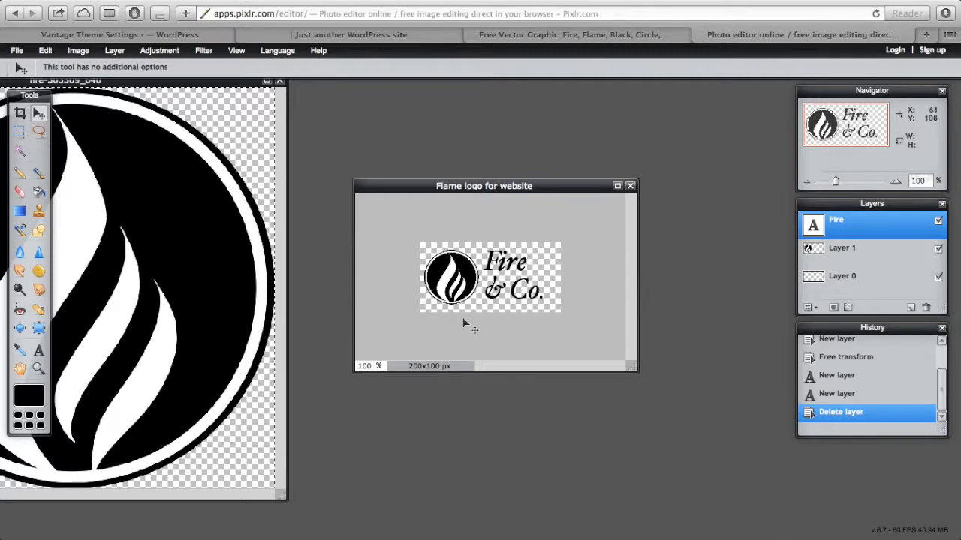
{"action": "left_click_drag", "start_coordinate": [525, 273], "coordinate": [532, 277]}
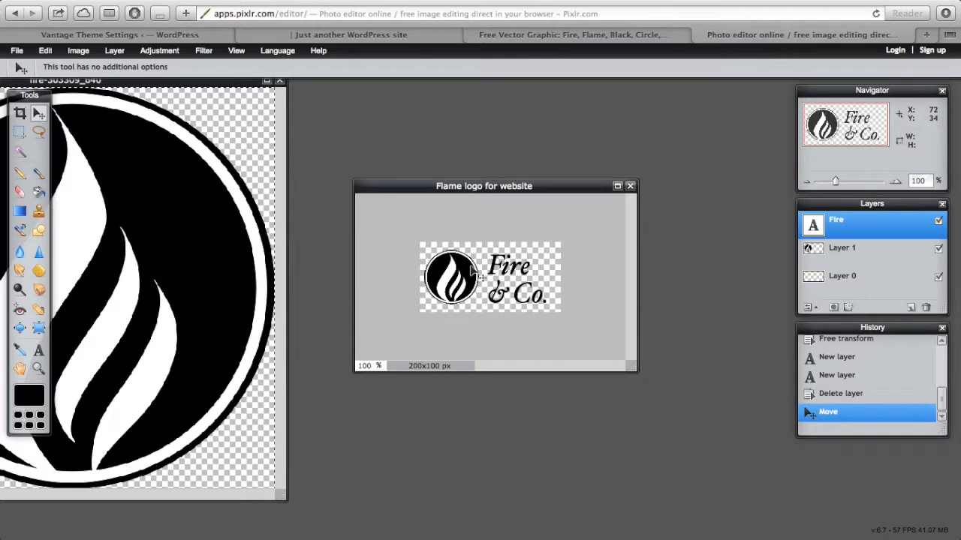
{"action": "key", "text": "Right"}
{"action": "key", "text": "Right"}
{"action": "key", "text": "Right"}
{"action": "key", "text": "Right"}
{"action": "key", "text": "Right"}
{"action": "key", "text": "Right"}
{"action": "key", "text": "Right"}
{"action": "key", "text": "Right"}
{"action": "key", "text": "Down"}
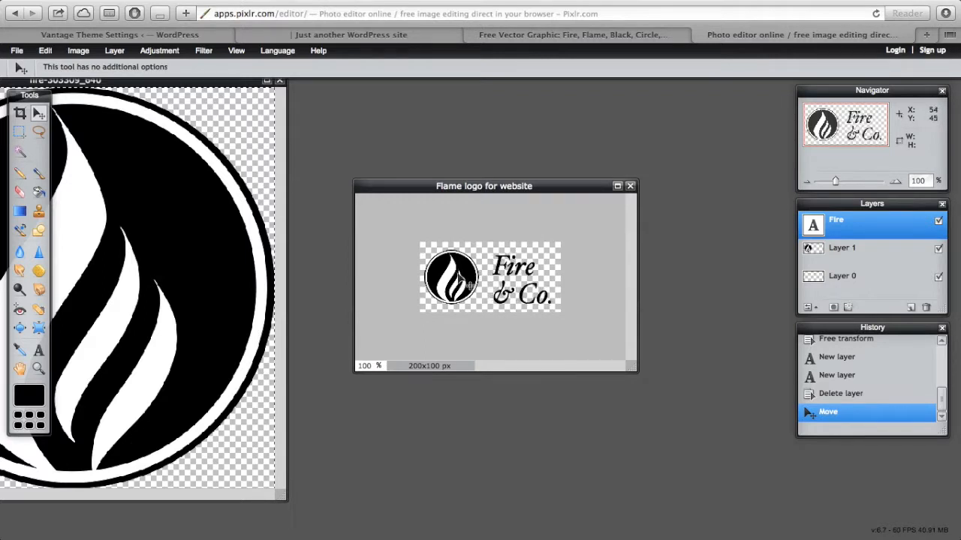
{"action": "key", "text": "Left"}
{"action": "key", "text": "Left"}
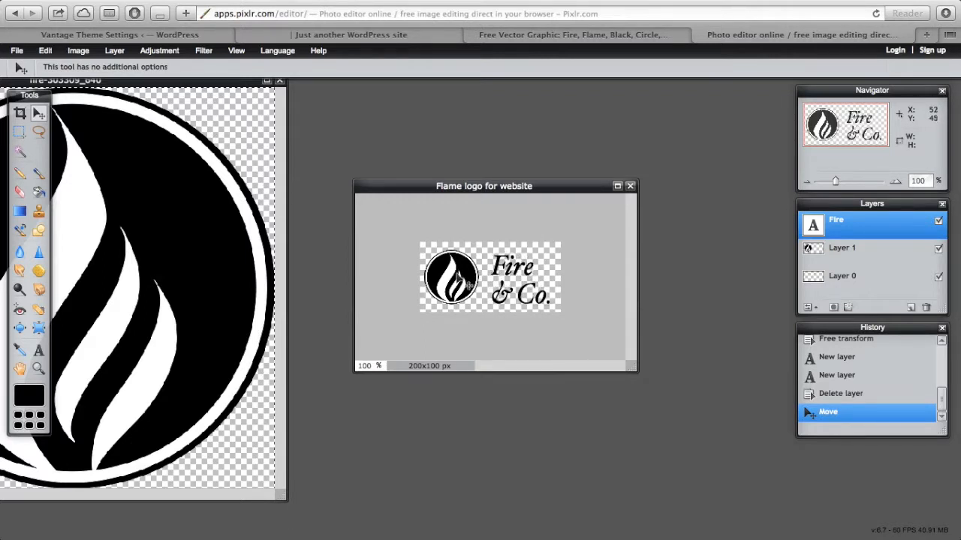
{"action": "left_click_drag", "start_coordinate": [502, 271], "coordinate": [502, 271]}
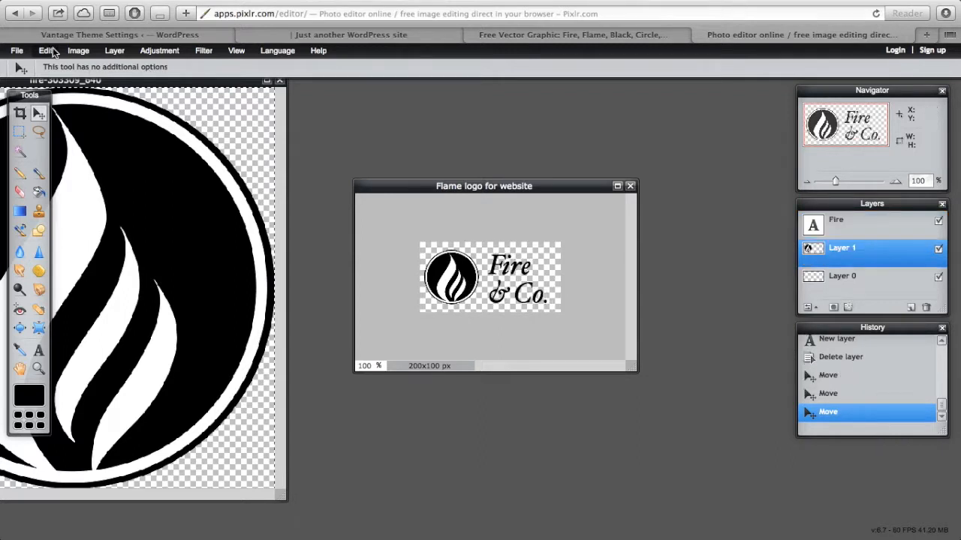
Move the flame emblem slightly right, closer to the "Fire & Co." text, using Free transform and apply the change.
{"action": "left_click", "coordinate": [53, 50]}
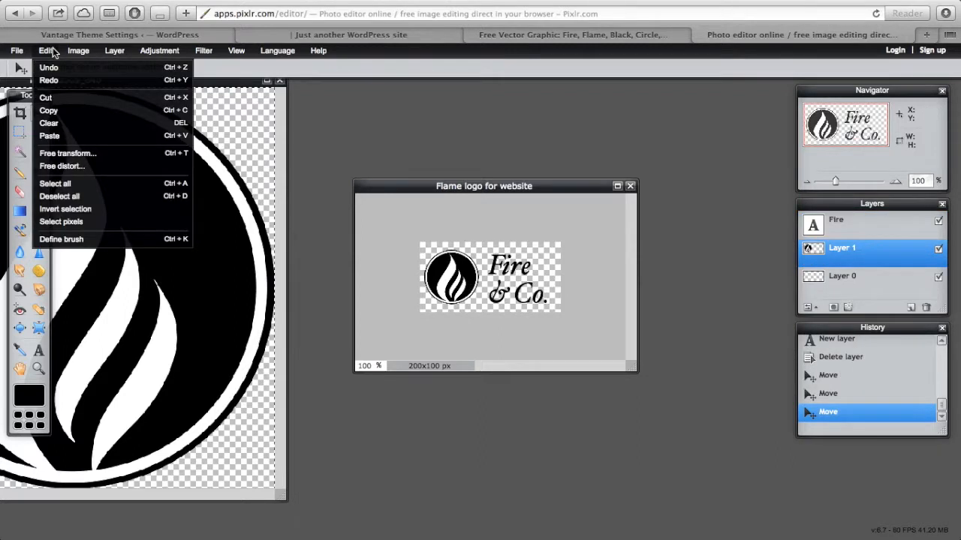
{"action": "left_click", "coordinate": [57, 153]}
{"action": "left_click_drag", "start_coordinate": [460, 280], "coordinate": [469, 280]}
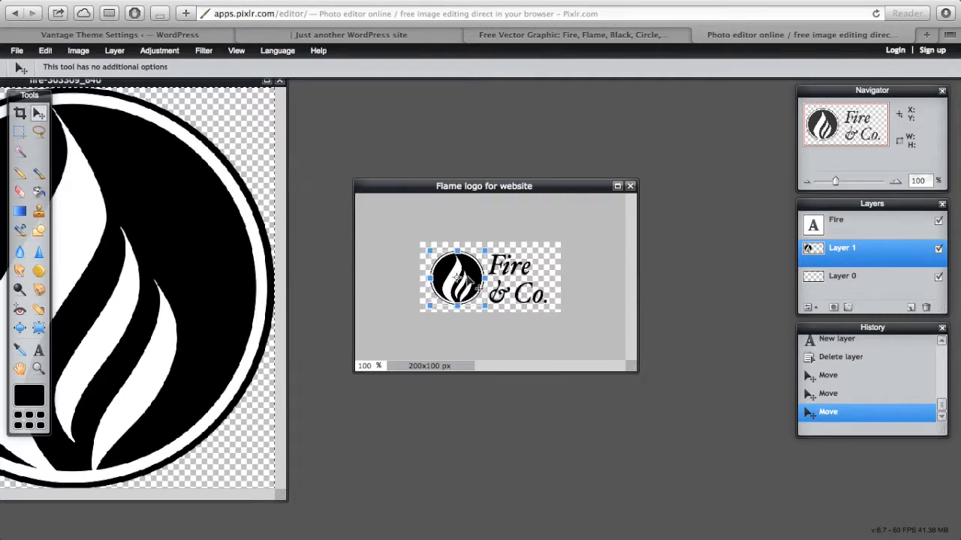
{"action": "left_click", "coordinate": [528, 423]}
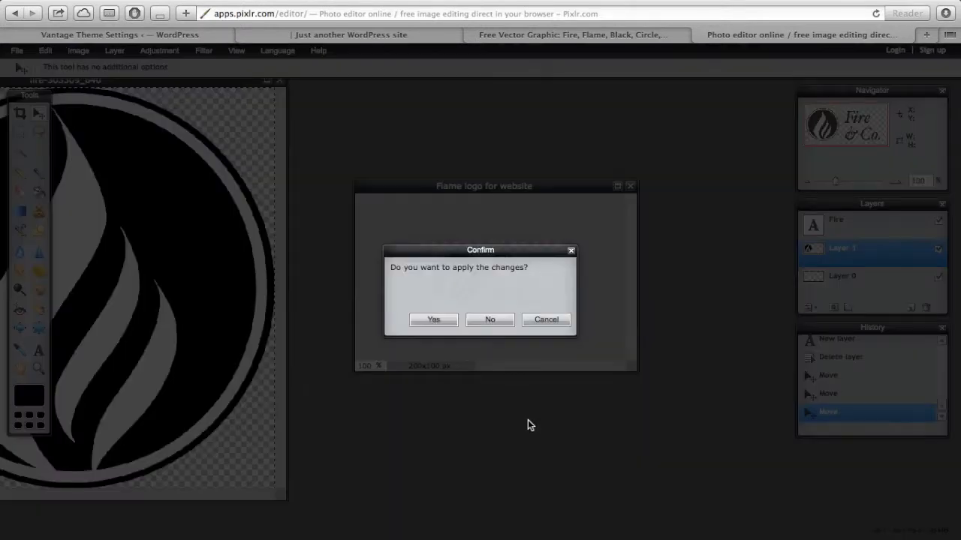
{"action": "left_click", "coordinate": [433, 319]}
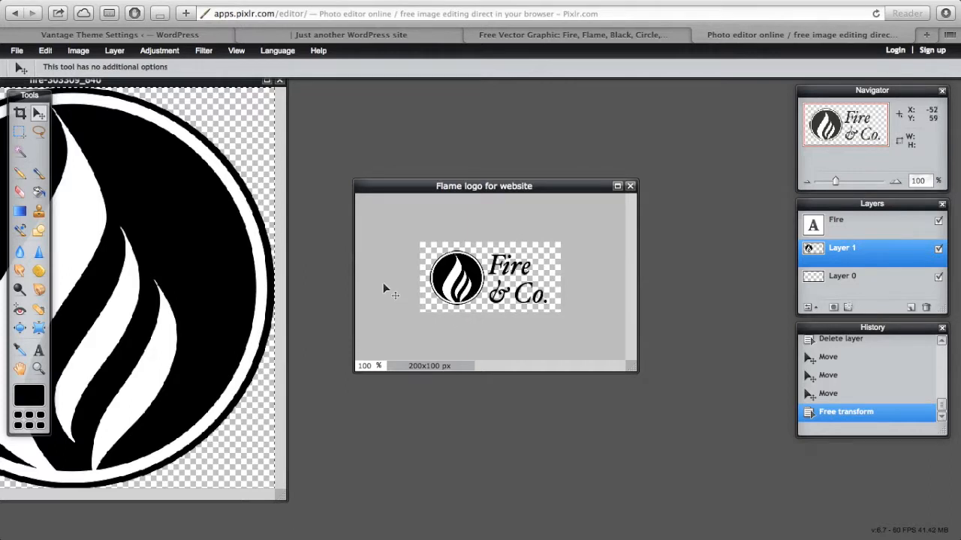
Save the logo to the Pictures folder as "Flame logo for website.png" in the PNG (Transparent, full quality) format.
{"action": "left_click", "coordinate": [20, 51]}
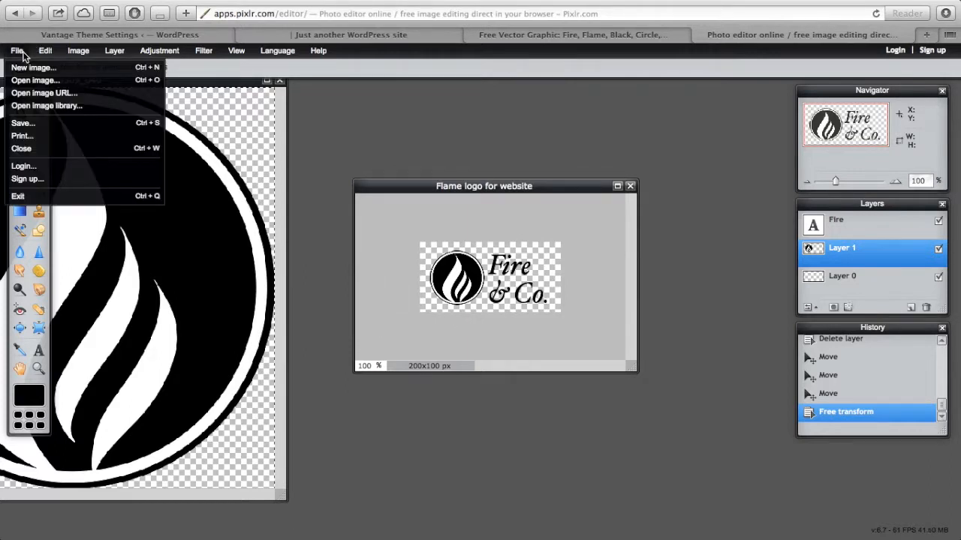
{"action": "left_click", "coordinate": [27, 123]}
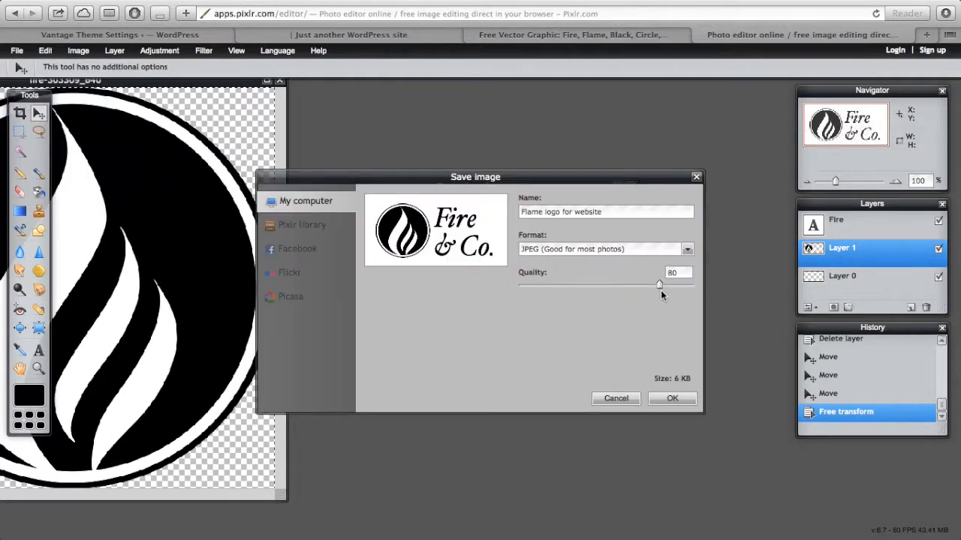
{"action": "left_click", "coordinate": [652, 250]}
{"action": "left_click", "coordinate": [617, 278]}
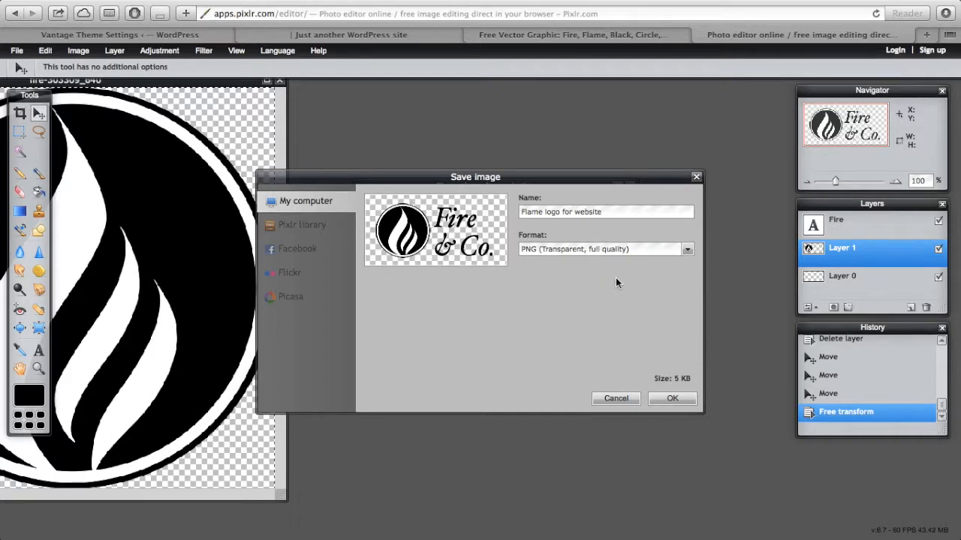
{"action": "left_click", "coordinate": [673, 401]}
{"action": "left_click", "coordinate": [472, 185]}
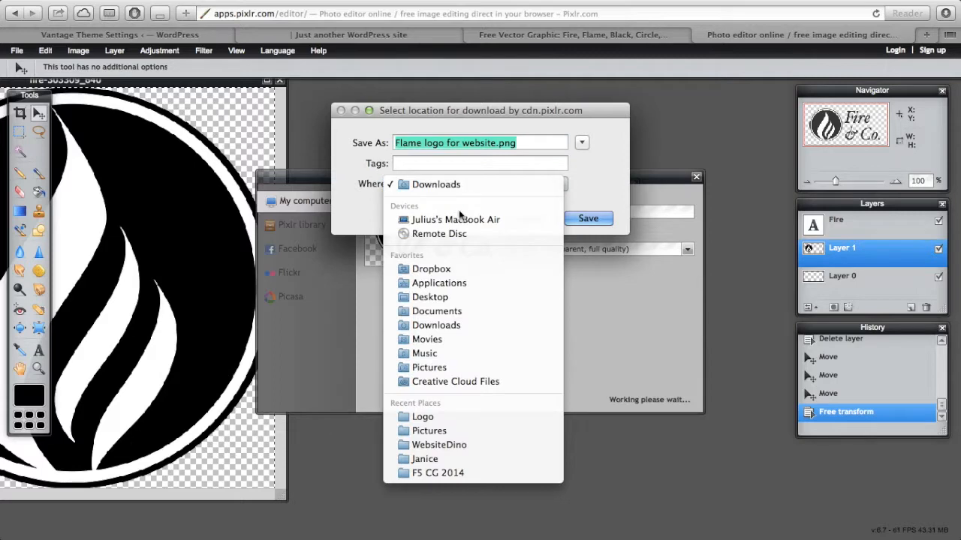
{"action": "left_click", "coordinate": [429, 367]}
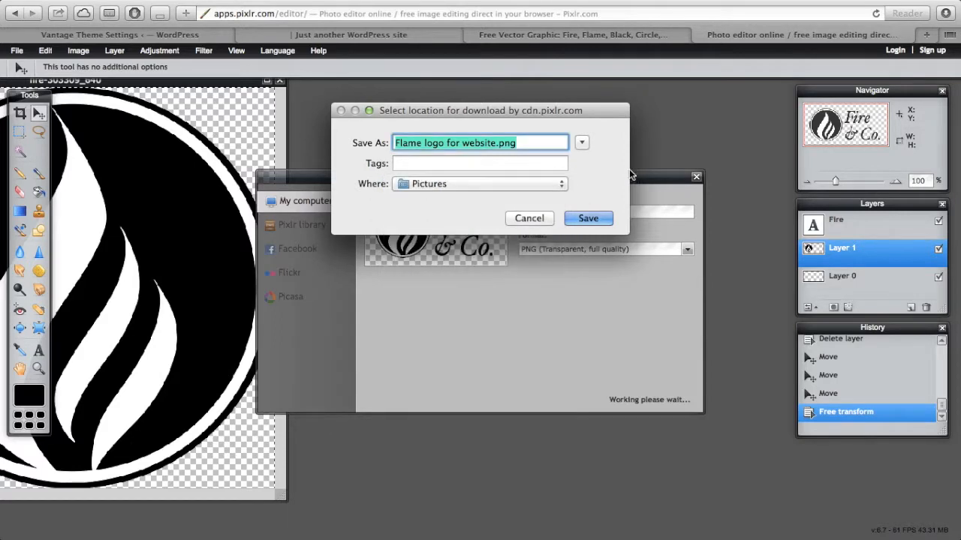
{"action": "left_click", "coordinate": [586, 217]}
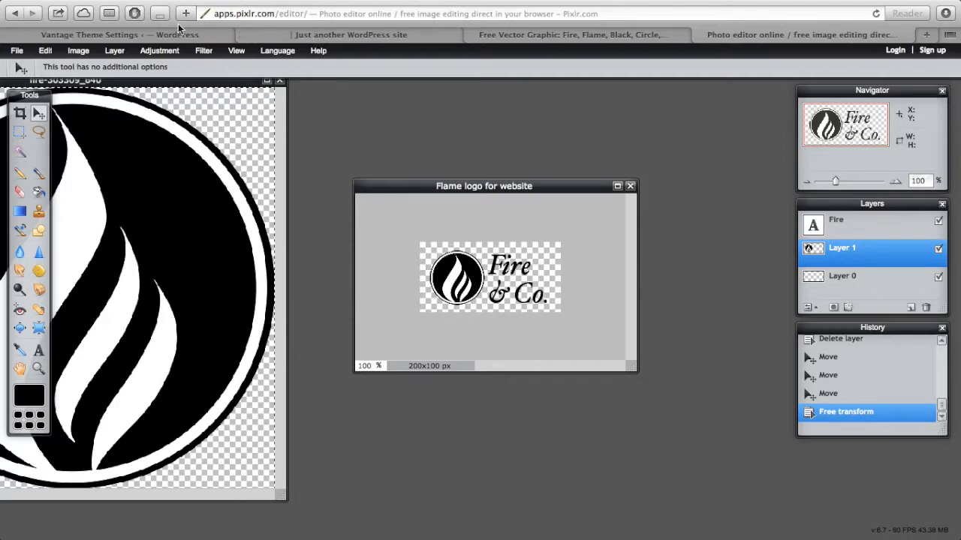
Switch to the WordPress Vantage Theme Settings page and close the open Choose Image dialog.
{"action": "left_click", "coordinate": [159, 36]}
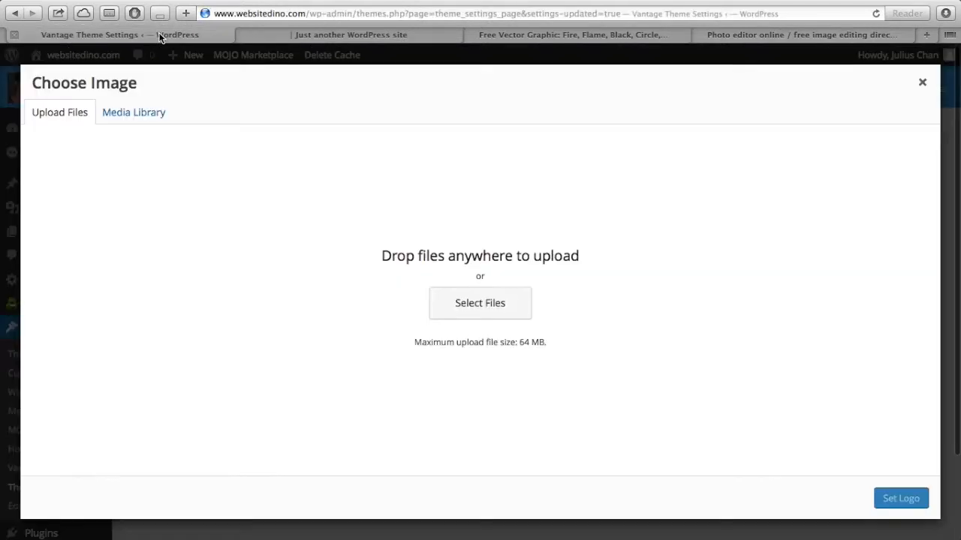
{"action": "left_click", "coordinate": [923, 84]}
{"action": "scroll", "coordinate": [424, 297], "scroll_direction": "down", "scroll_amount": 3}
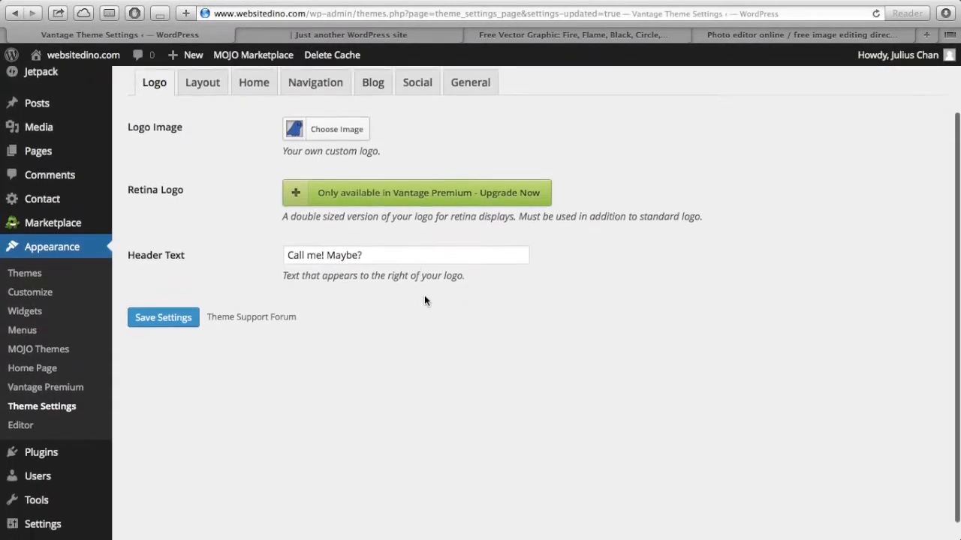
{"action": "scroll", "coordinate": [424, 296], "scroll_direction": "up", "scroll_amount": 3}
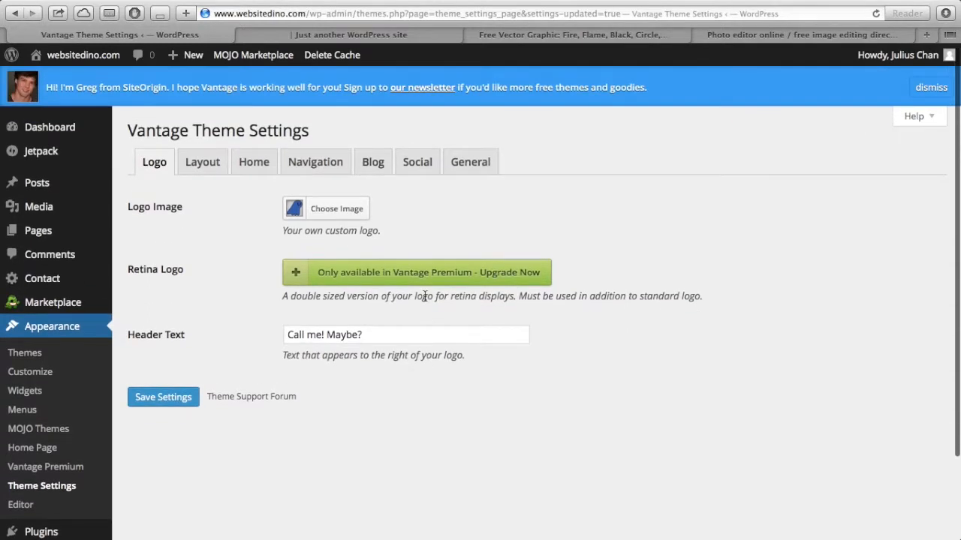
Upload "Flame logo for website.png" from Pictures as the theme's logo image and save the settings.
{"action": "left_click", "coordinate": [311, 216]}
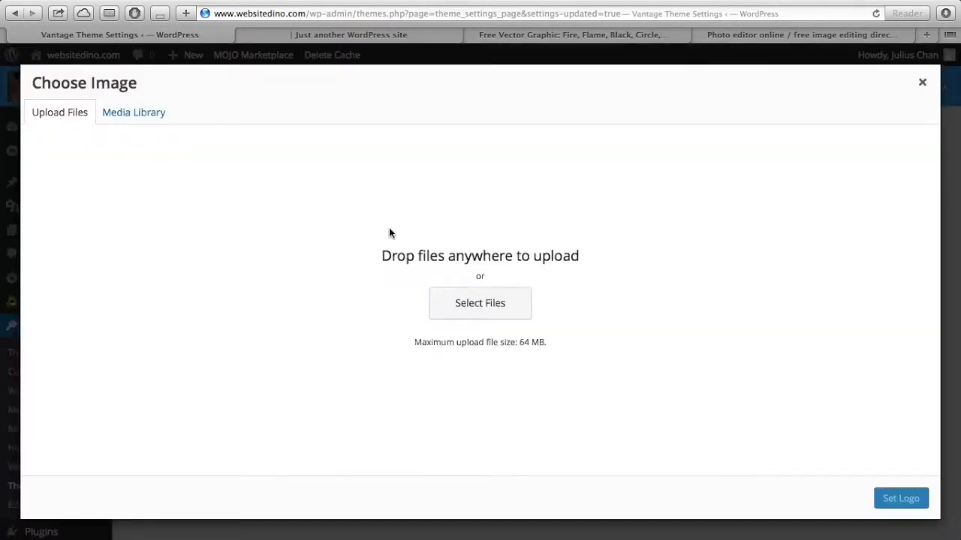
{"action": "left_click", "coordinate": [507, 317]}
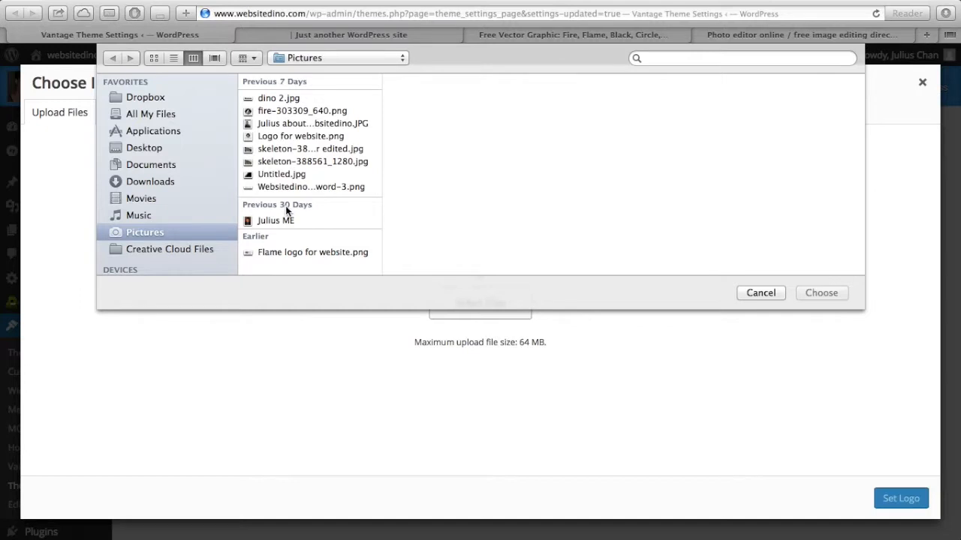
{"action": "left_click", "coordinate": [308, 110]}
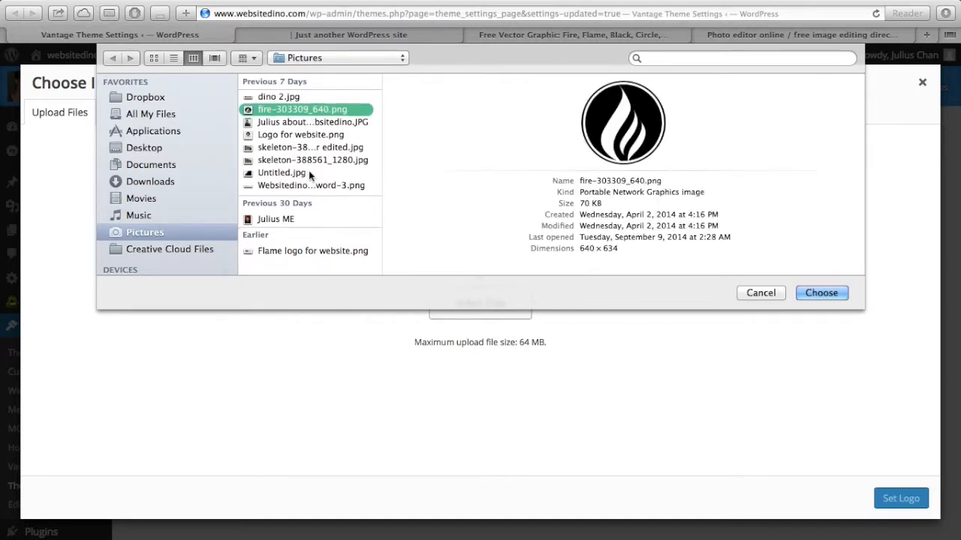
{"action": "left_click", "coordinate": [286, 251]}
{"action": "left_click", "coordinate": [821, 294]}
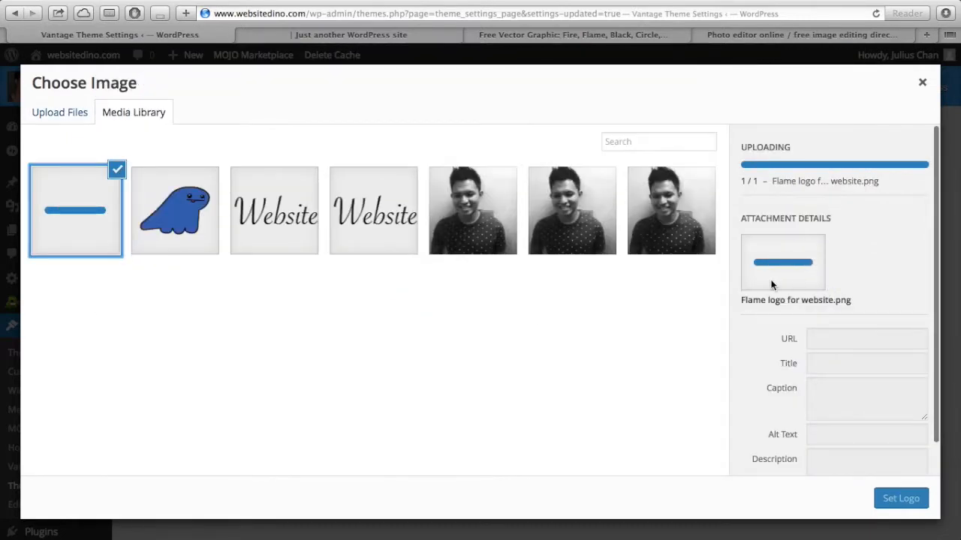
{"action": "left_click", "coordinate": [905, 499]}
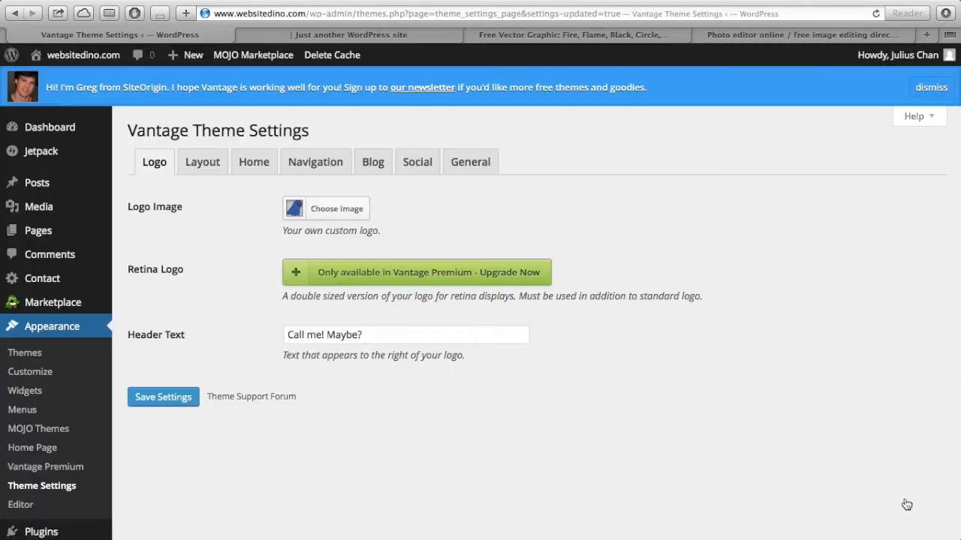
{"action": "left_click", "coordinate": [179, 404]}
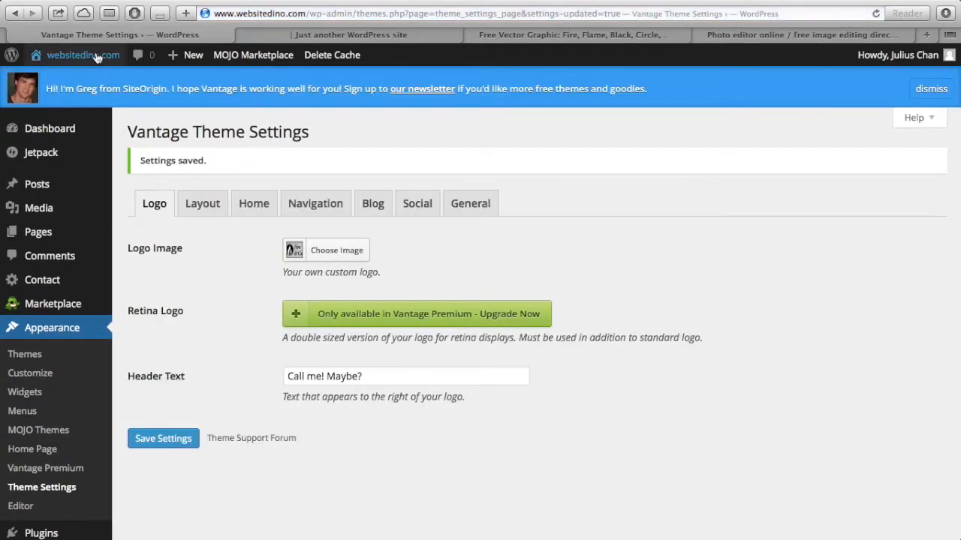
Visit the live site and examine the header logo and the home page content.
{"action": "mouse_move", "coordinate": [97, 57]}
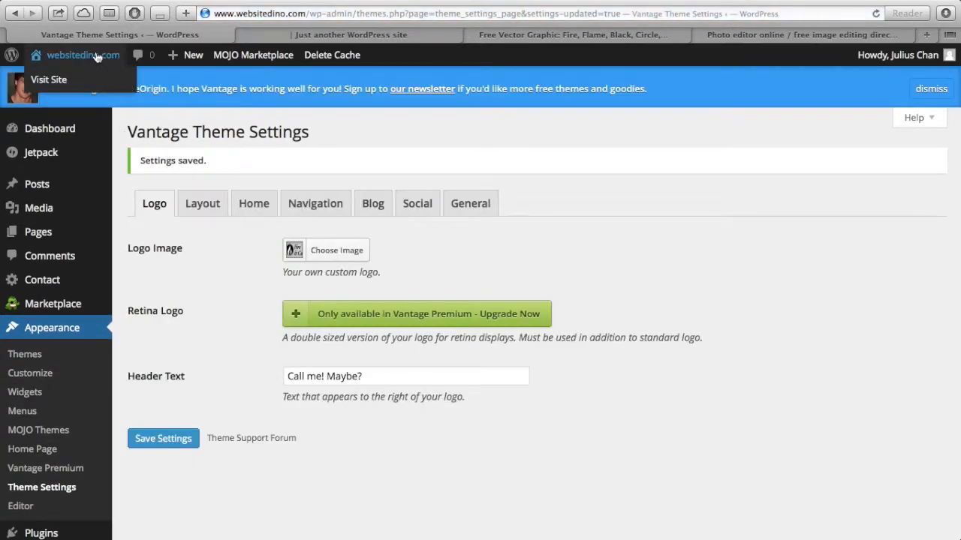
{"action": "left_click", "coordinate": [66, 88]}
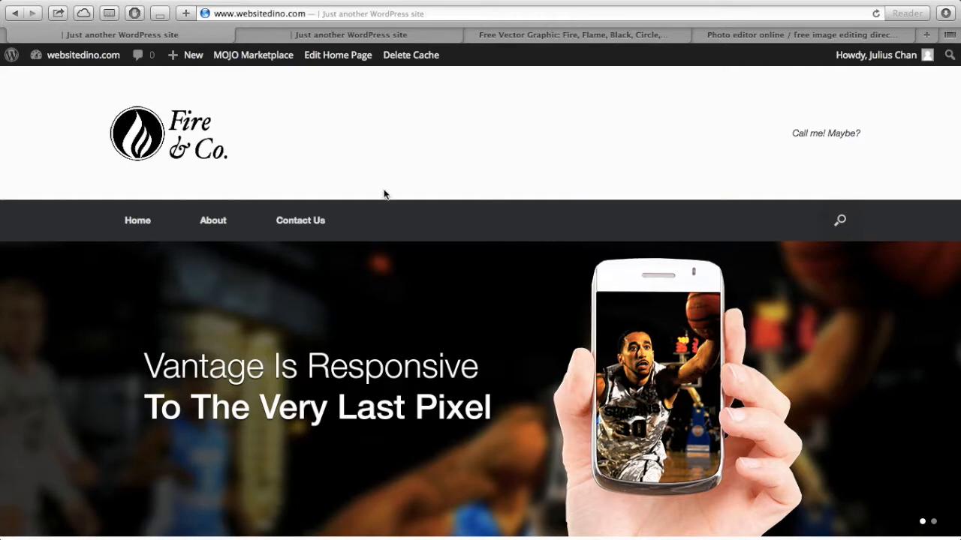
{"action": "scroll", "coordinate": [428, 217], "scroll_direction": "down", "scroll_amount": 5}
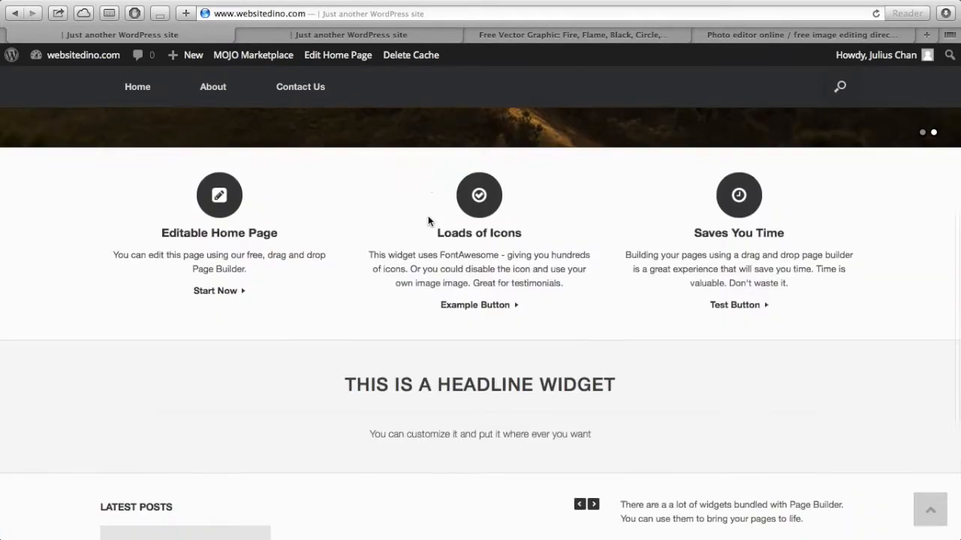
{"action": "scroll", "coordinate": [428, 216], "scroll_direction": "up", "scroll_amount": 5}
{"action": "scroll", "coordinate": [427, 218], "scroll_direction": "up", "scroll_amount": 2}
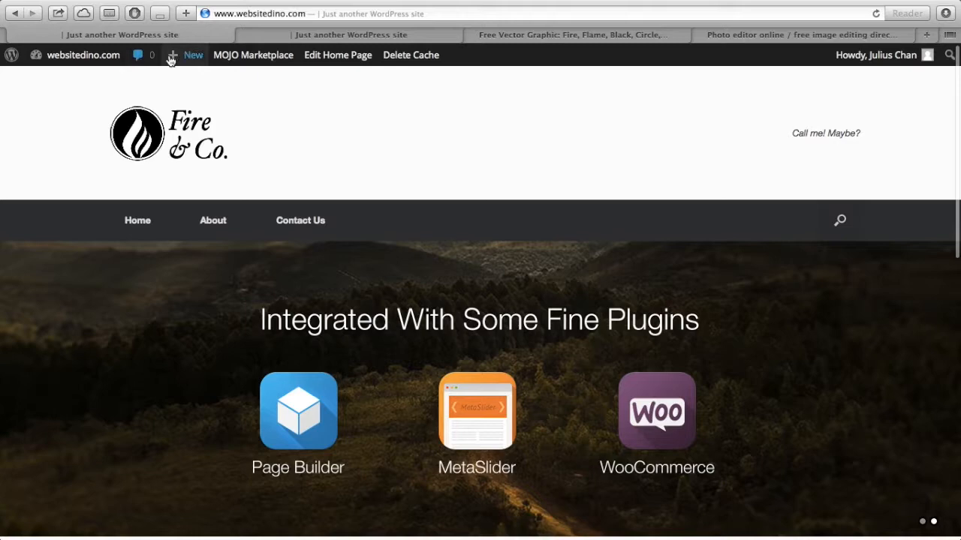
Return to the WordPress dashboard and open the Vantage Theme Settings under Appearance.
{"action": "mouse_move", "coordinate": [77, 59]}
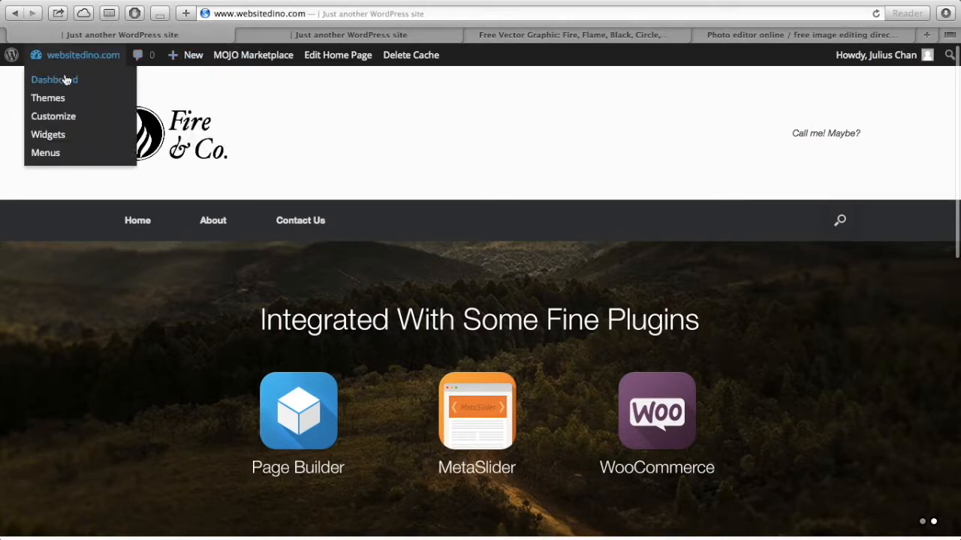
{"action": "left_click", "coordinate": [63, 86]}
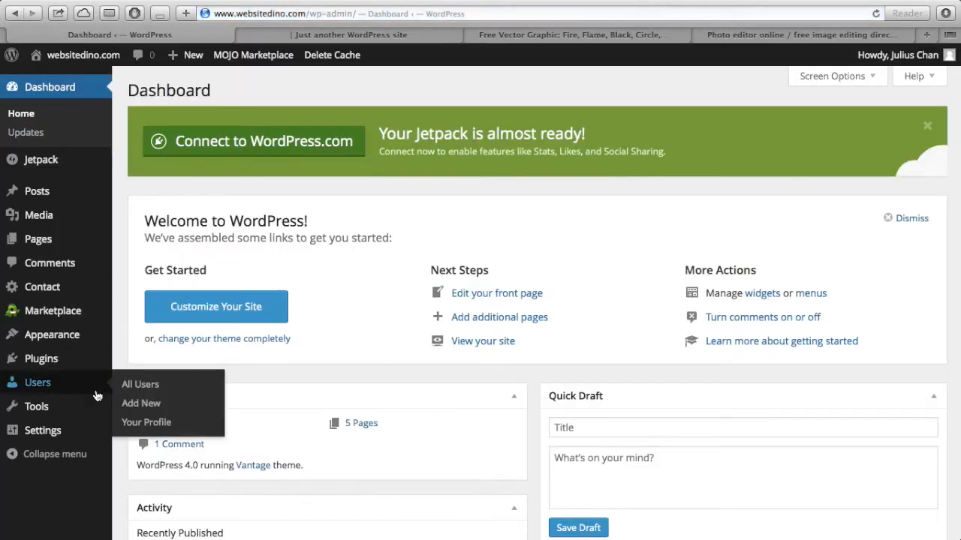
{"action": "mouse_move", "coordinate": [65, 436]}
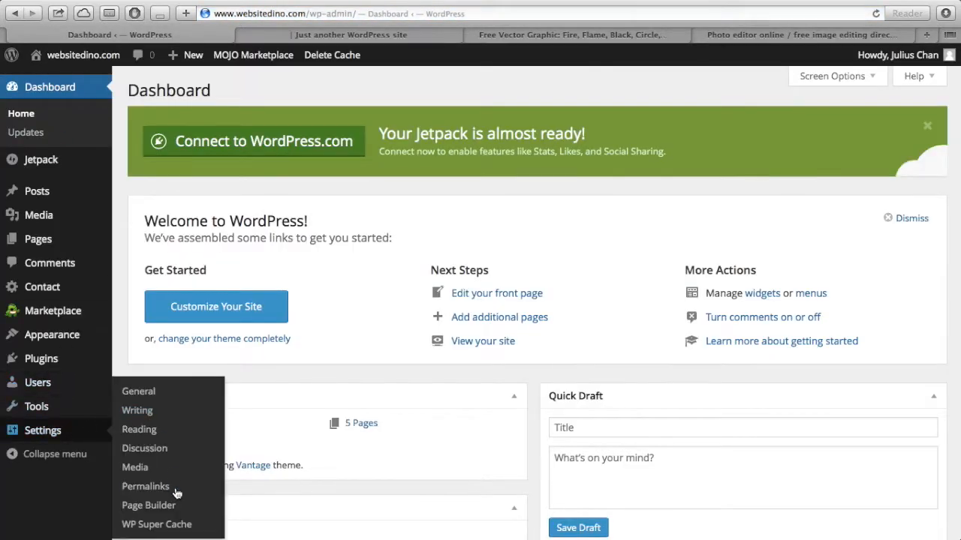
{"action": "mouse_move", "coordinate": [62, 407]}
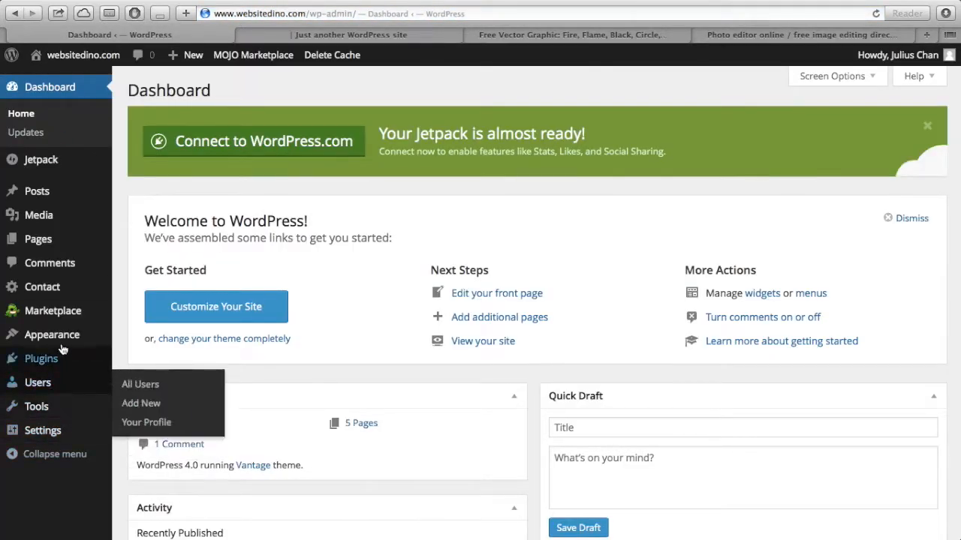
{"action": "mouse_move", "coordinate": [79, 338]}
{"action": "left_click", "coordinate": [154, 469]}
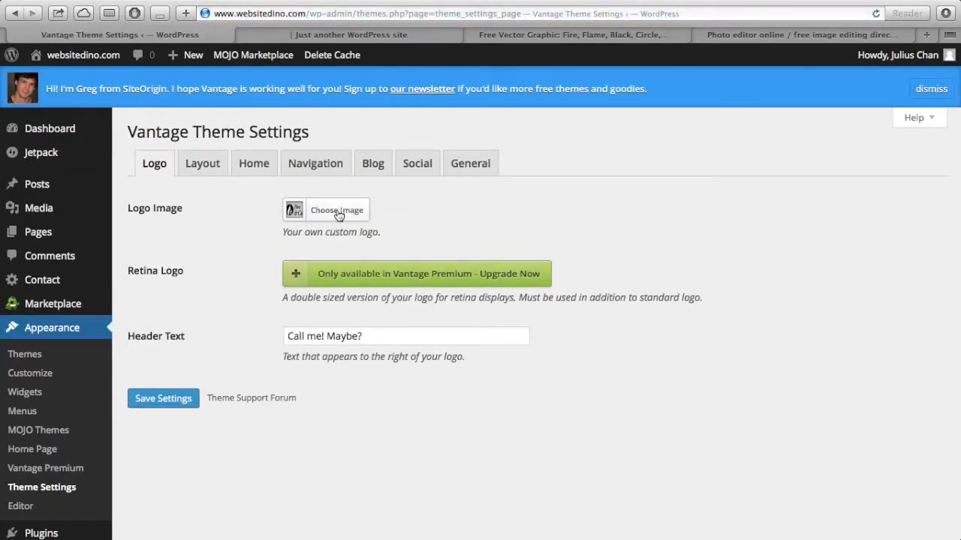
Set the blue dinosaur image from the Media Library as the logo image and save the settings.
{"action": "left_click", "coordinate": [337, 215]}
{"action": "left_click", "coordinate": [61, 112]}
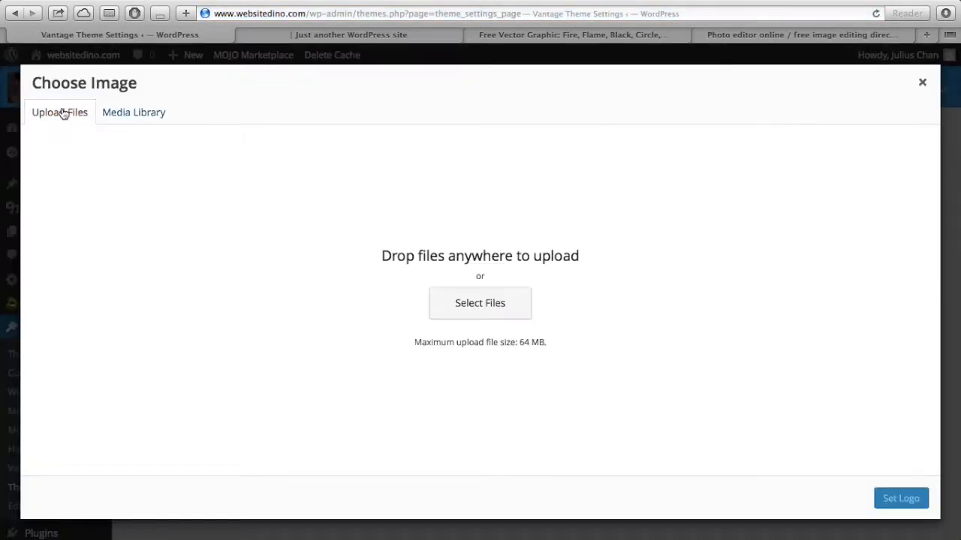
{"action": "left_click", "coordinate": [113, 113]}
{"action": "left_click", "coordinate": [180, 206]}
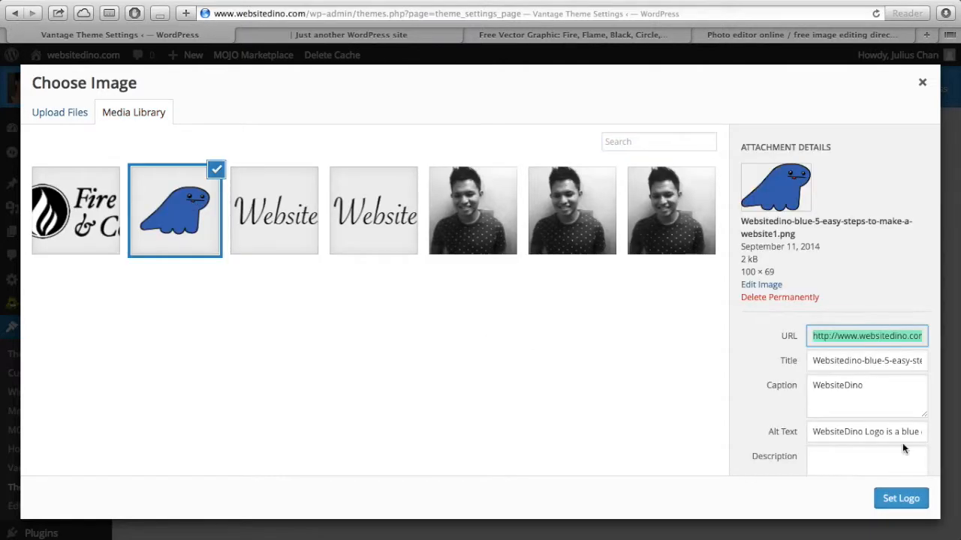
{"action": "left_click", "coordinate": [900, 495]}
{"action": "left_click", "coordinate": [168, 399]}
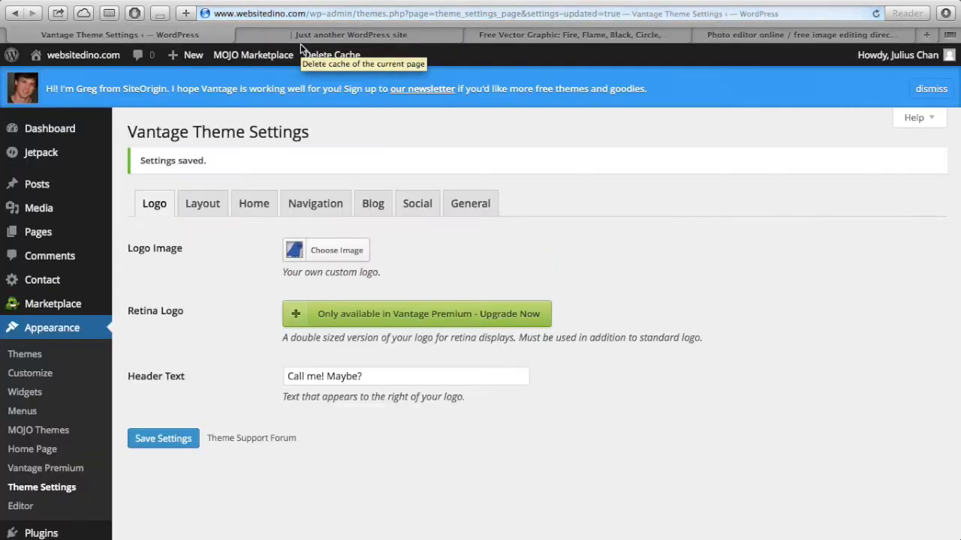
Compare the header logo on the site's home page with the logo chosen in the theme settings.
{"action": "left_click", "coordinate": [305, 41]}
{"action": "scroll", "coordinate": [201, 173], "scroll_direction": "down", "scroll_amount": 3}
{"action": "scroll", "coordinate": [201, 173], "scroll_direction": "up", "scroll_amount": 3}
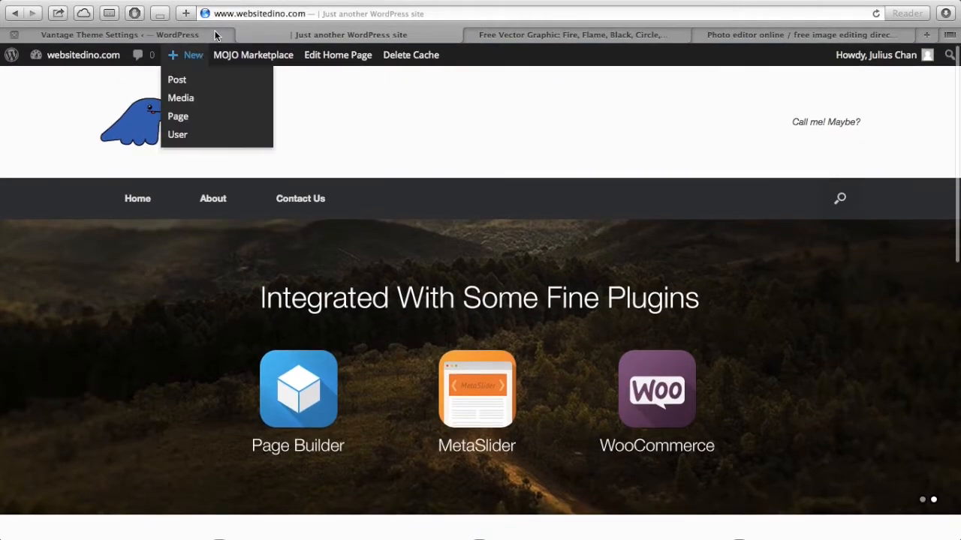
{"action": "left_click", "coordinate": [215, 35]}
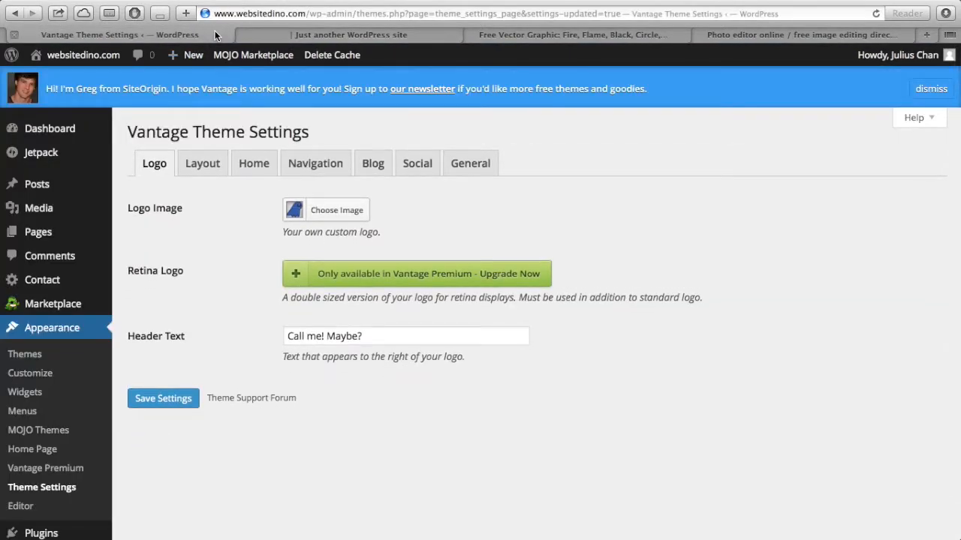
{"action": "scroll", "coordinate": [279, 283], "scroll_direction": "down", "scroll_amount": 1}
{"action": "scroll", "coordinate": [279, 283], "scroll_direction": "up", "scroll_amount": 1}
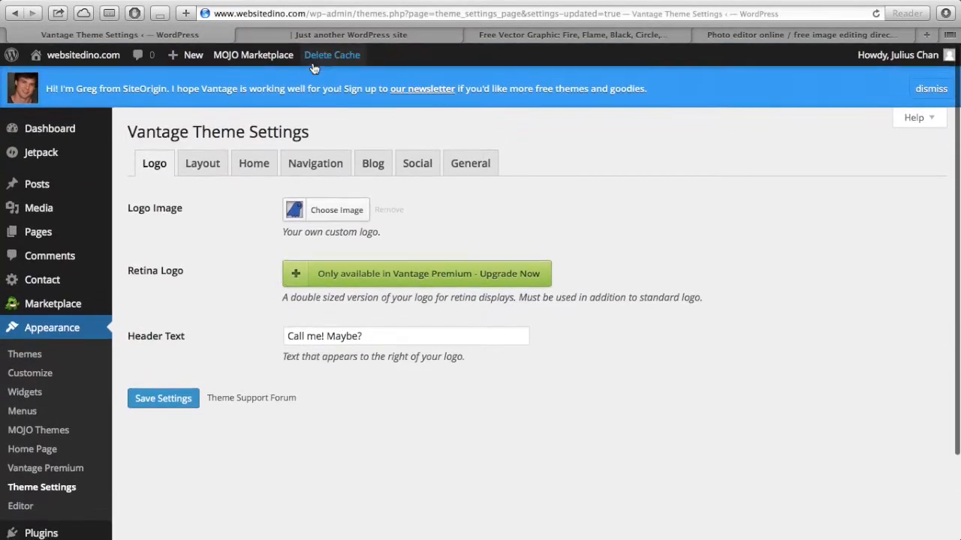
{"action": "left_click", "coordinate": [330, 34]}
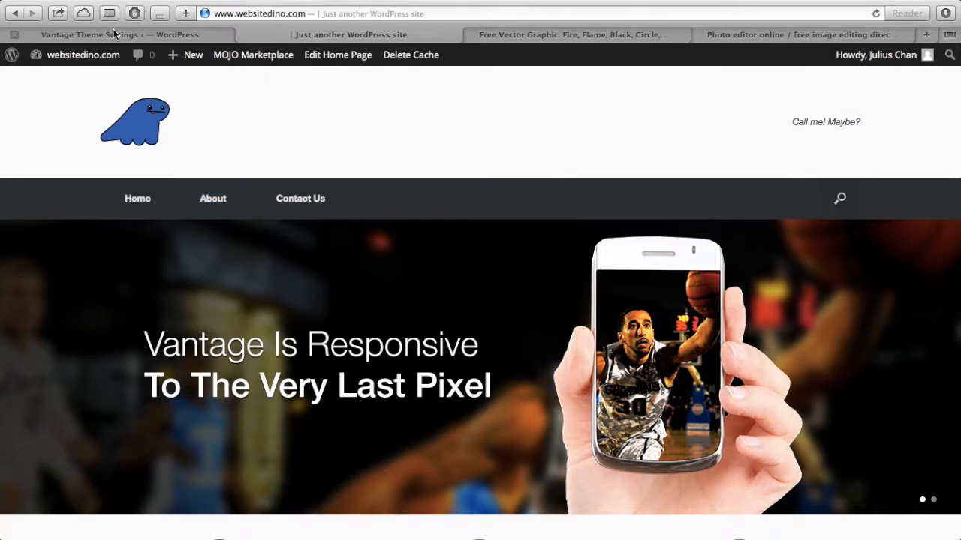
Return to the WordPress dashboard and open the page for adding new plugins.
{"action": "left_click", "coordinate": [117, 35]}
{"action": "scroll", "coordinate": [83, 330], "scroll_direction": "down", "scroll_amount": 3}
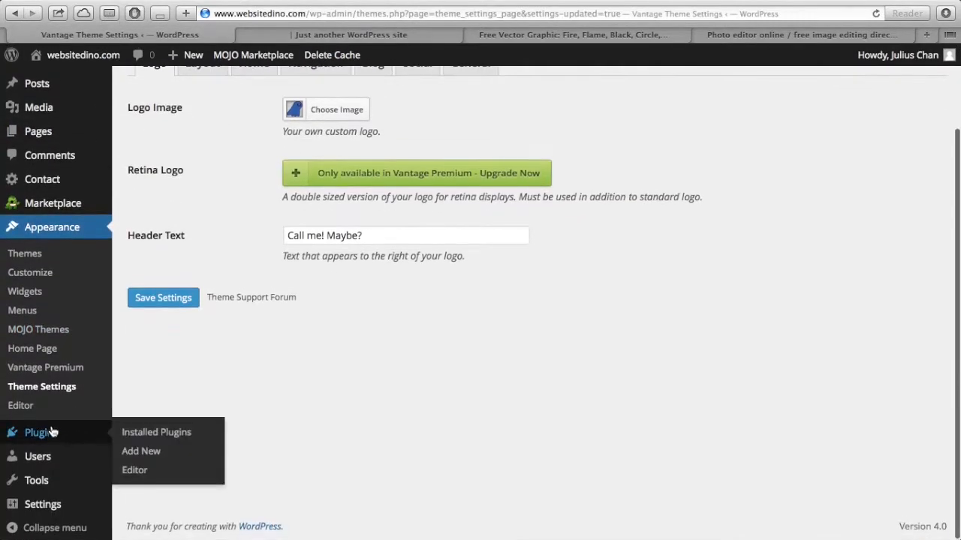
{"action": "left_click", "coordinate": [42, 433]}
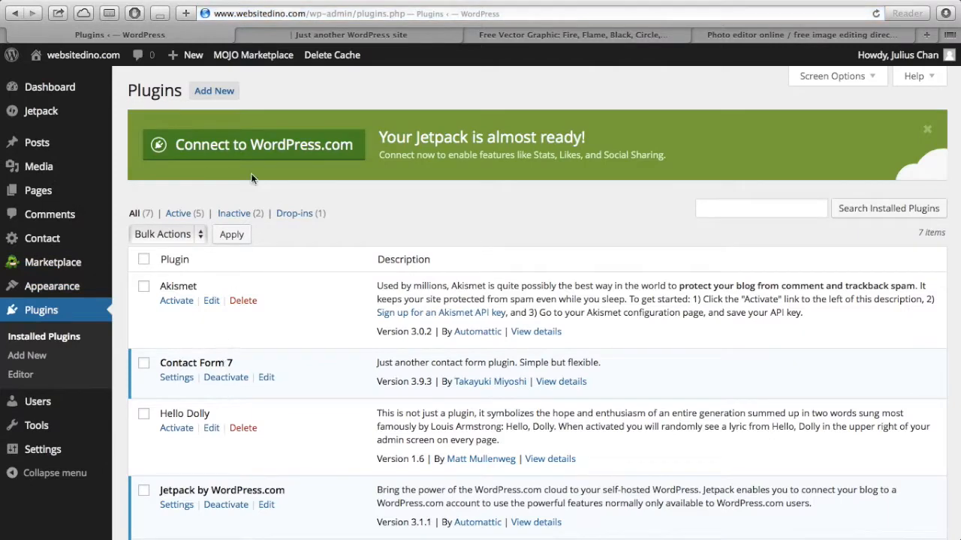
{"action": "left_click", "coordinate": [227, 96]}
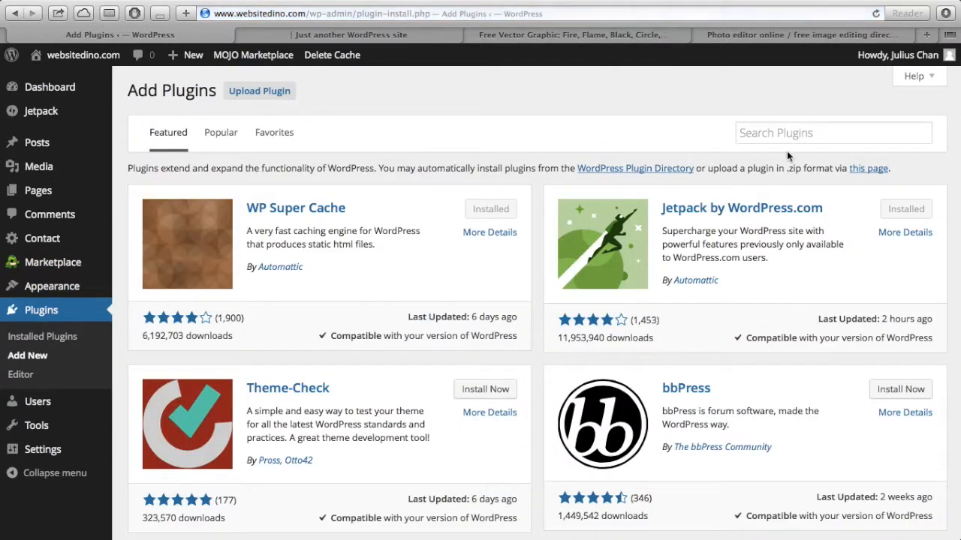
Search the plugin directory for "metaslider".
{"action": "left_click", "coordinate": [792, 136]}
{"action": "type", "text": "metasl"}
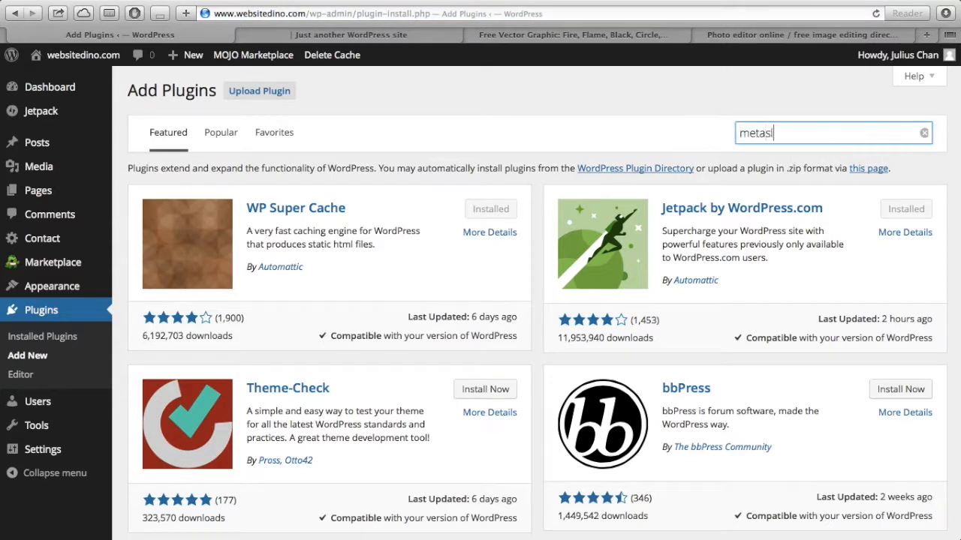
{"action": "type", "text": "ider"}
{"action": "key", "text": "Return"}
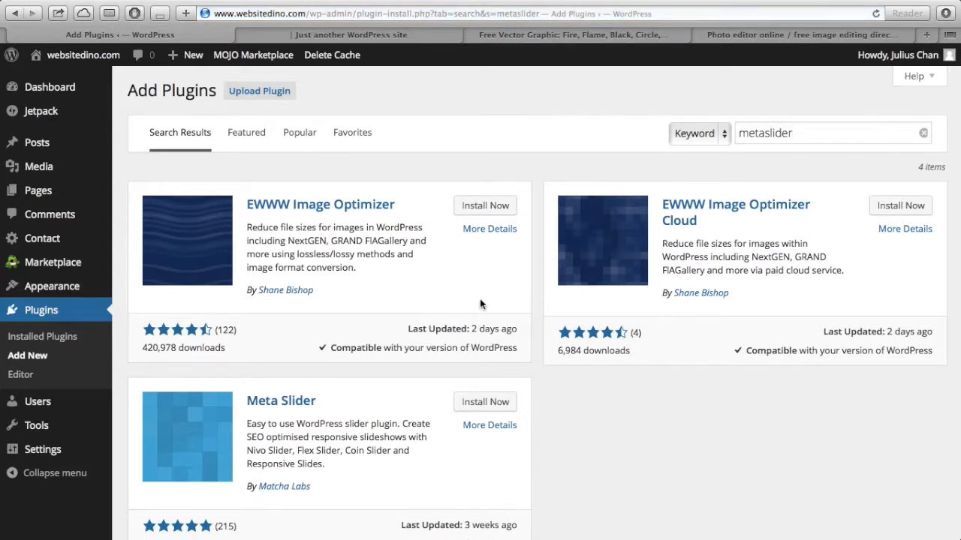
Install the Meta Slider plugin and activate it.
{"action": "scroll", "coordinate": [480, 298], "scroll_direction": "down", "scroll_amount": 1}
{"action": "left_click", "coordinate": [480, 384]}
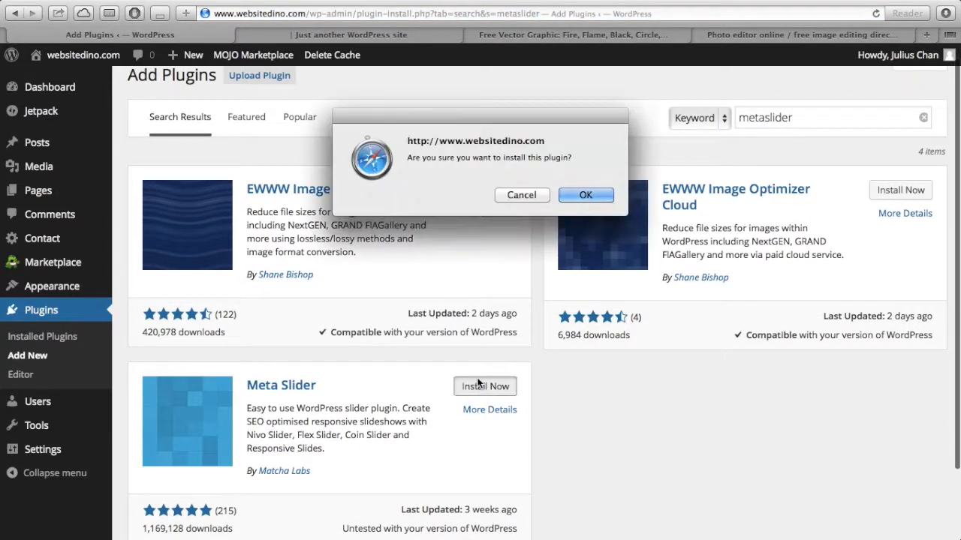
{"action": "left_click", "coordinate": [596, 196]}
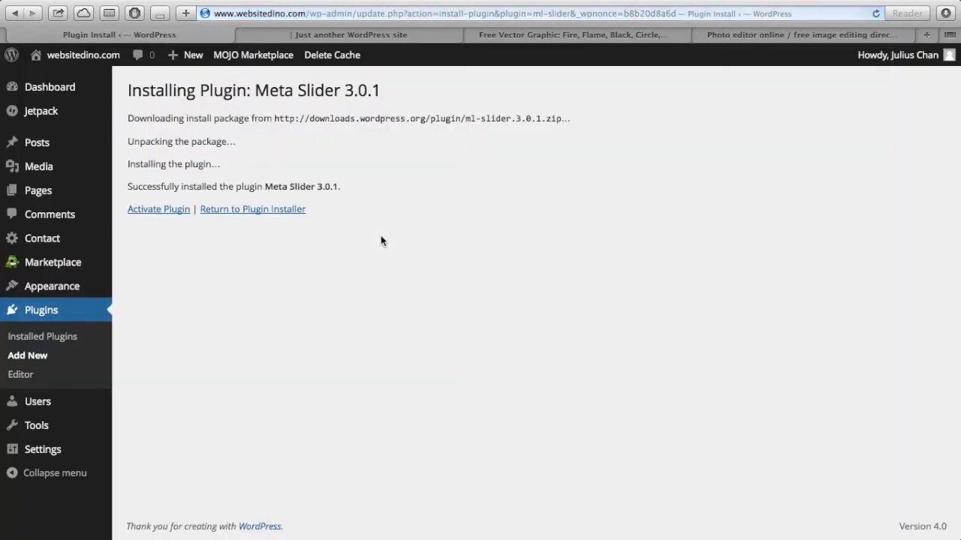
{"action": "left_click", "coordinate": [161, 215]}
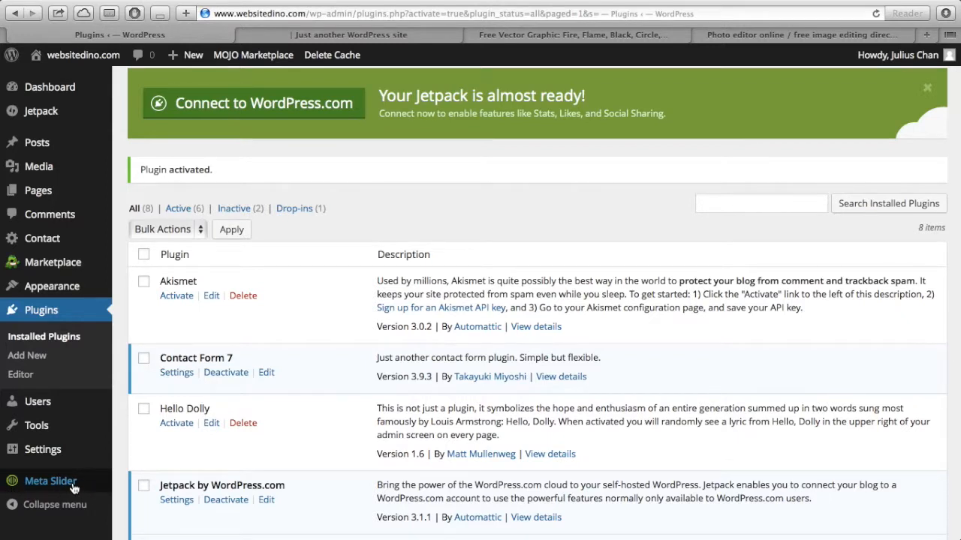
Open Meta Slider and rename the new slider as "Homepage slider".
{"action": "left_click", "coordinate": [74, 489]}
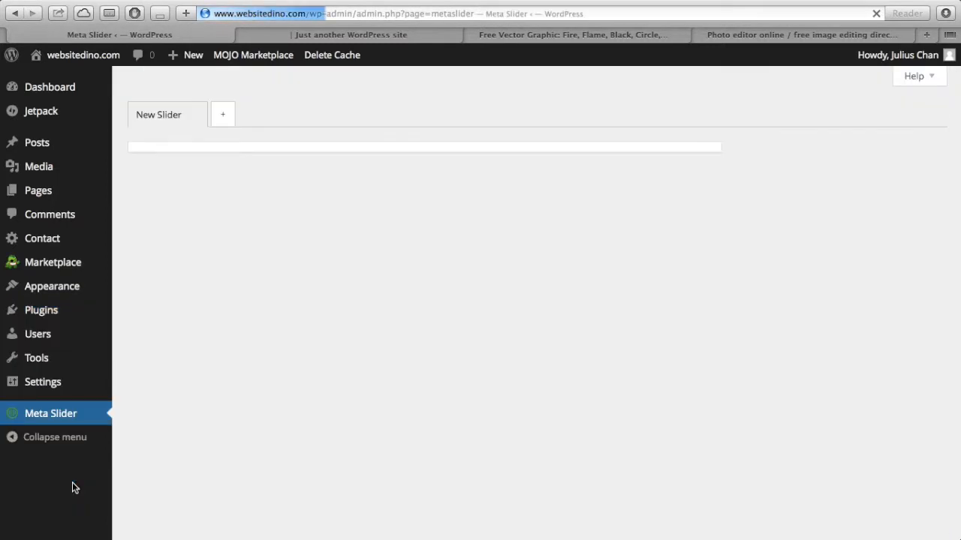
{"action": "triple_click", "coordinate": [177, 121]}
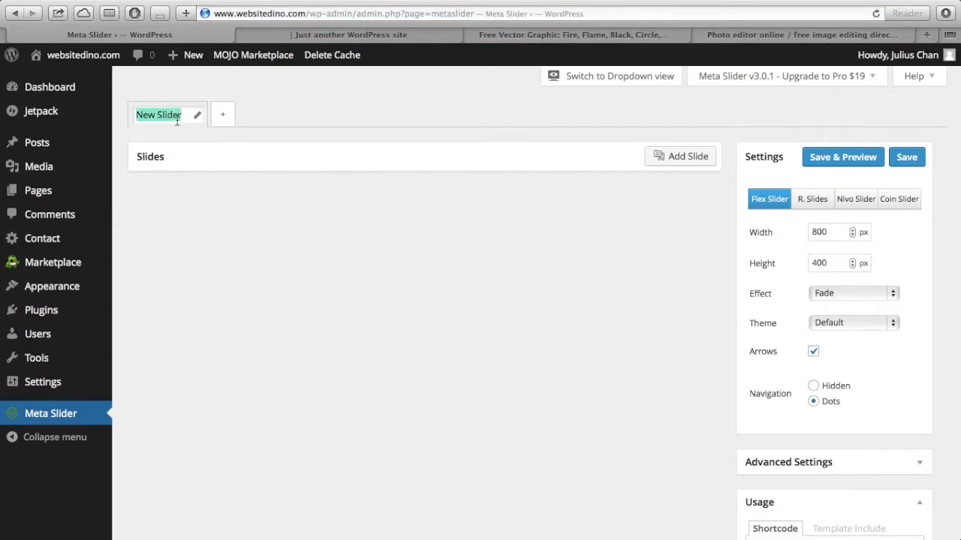
{"action": "left_click", "coordinate": [176, 192]}
{"action": "triple_click", "coordinate": [166, 112]}
{"action": "type", "text": "H"}
{"action": "type", "text": "omepage slider"}
{"action": "left_click", "coordinate": [300, 218]}
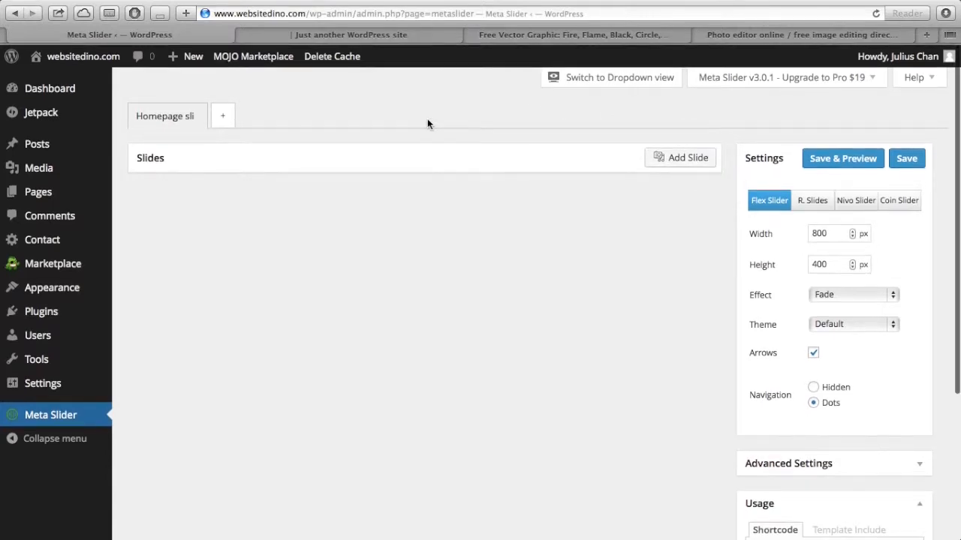
Start adding a slide and upload the image dino 2.jpg from the Pictures folder.
{"action": "left_click", "coordinate": [668, 169]}
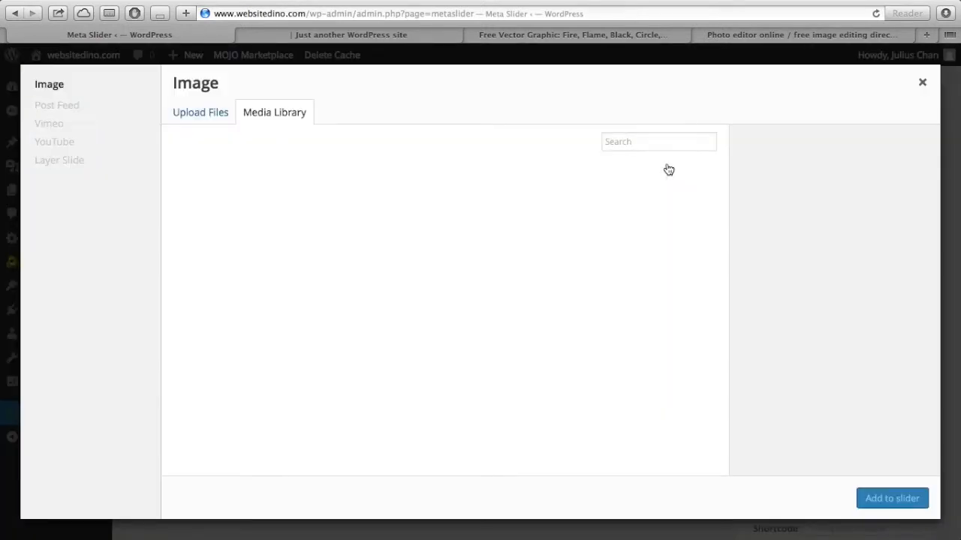
{"action": "left_click", "coordinate": [214, 115]}
{"action": "left_click", "coordinate": [275, 117]}
{"action": "left_click", "coordinate": [211, 117]}
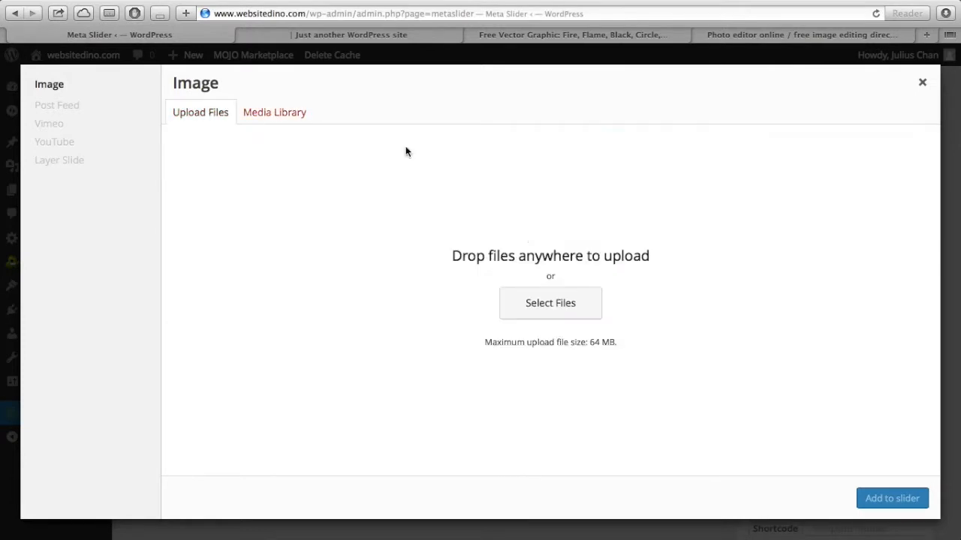
{"action": "left_click", "coordinate": [538, 300]}
{"action": "left_click", "coordinate": [329, 150]}
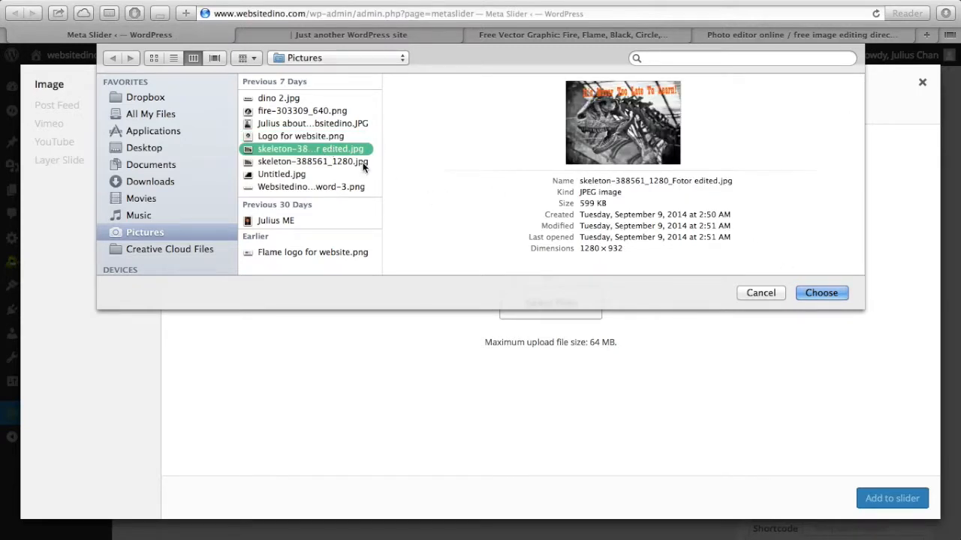
{"action": "left_click", "coordinate": [285, 134]}
{"action": "key", "text": "Down"}
{"action": "key", "text": "Down"}
{"action": "key", "text": "Up"}
{"action": "key", "text": "Up"}
{"action": "key", "text": "Up"}
{"action": "key", "text": "Up"}
{"action": "key", "text": "Up"}
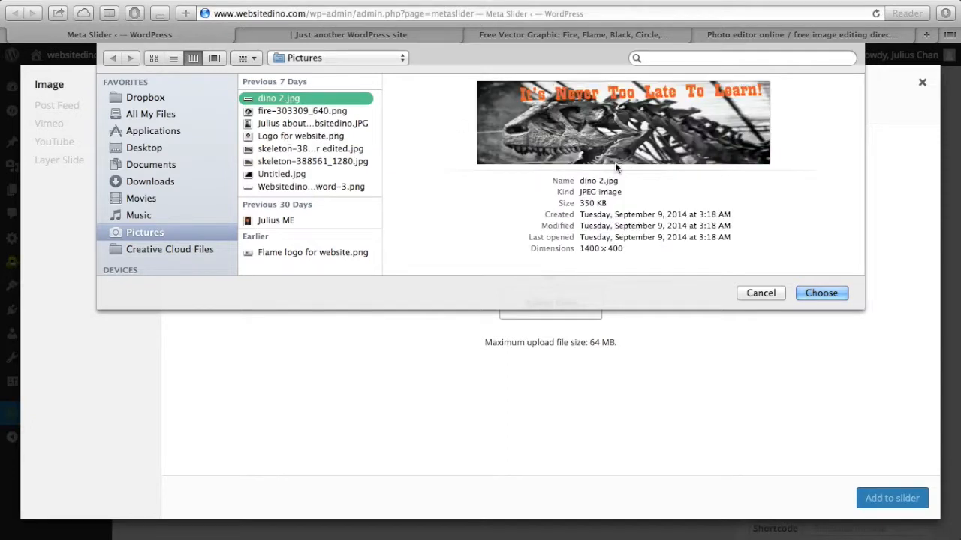
{"action": "left_click", "coordinate": [810, 292]}
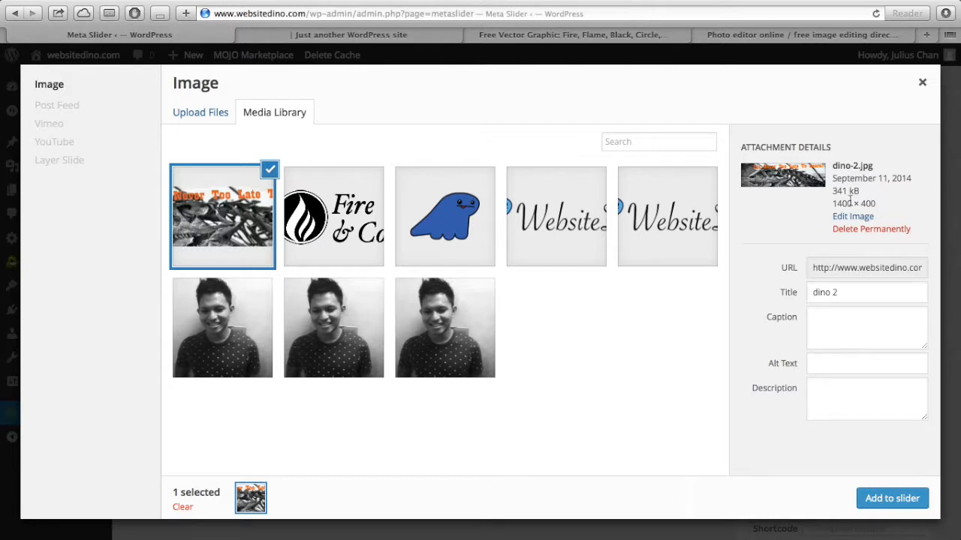
Check the uploaded image's dimensions and add the image to the slider.
{"action": "left_click_drag", "start_coordinate": [832, 205], "coordinate": [883, 202]}
{"action": "left_click", "coordinate": [882, 202]}
{"action": "double_click", "coordinate": [865, 203]}
{"action": "left_click", "coordinate": [873, 497]}
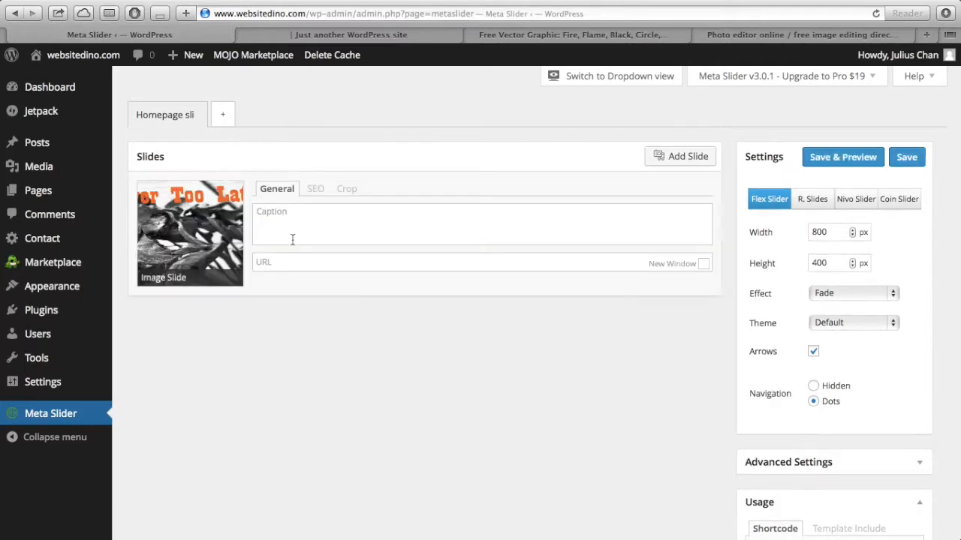
Look through the image slide's caption, SEO and crop settings.
{"action": "left_click", "coordinate": [285, 220]}
{"action": "left_click", "coordinate": [316, 195]}
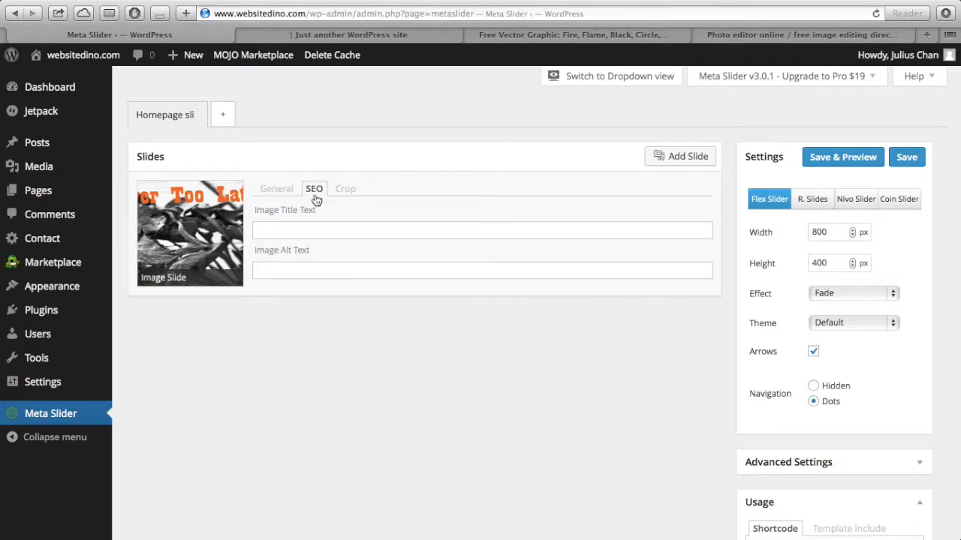
{"action": "left_click", "coordinate": [346, 195]}
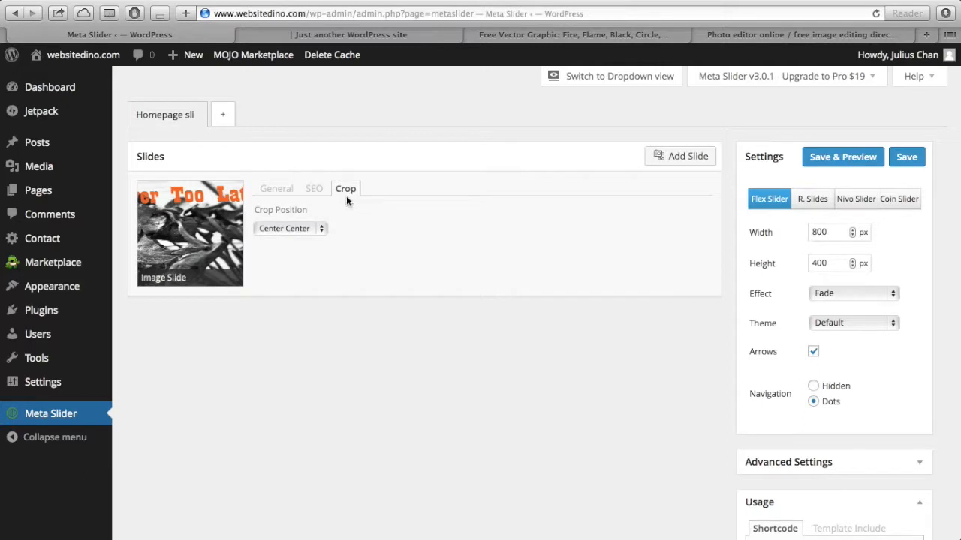
{"action": "scroll", "coordinate": [386, 328], "scroll_direction": "down", "scroll_amount": 1}
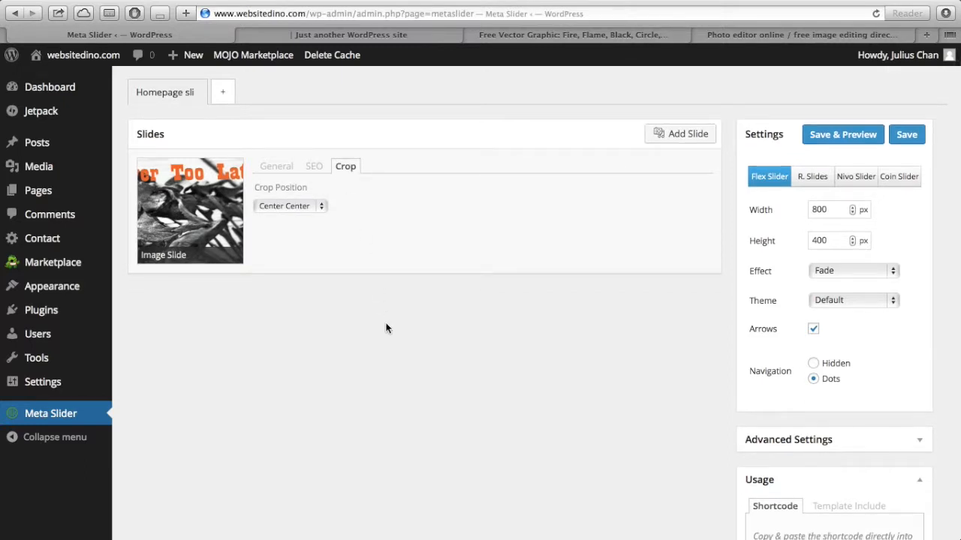
{"action": "scroll", "coordinate": [386, 328], "scroll_direction": "up", "scroll_amount": 1}
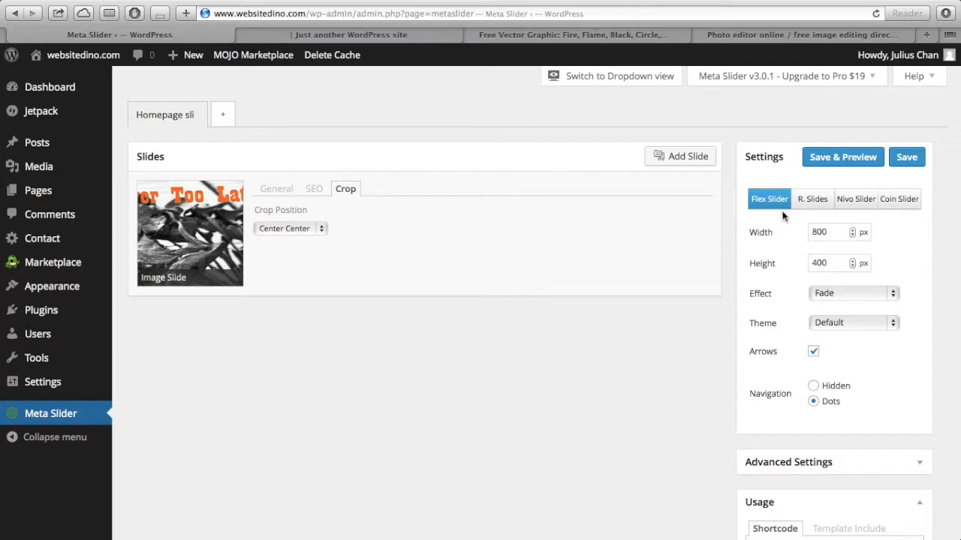
Set the slider's width to 1400 px and check its height against the image.
{"action": "scroll", "coordinate": [786, 277], "scroll_direction": "down", "scroll_amount": 1}
{"action": "double_click", "coordinate": [830, 223]}
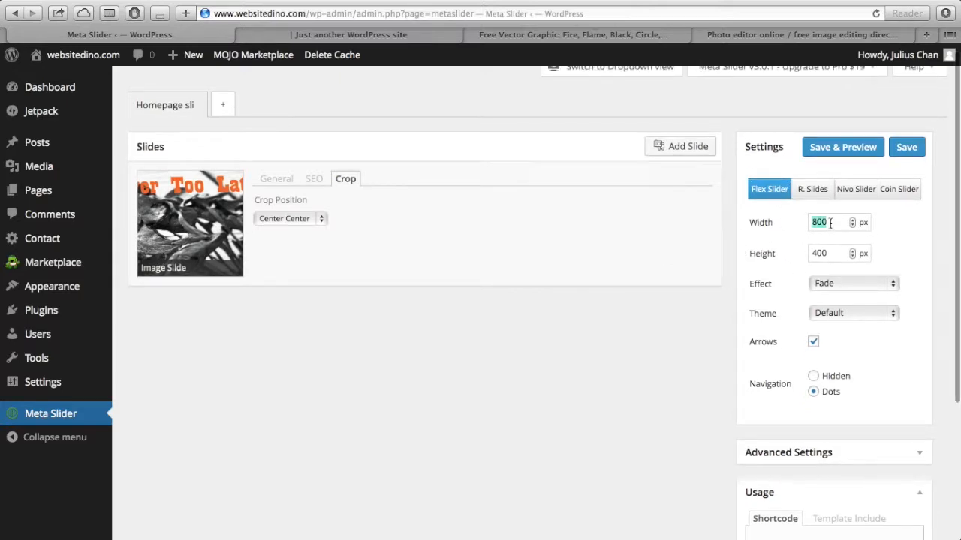
{"action": "type", "text": "14"}
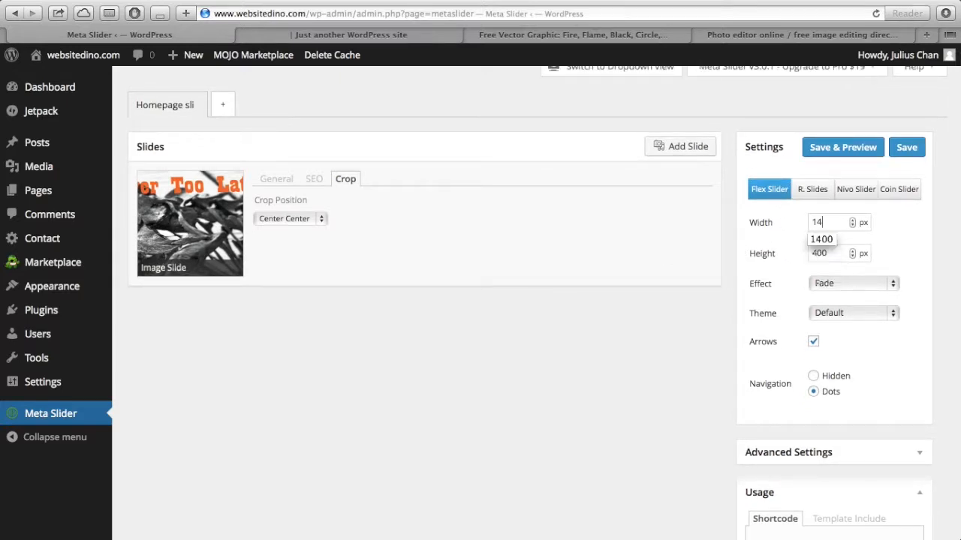
{"action": "type", "text": "00"}
{"action": "double_click", "coordinate": [830, 254]}
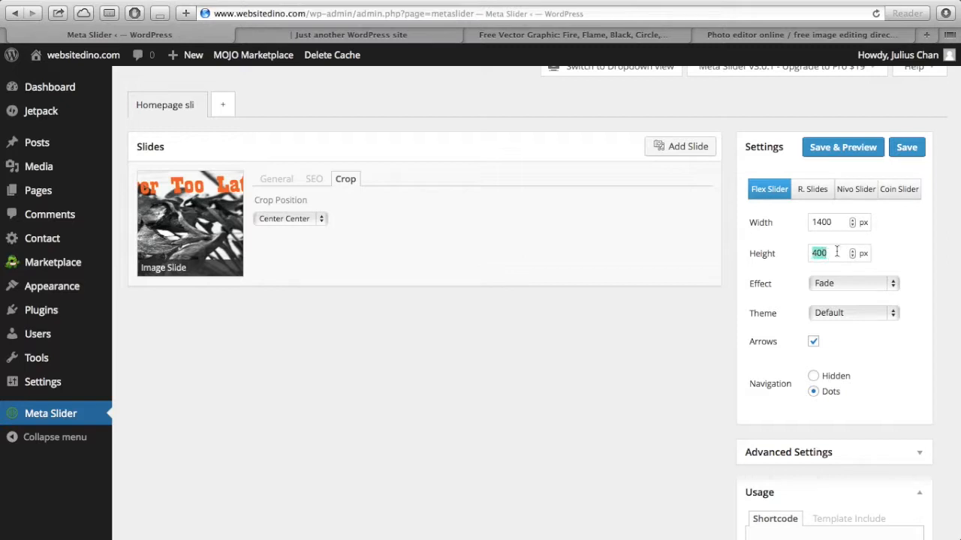
{"action": "left_click", "coordinate": [892, 250]}
{"action": "scroll", "coordinate": [893, 250], "scroll_direction": "down", "scroll_amount": 1}
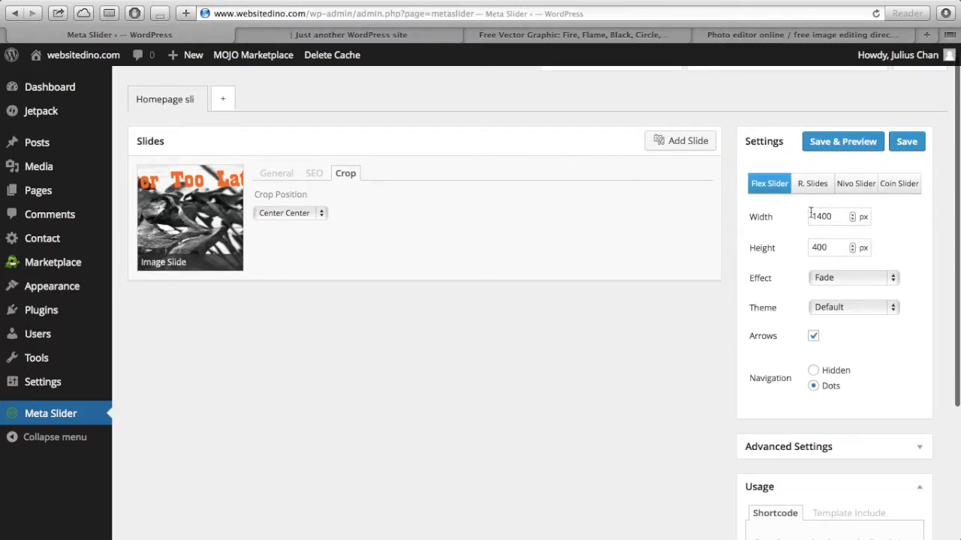
{"action": "scroll", "coordinate": [891, 271], "scroll_direction": "up", "scroll_amount": 1}
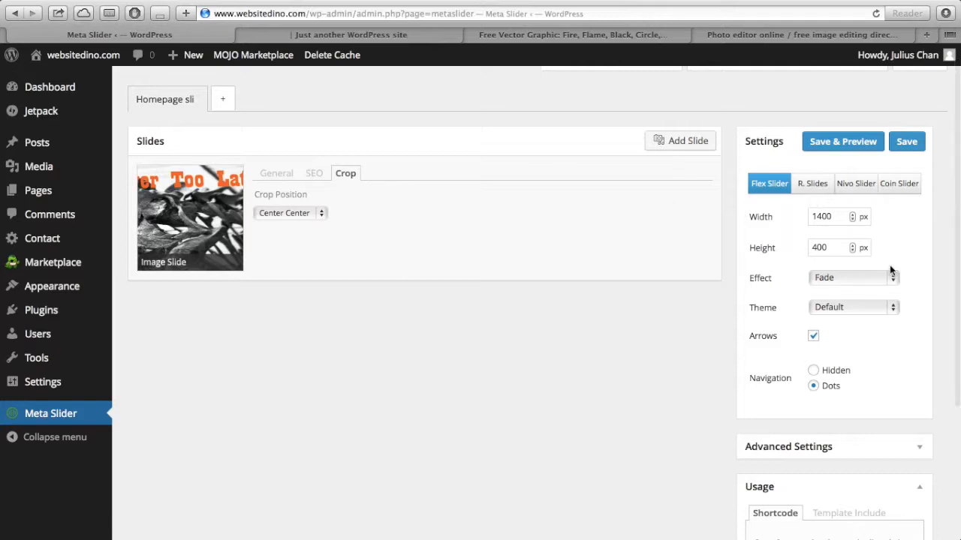
{"action": "scroll", "coordinate": [890, 270], "scroll_direction": "up", "scroll_amount": 1}
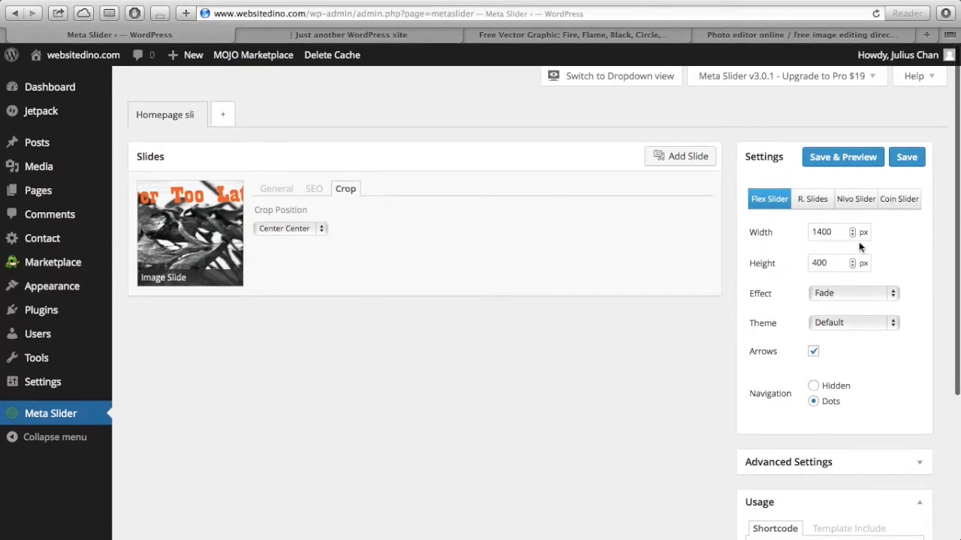
Examine the transition effects available for the Flex Slider.
{"action": "scroll", "coordinate": [887, 284], "scroll_direction": "down", "scroll_amount": 3}
{"action": "left_click", "coordinate": [880, 277]}
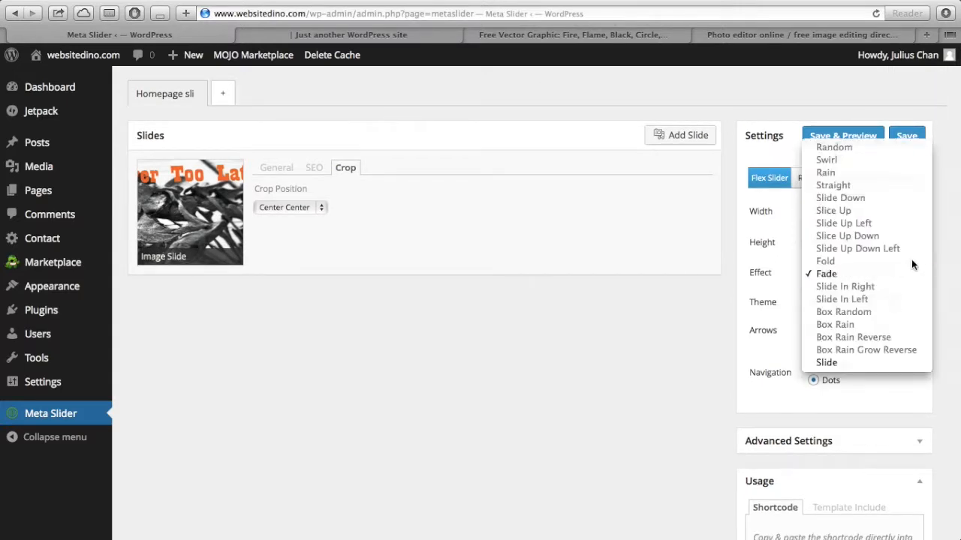
{"action": "left_click", "coordinate": [947, 266]}
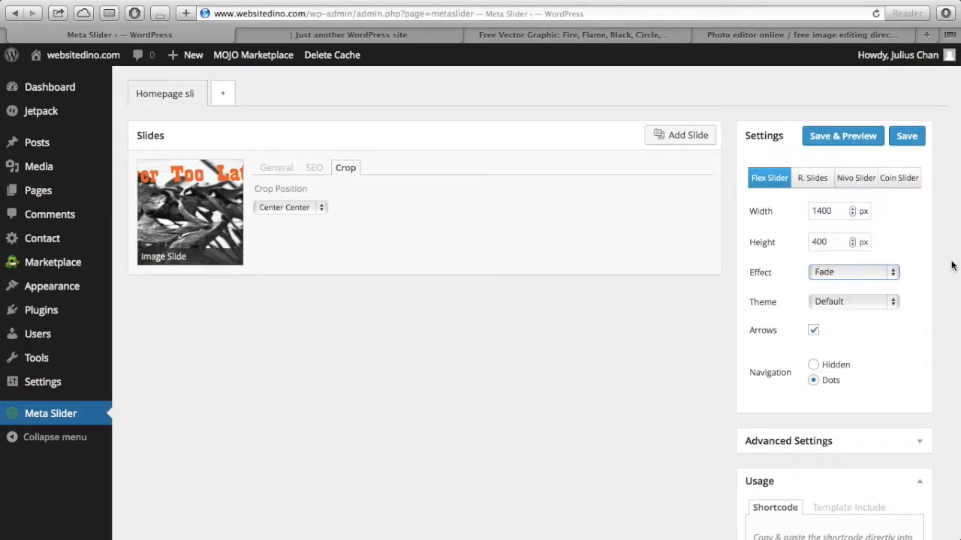
{"action": "left_click", "coordinate": [875, 273]}
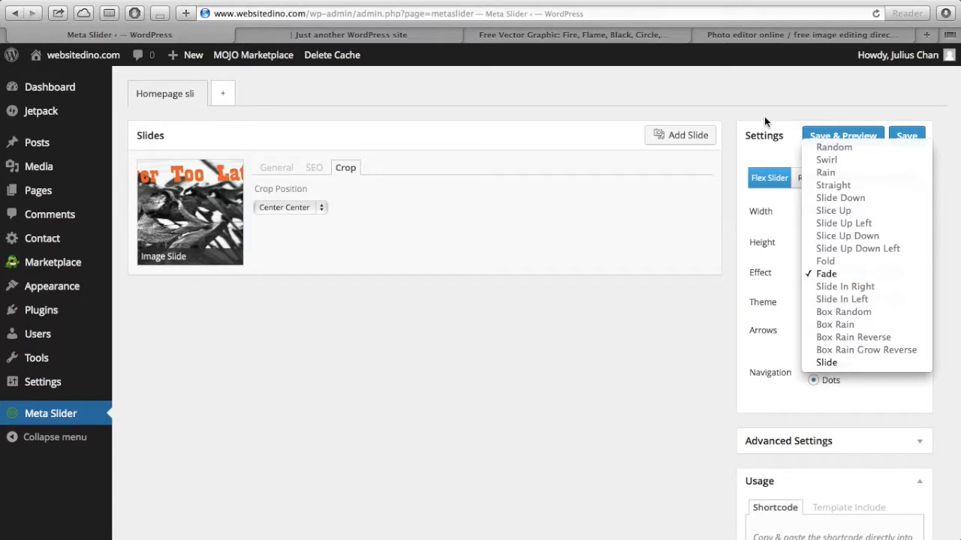
{"action": "left_click", "coordinate": [764, 116]}
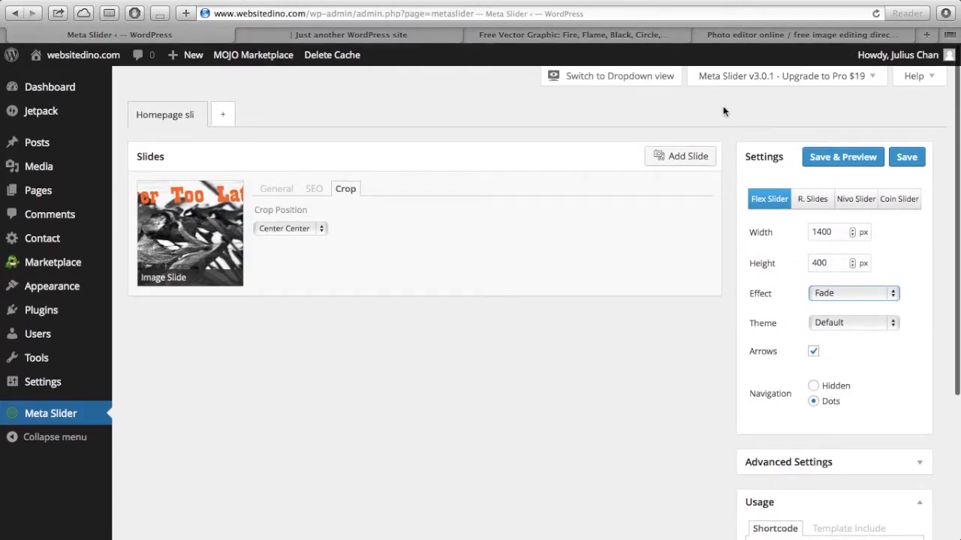
{"action": "left_click", "coordinate": [886, 294]}
{"action": "left_click", "coordinate": [760, 321]}
{"action": "scroll", "coordinate": [760, 323], "scroll_direction": "down", "scroll_amount": 1}
{"action": "scroll", "coordinate": [759, 322], "scroll_direction": "up", "scroll_amount": 1}
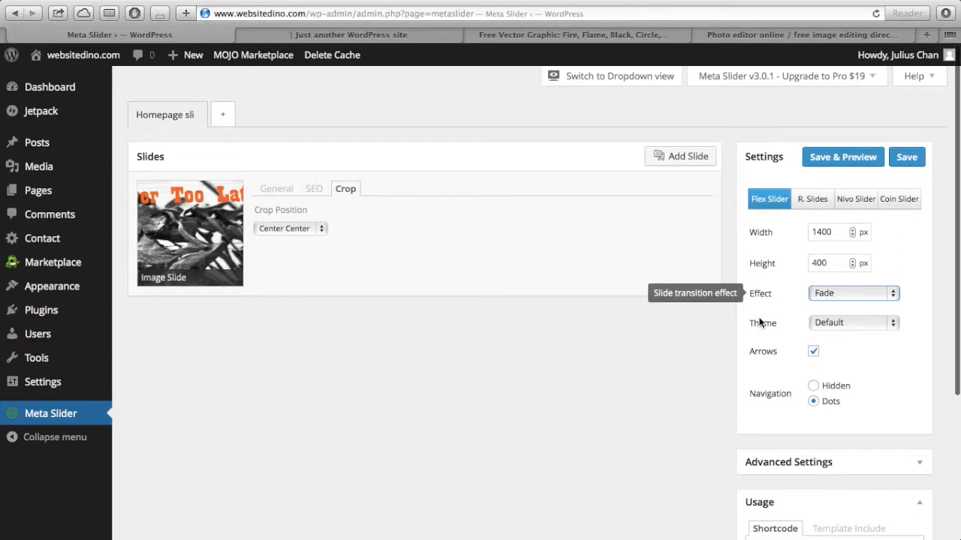
Examine the themes available for the slider.
{"action": "left_click", "coordinate": [824, 324]}
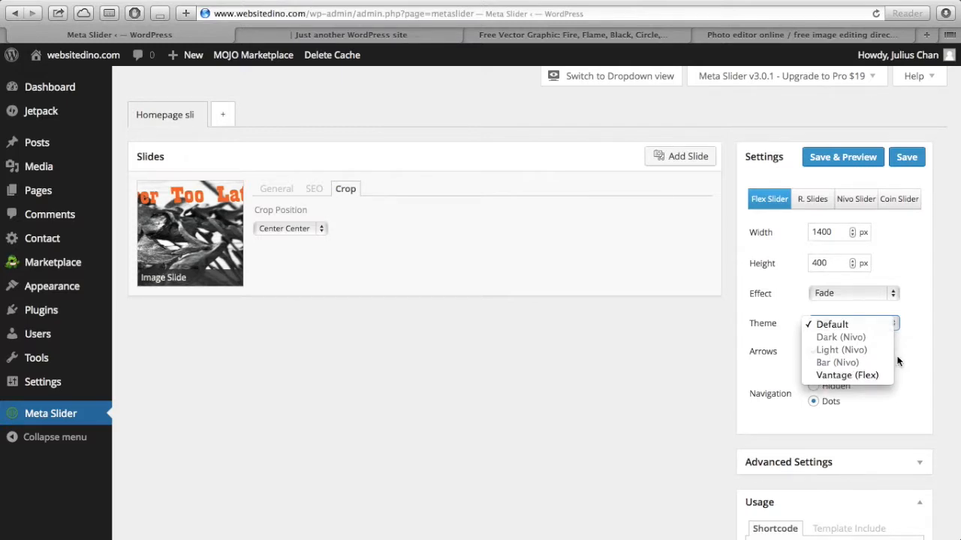
{"action": "left_click", "coordinate": [855, 328]}
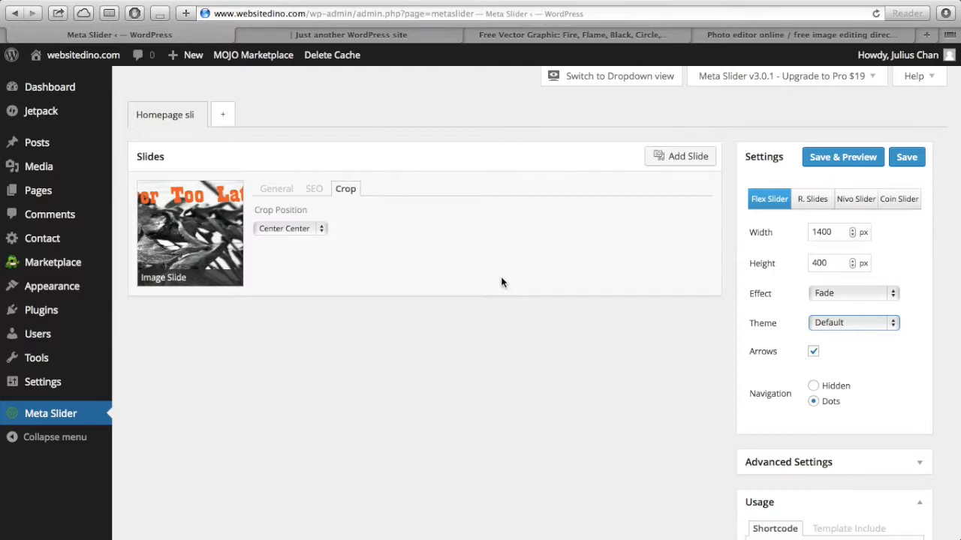
{"action": "left_click", "coordinate": [868, 329]}
{"action": "left_click", "coordinate": [917, 355]}
Expand the slider's advanced settings and look through the playback, timing, direction and developer options.
{"action": "scroll", "coordinate": [917, 354], "scroll_direction": "down", "scroll_amount": 2}
{"action": "left_click", "coordinate": [882, 415]}
{"action": "scroll", "coordinate": [920, 333], "scroll_direction": "down", "scroll_amount": 4}
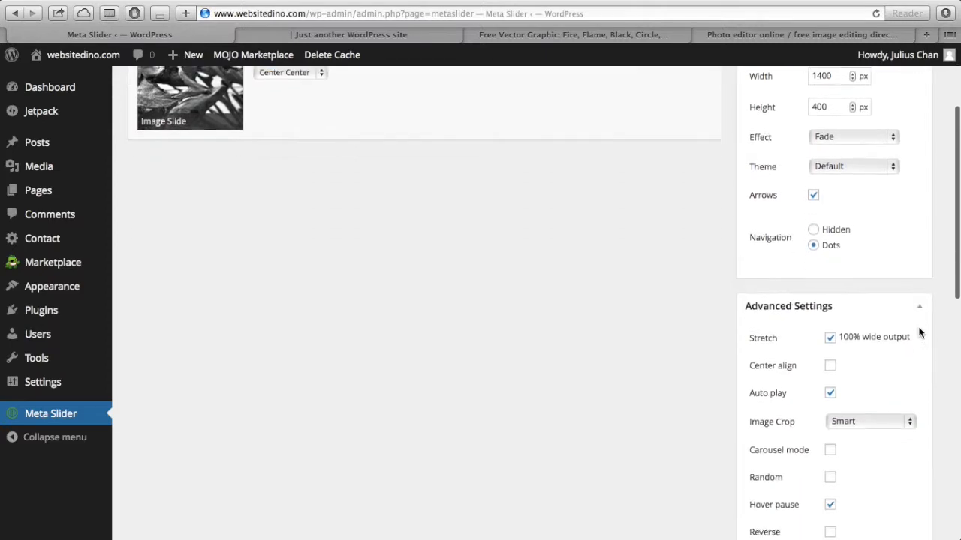
{"action": "scroll", "coordinate": [919, 332], "scroll_direction": "down", "scroll_amount": 4}
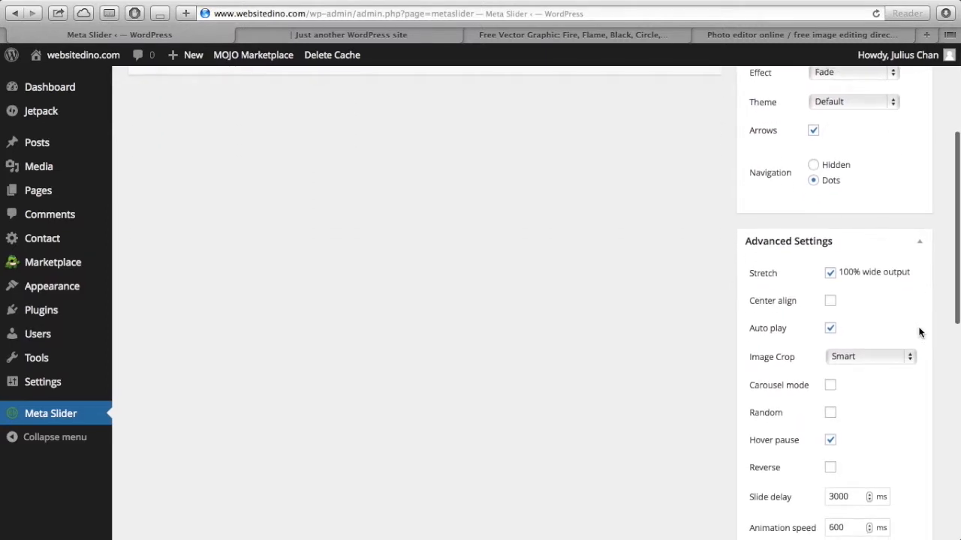
{"action": "scroll", "coordinate": [920, 333], "scroll_direction": "down", "scroll_amount": 3}
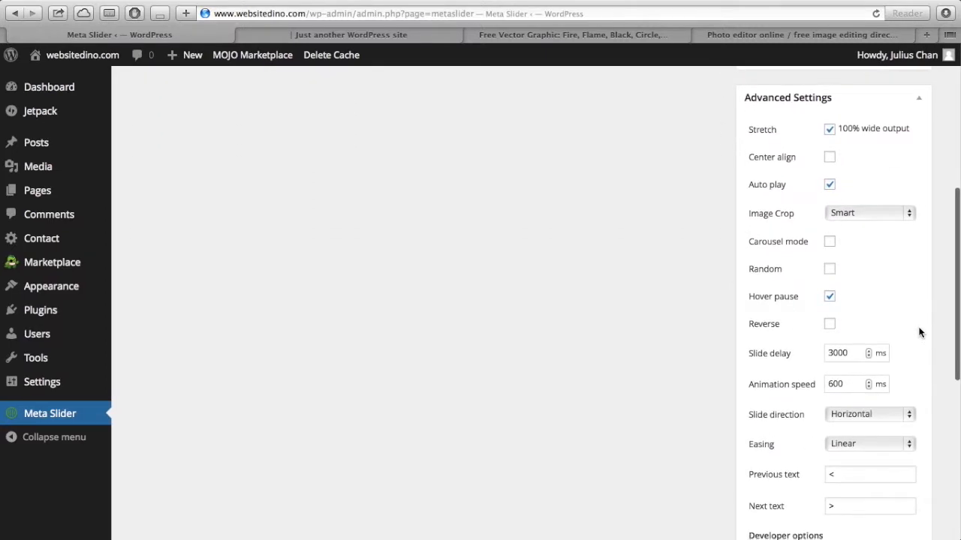
{"action": "scroll", "coordinate": [919, 332], "scroll_direction": "up", "scroll_amount": 1}
{"action": "scroll", "coordinate": [920, 332], "scroll_direction": "down", "scroll_amount": 5}
{"action": "scroll", "coordinate": [920, 333], "scroll_direction": "up", "scroll_amount": 5}
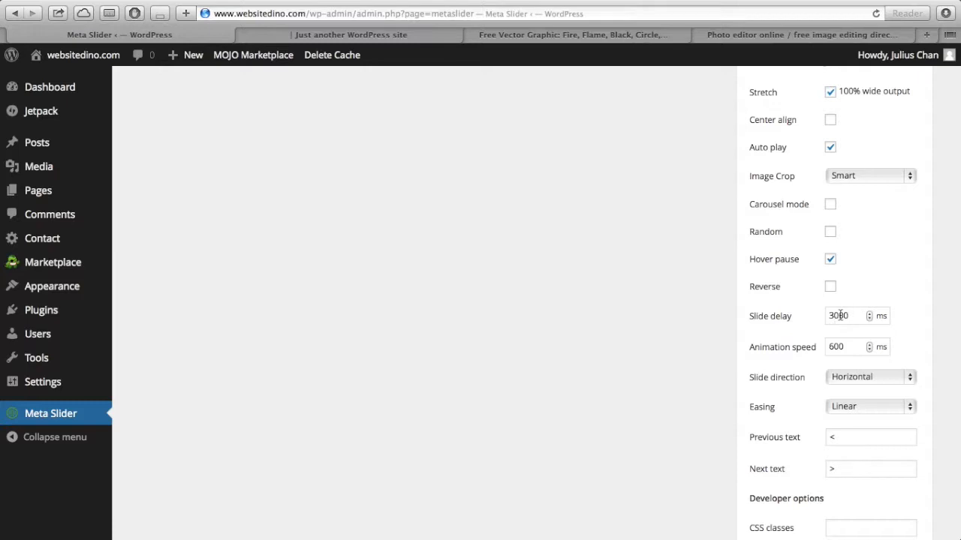
{"action": "scroll", "coordinate": [851, 316], "scroll_direction": "down", "scroll_amount": 5}
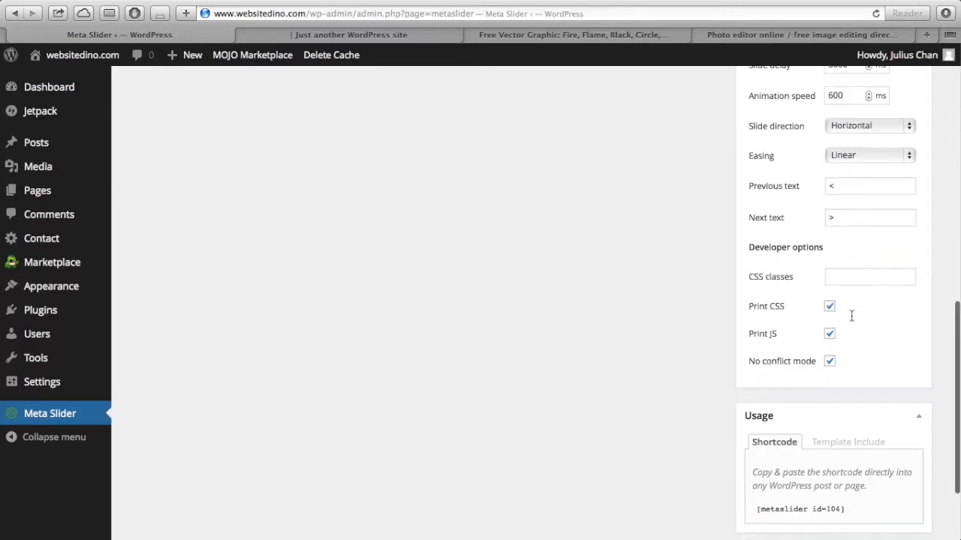
{"action": "scroll", "coordinate": [851, 321], "scroll_direction": "up", "scroll_amount": 5}
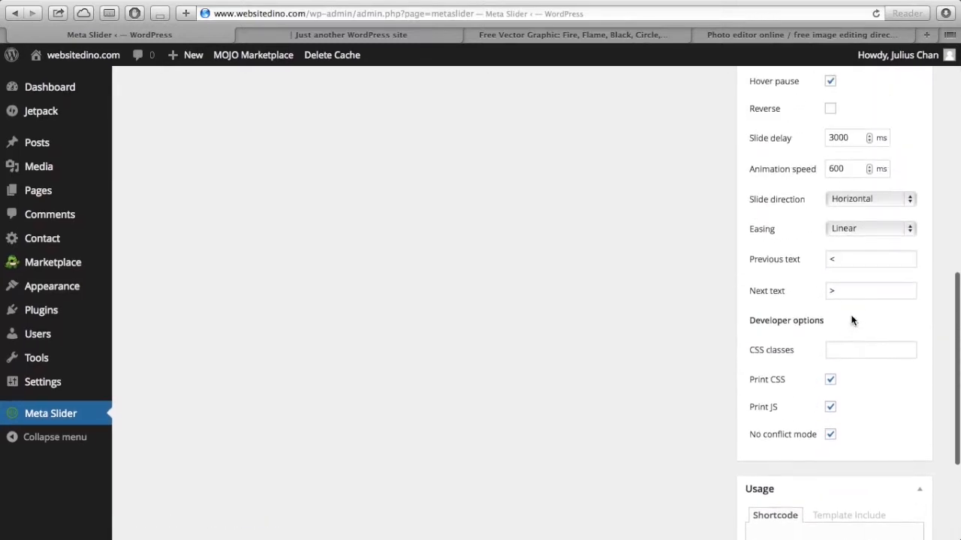
{"action": "scroll", "coordinate": [851, 316], "scroll_direction": "up", "scroll_amount": 3}
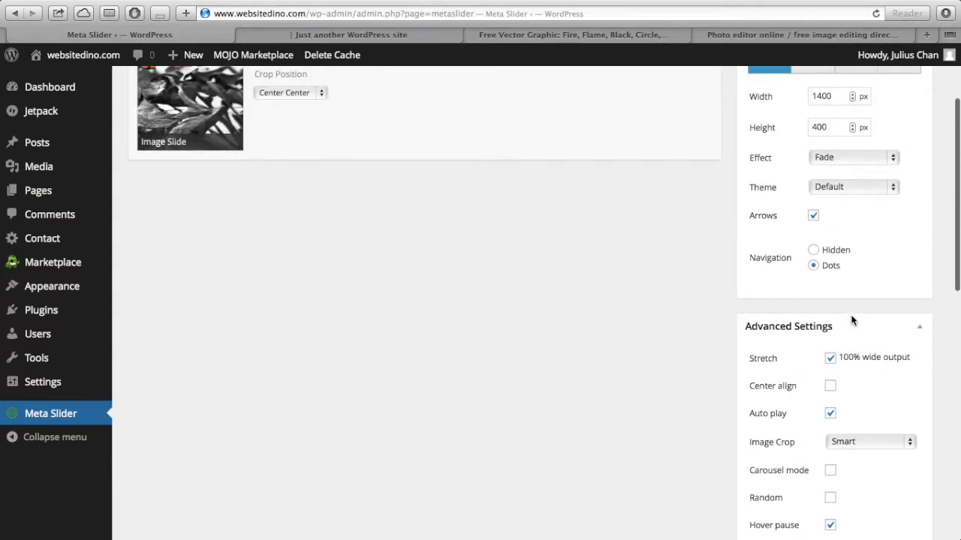
Turn off the 100% wide output stretch for the homepage slider and save the slider.
{"action": "scroll", "coordinate": [832, 365], "scroll_direction": "up", "scroll_amount": 1}
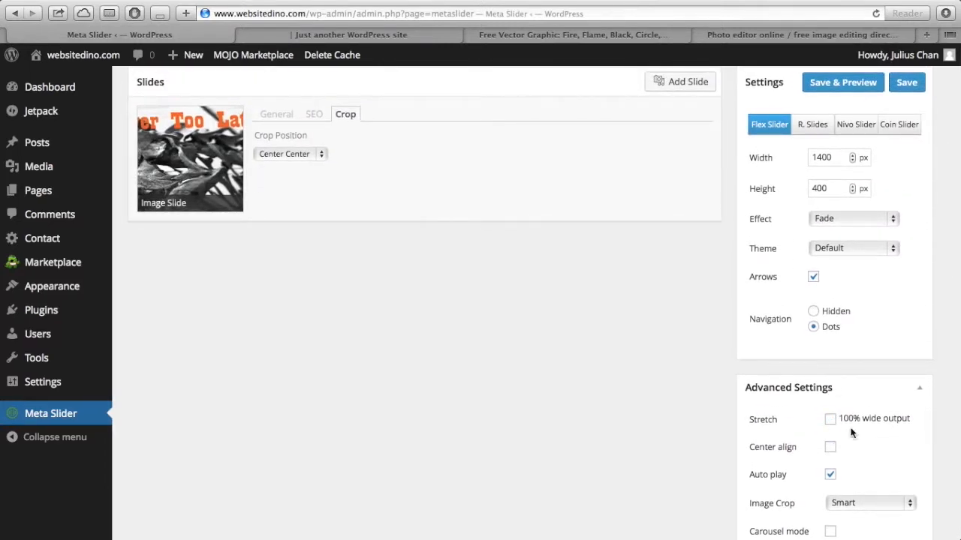
{"action": "mouse_move", "coordinate": [909, 419]}
{"action": "left_mouse_down"}
{"action": "mouse_move", "coordinate": [824, 416]}
{"action": "mouse_move", "coordinate": [910, 419]}
{"action": "left_mouse_up"}
{"action": "scroll", "coordinate": [941, 420], "scroll_direction": "up", "scroll_amount": 2}
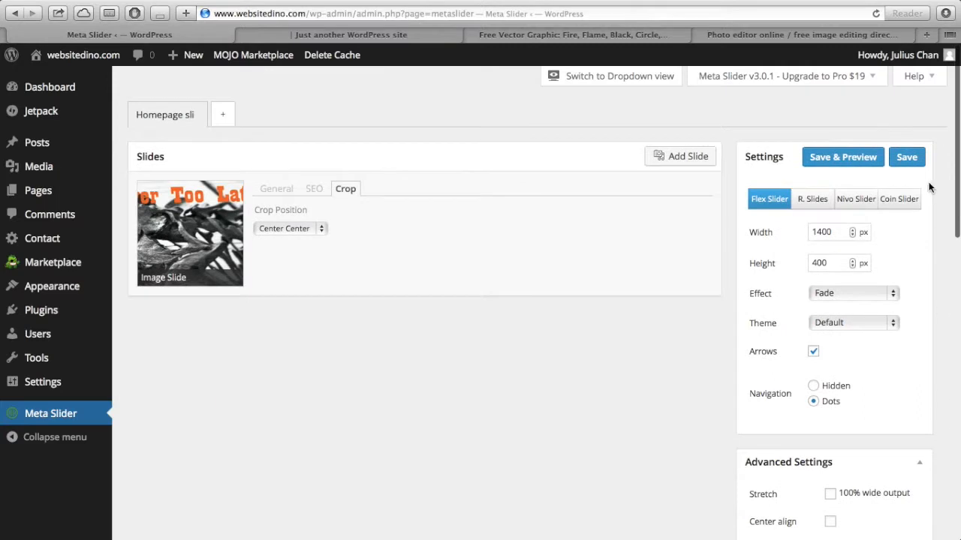
{"action": "left_click", "coordinate": [914, 164]}
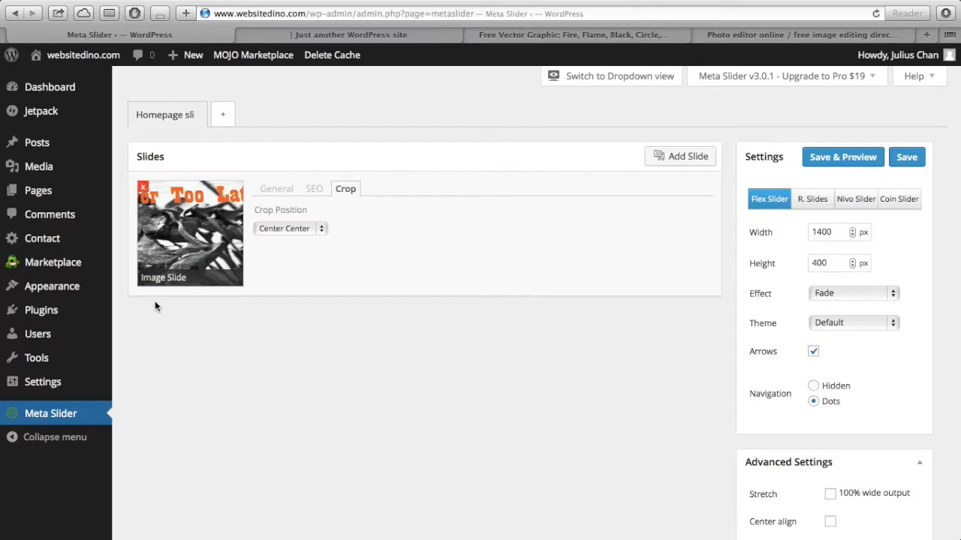
In the Vantage theme's Home settings, assign "Slider: Homepage slider" as the home page slider, turn off Stretch, and save the settings.
{"action": "mouse_move", "coordinate": [101, 367]}
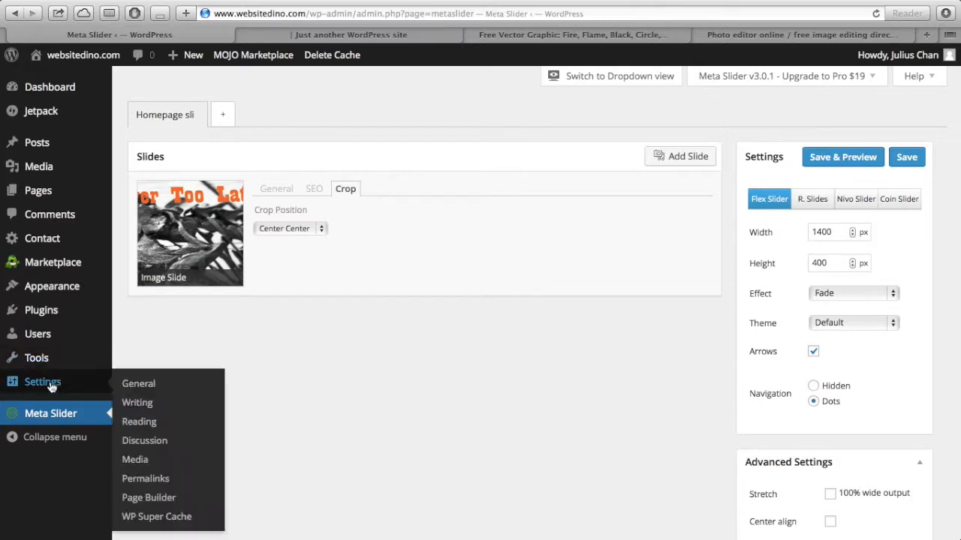
{"action": "mouse_move", "coordinate": [67, 289]}
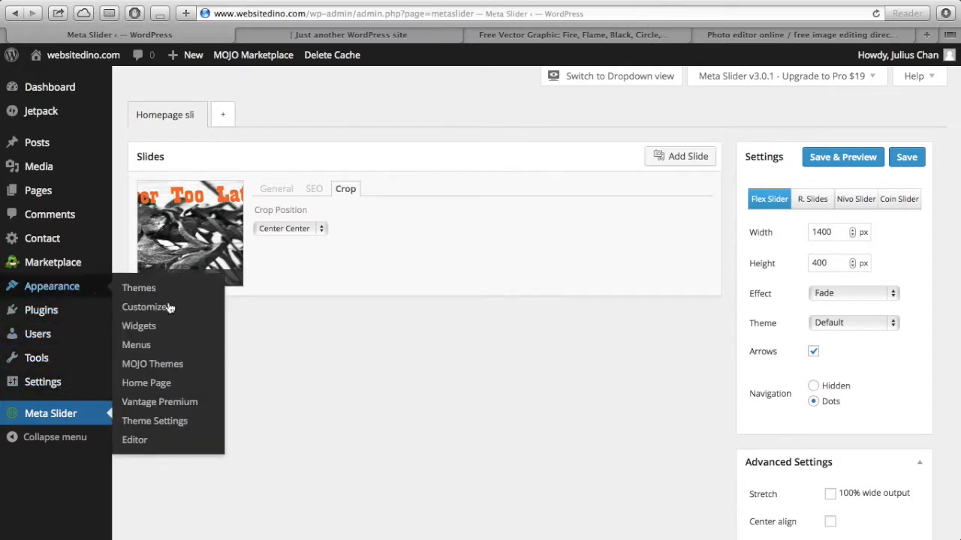
{"action": "left_click", "coordinate": [169, 429]}
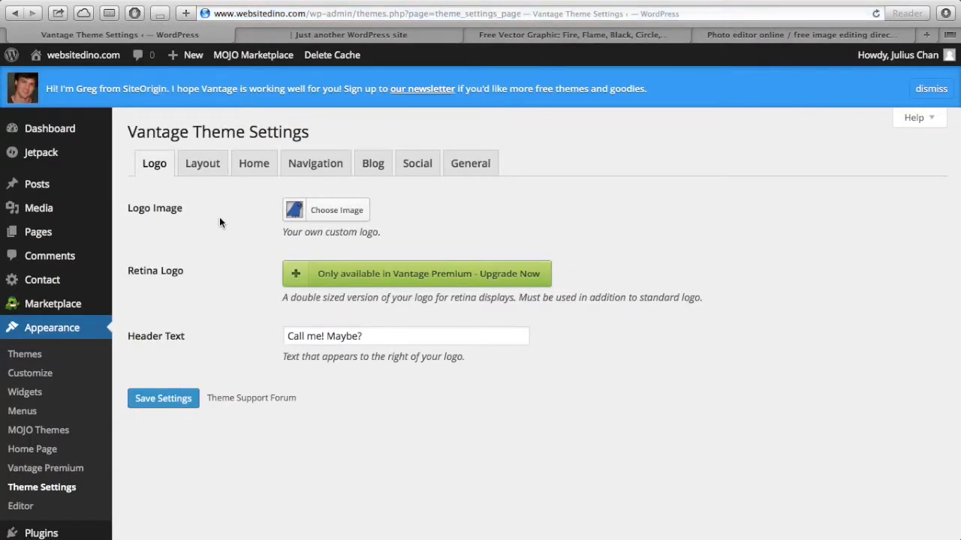
{"action": "left_click", "coordinate": [235, 171]}
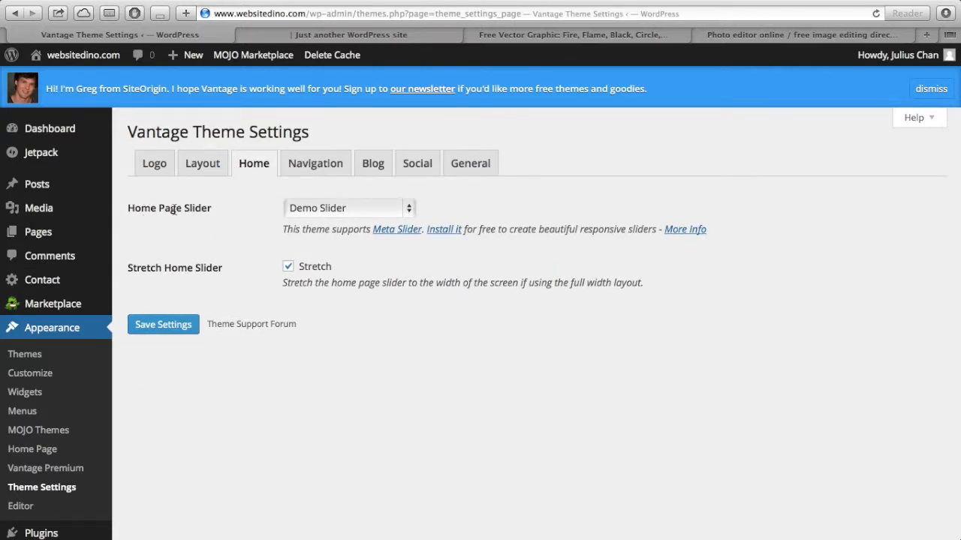
{"action": "left_click", "coordinate": [313, 214]}
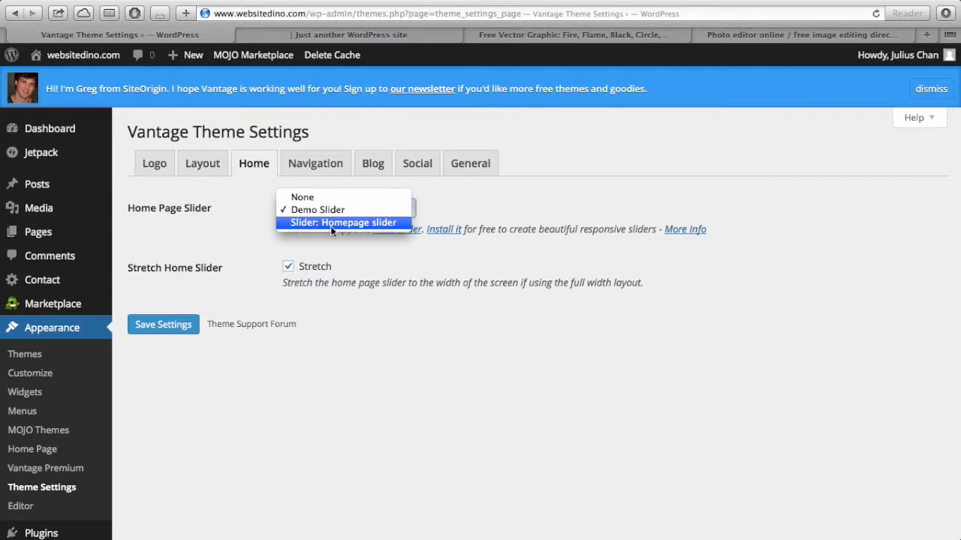
{"action": "left_click", "coordinate": [330, 223]}
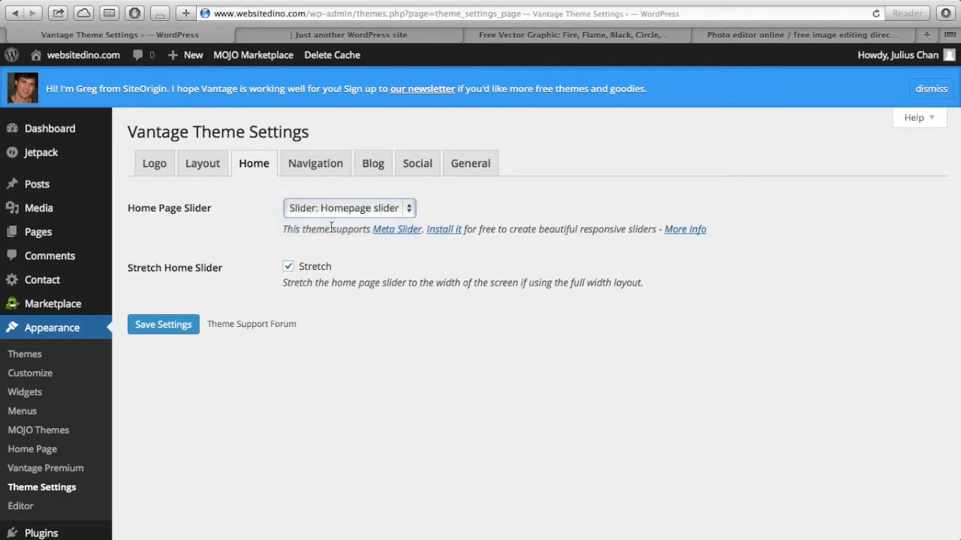
{"action": "left_click", "coordinate": [289, 268]}
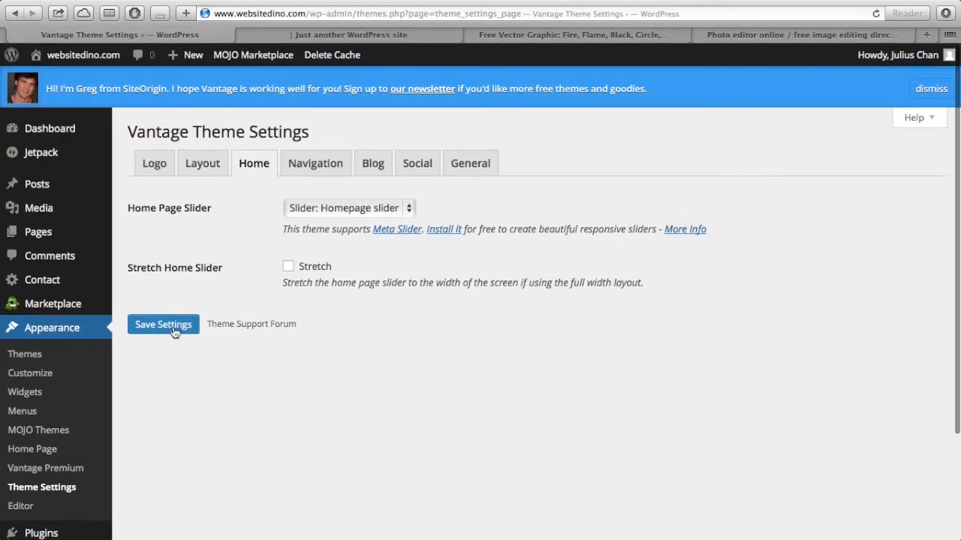
{"action": "left_click", "coordinate": [174, 331]}
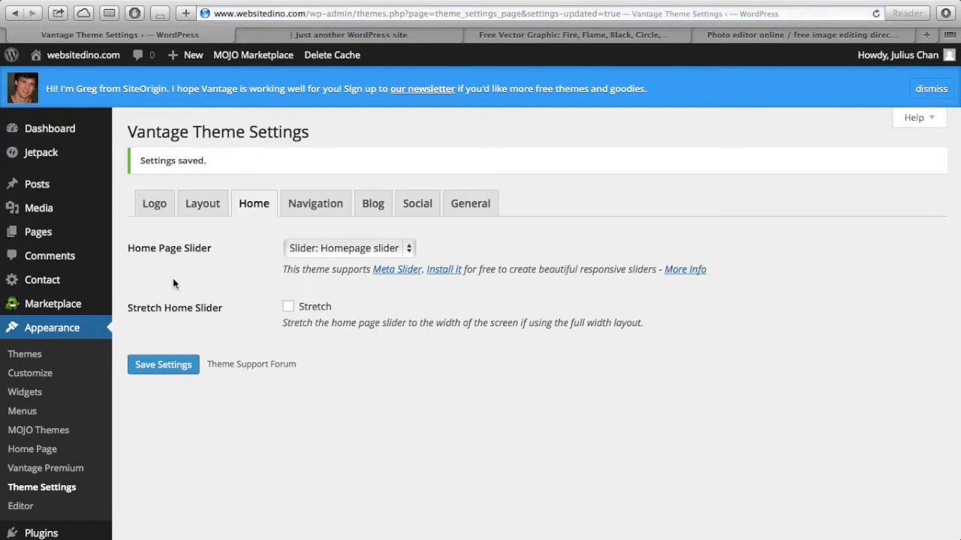
Reload the live homepage and check how the dinosaur banner slider and its arrows look above the page content.
{"action": "left_click", "coordinate": [279, 36]}
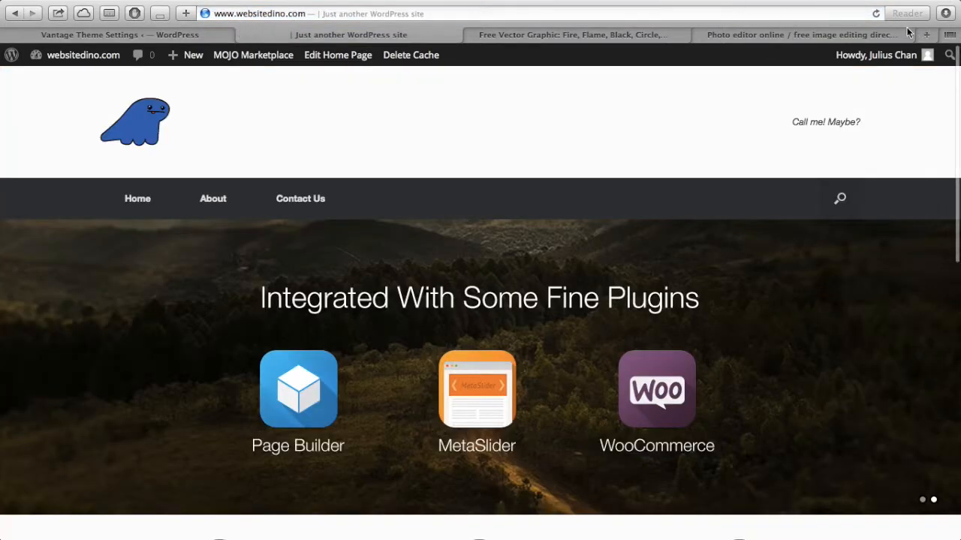
{"action": "left_click", "coordinate": [876, 14]}
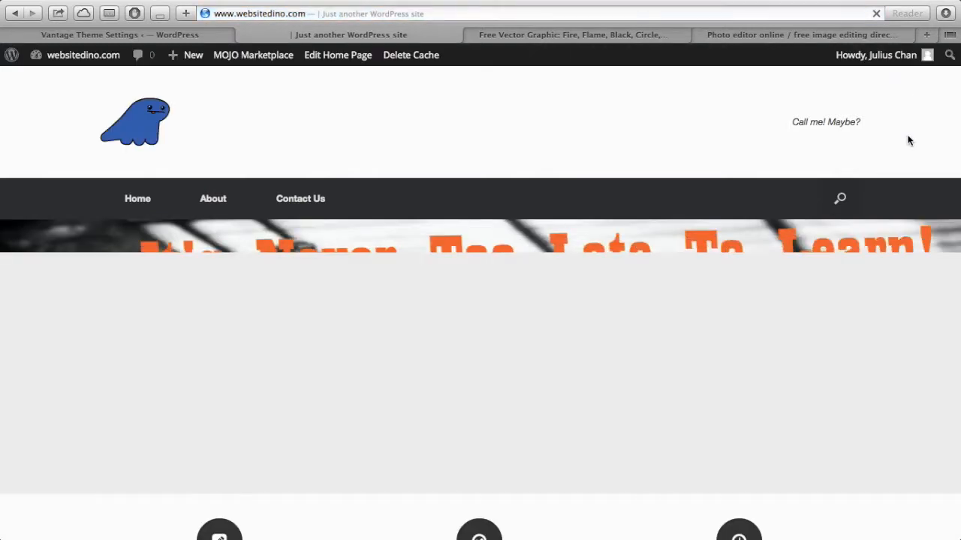
{"action": "scroll", "coordinate": [908, 140], "scroll_direction": "down", "scroll_amount": 2}
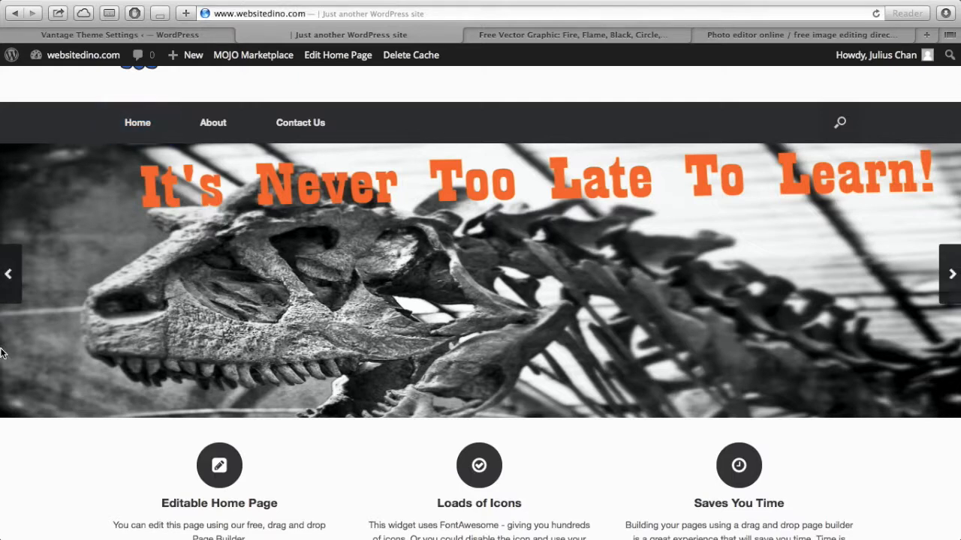
{"action": "scroll", "coordinate": [339, 365], "scroll_direction": "up", "scroll_amount": 3}
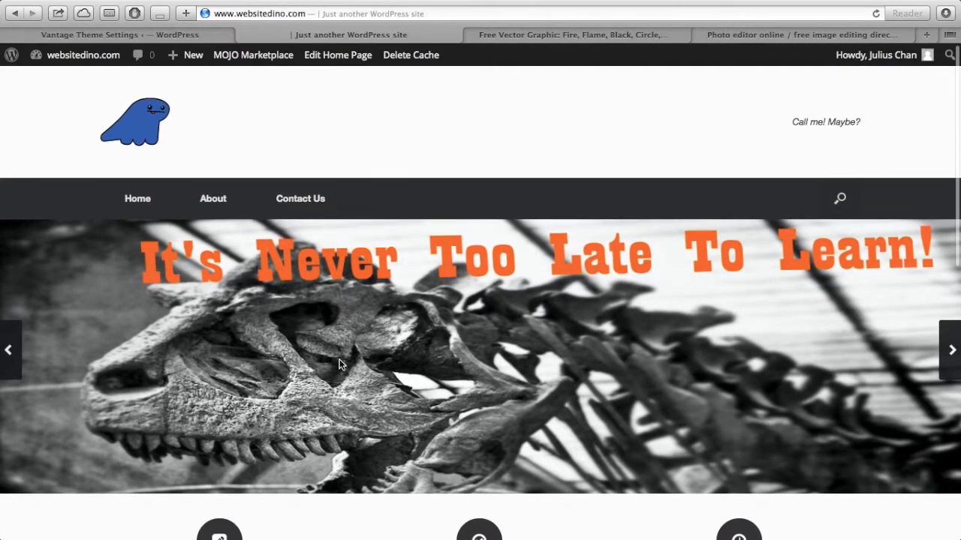
{"action": "scroll", "coordinate": [339, 365], "scroll_direction": "down", "scroll_amount": 5}
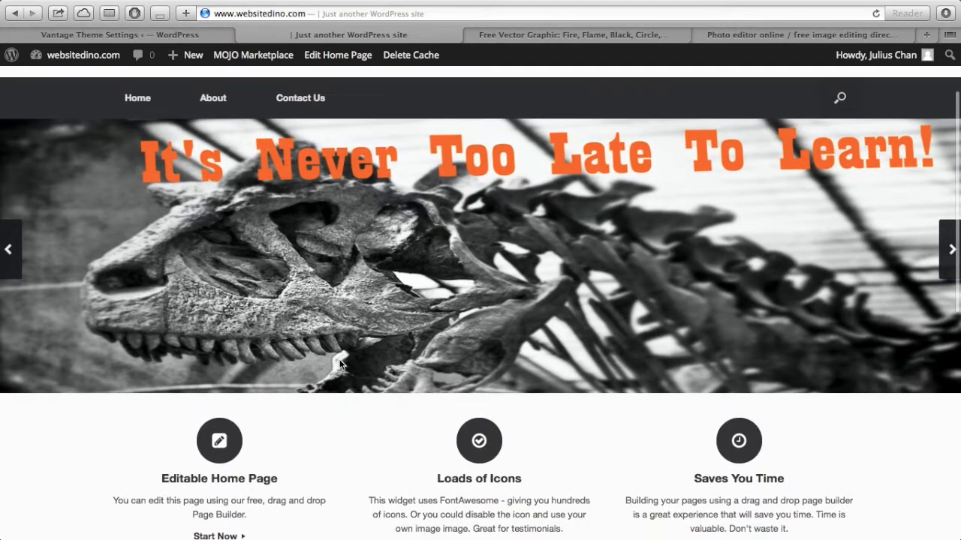
{"action": "scroll", "coordinate": [339, 365], "scroll_direction": "down", "scroll_amount": 2}
{"action": "scroll", "coordinate": [339, 365], "scroll_direction": "up", "scroll_amount": 6}
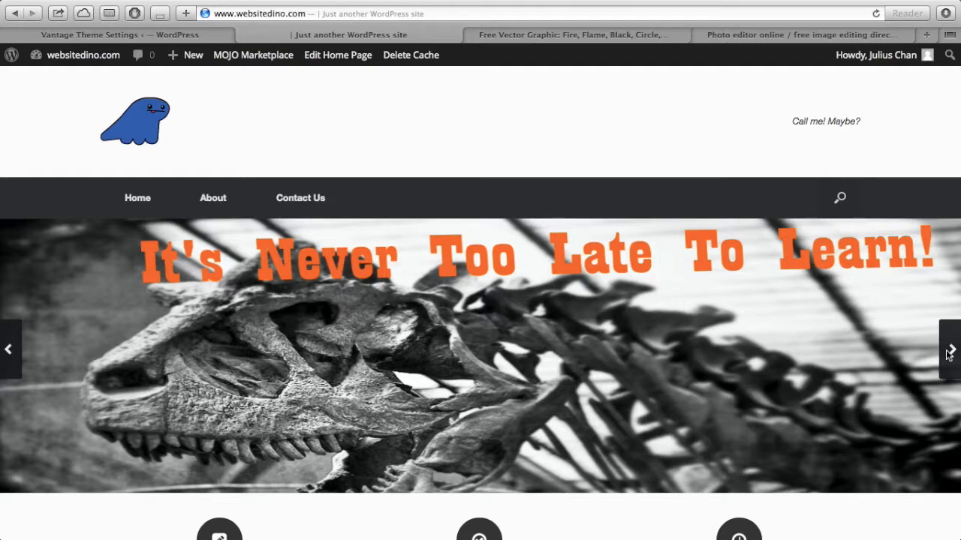
{"action": "scroll", "coordinate": [948, 354], "scroll_direction": "down", "scroll_amount": 1}
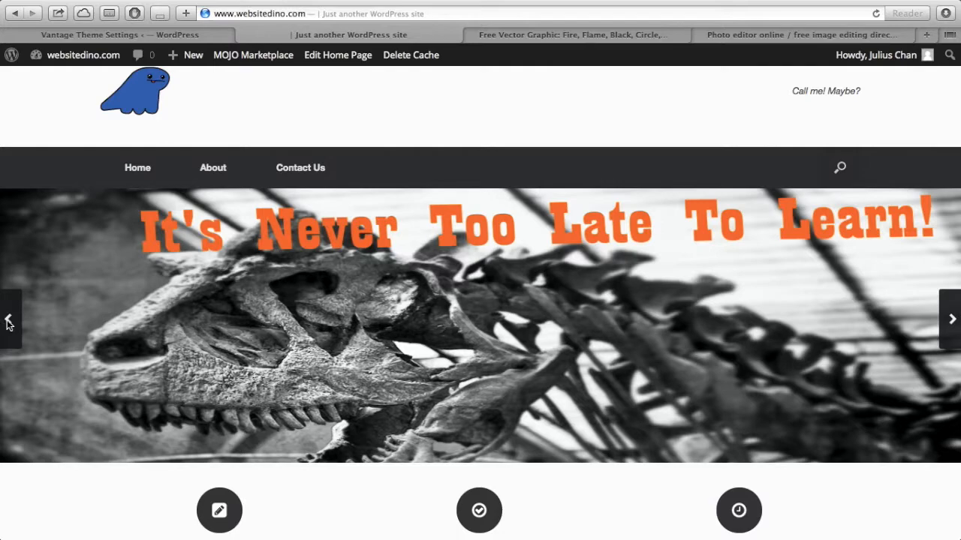
{"action": "scroll", "coordinate": [386, 454], "scroll_direction": "down", "scroll_amount": 3}
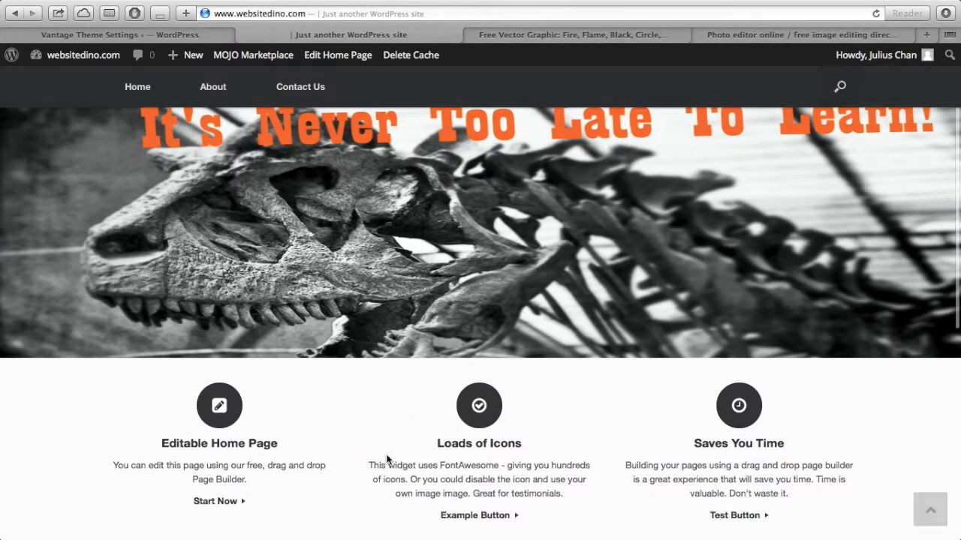
{"action": "scroll", "coordinate": [385, 459], "scroll_direction": "up", "scroll_amount": 3}
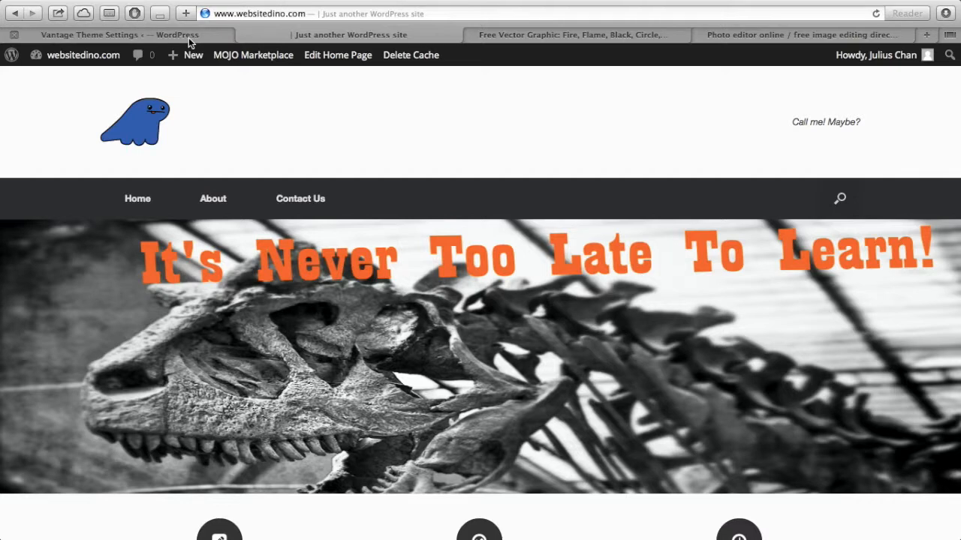
Return to the site admin and search the installed plugins for "page builder".
{"action": "left_click", "coordinate": [188, 38]}
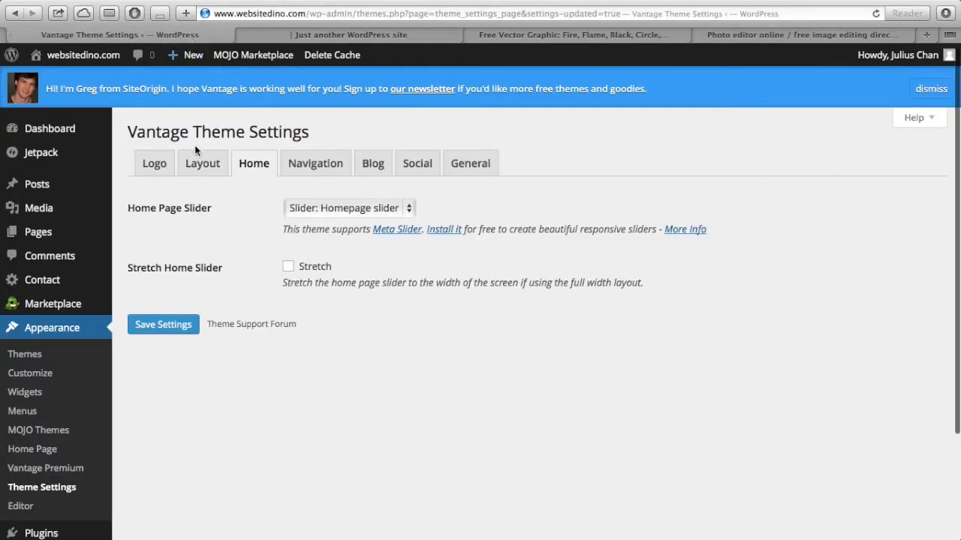
{"action": "scroll", "coordinate": [194, 362], "scroll_direction": "down", "scroll_amount": 2}
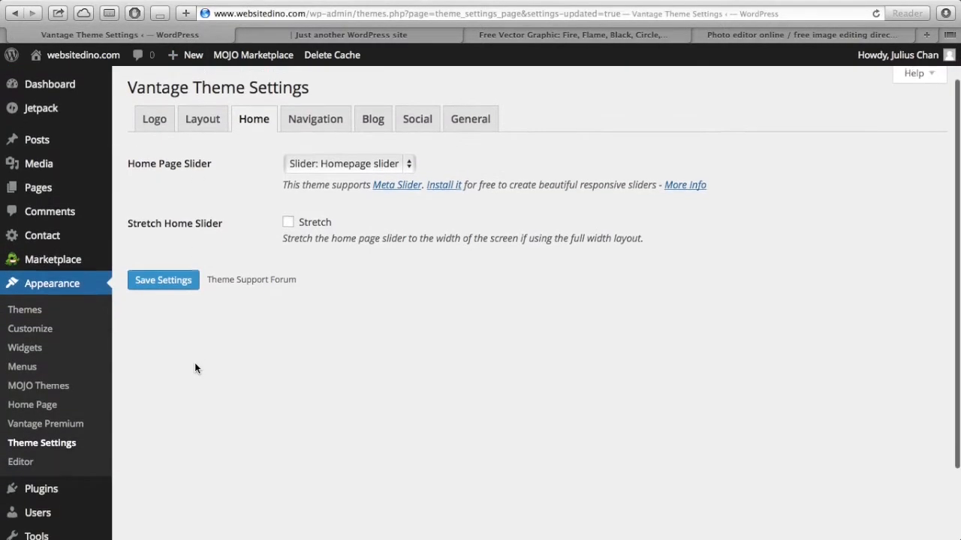
{"action": "left_click", "coordinate": [54, 484]}
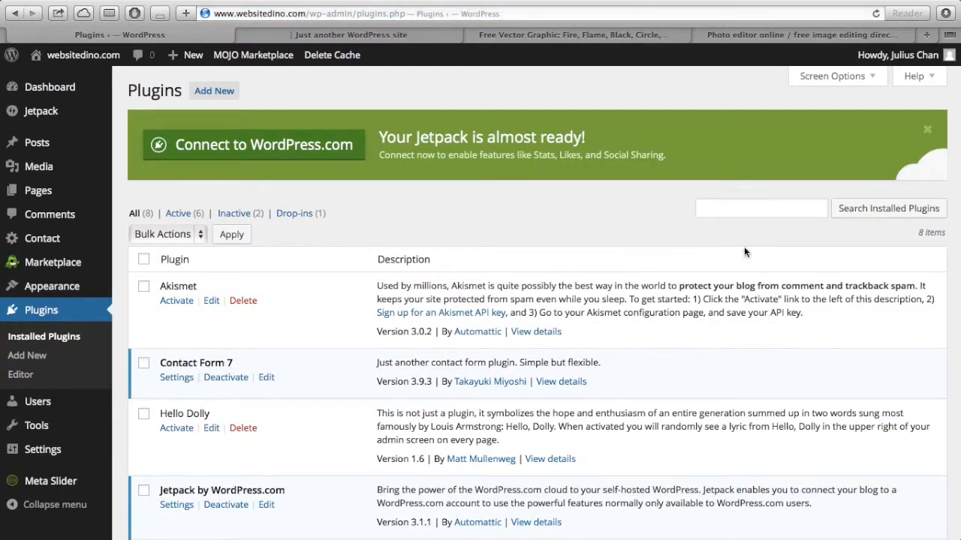
{"action": "left_click", "coordinate": [766, 210]}
{"action": "type", "text": "pagebuilder"}
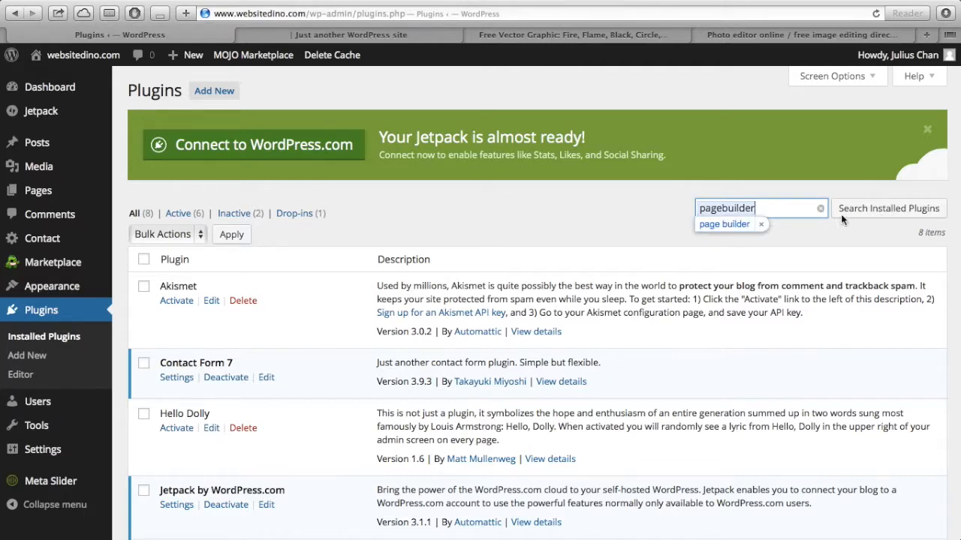
{"action": "left_click", "coordinate": [883, 214]}
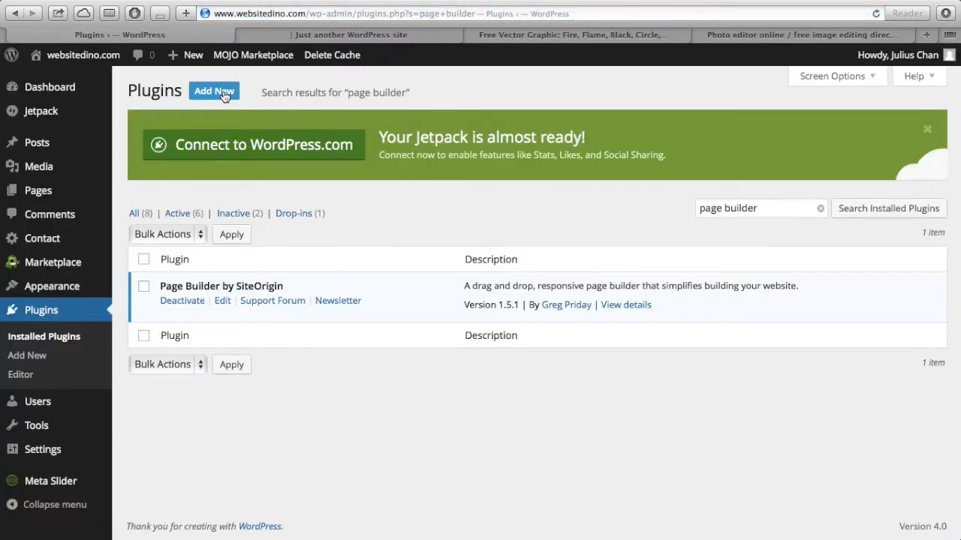
Search the plugin directory for new plugins matching "pagebuilder".
{"action": "left_click", "coordinate": [223, 96]}
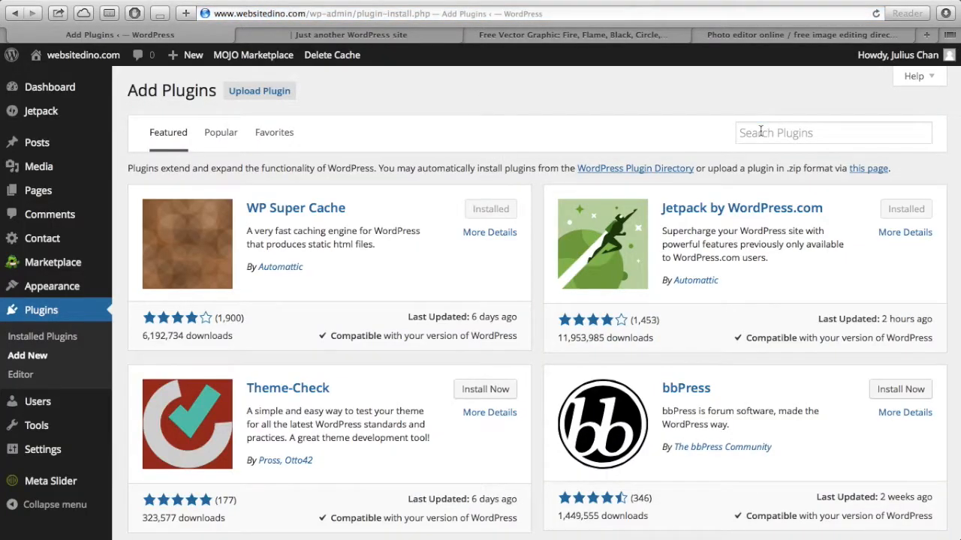
{"action": "left_click", "coordinate": [760, 132]}
{"action": "type", "text": "pagebuilder"}
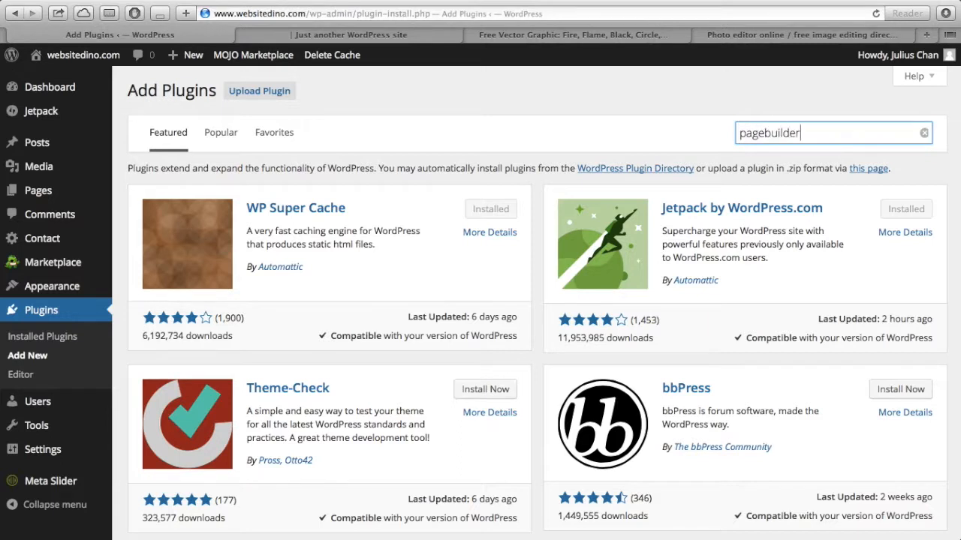
{"action": "key", "text": "Return"}
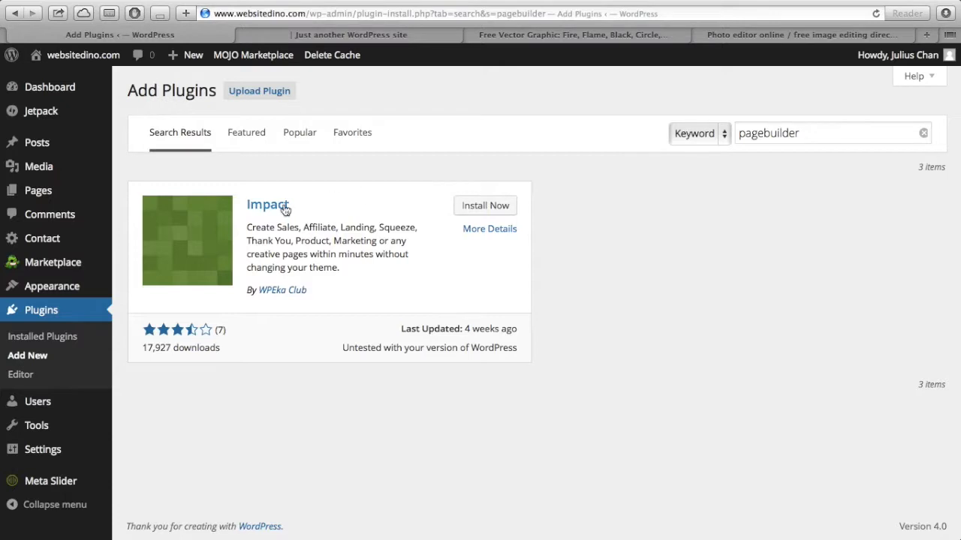
Search the plugin directory for "page builder" and look over the Page Builder by SiteOrigin entry.
{"action": "left_click", "coordinate": [764, 132]}
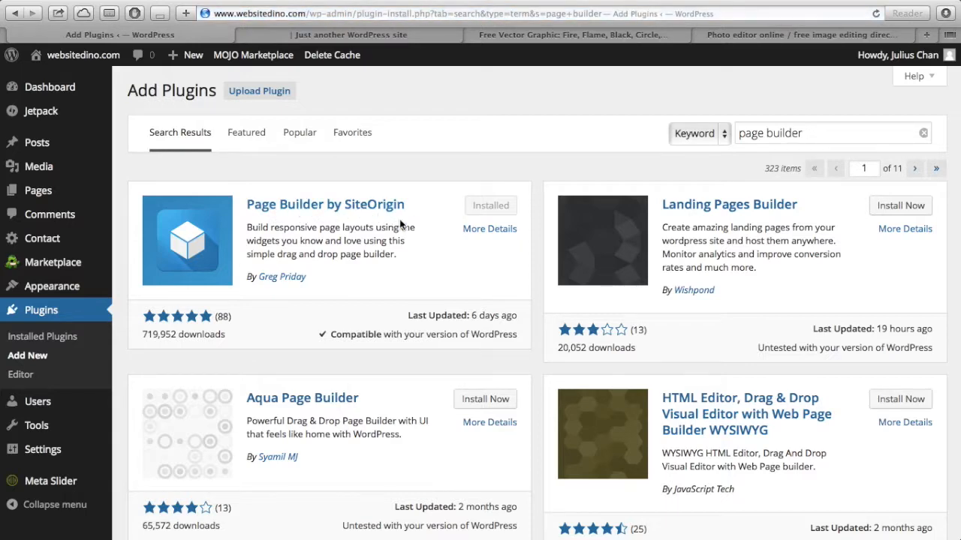
{"action": "scroll", "coordinate": [431, 229], "scroll_direction": "down", "scroll_amount": 2}
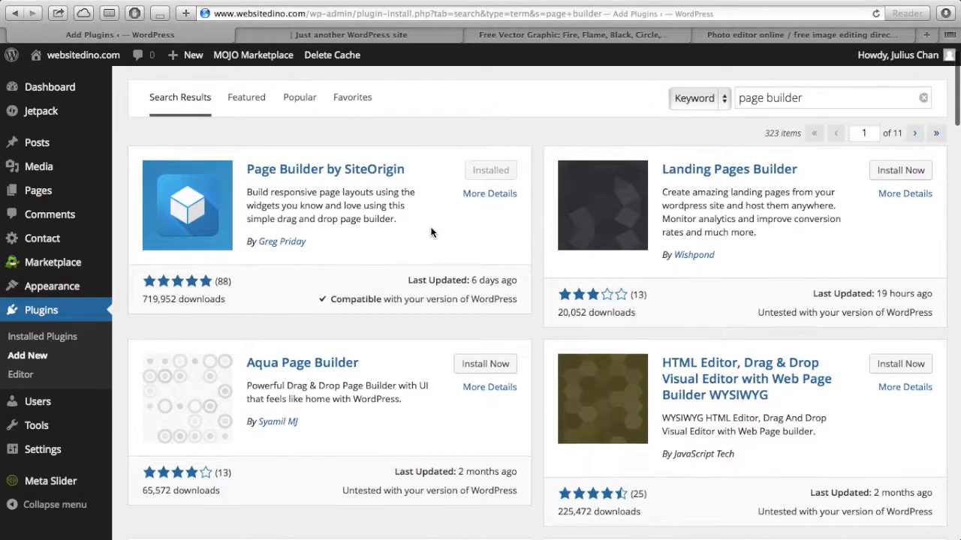
{"action": "scroll", "coordinate": [432, 233], "scroll_direction": "up", "scroll_amount": 2}
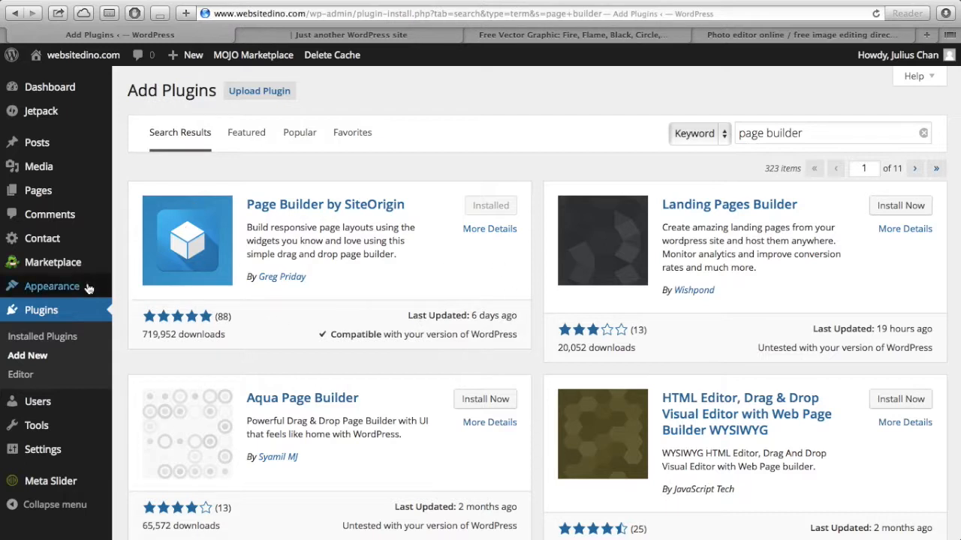
Open the theme's Custom Home Page builder and look through its widget rows.
{"action": "mouse_move", "coordinate": [88, 289]}
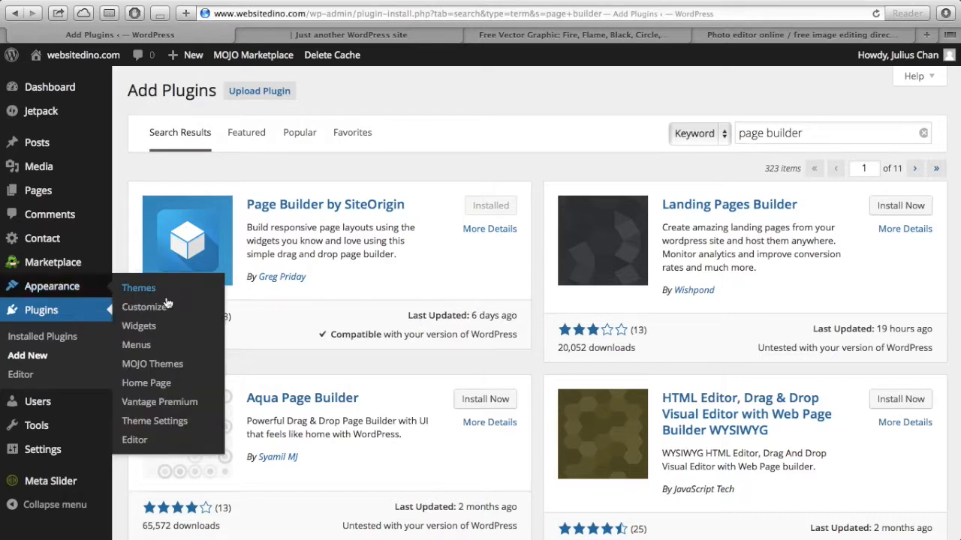
{"action": "left_click", "coordinate": [160, 389]}
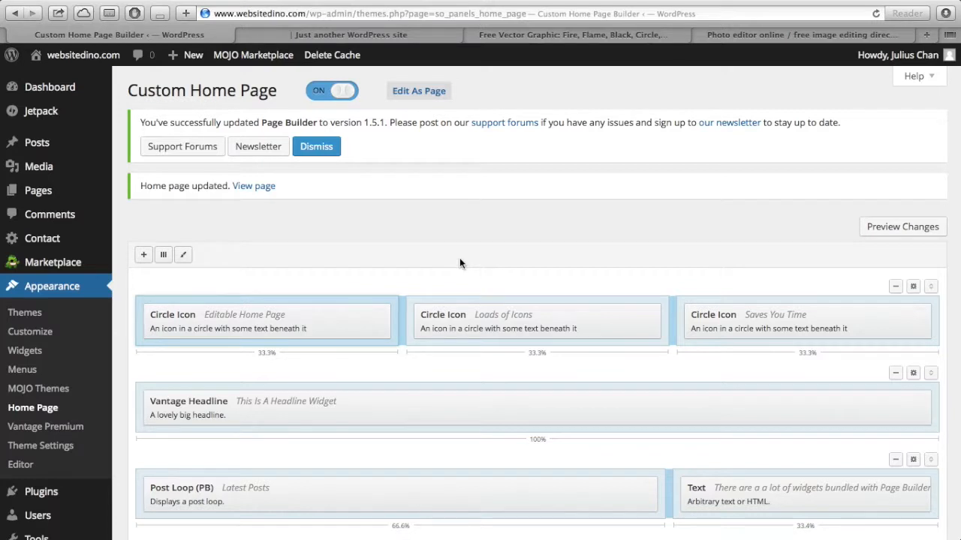
{"action": "scroll", "coordinate": [460, 263], "scroll_direction": "down", "scroll_amount": 3}
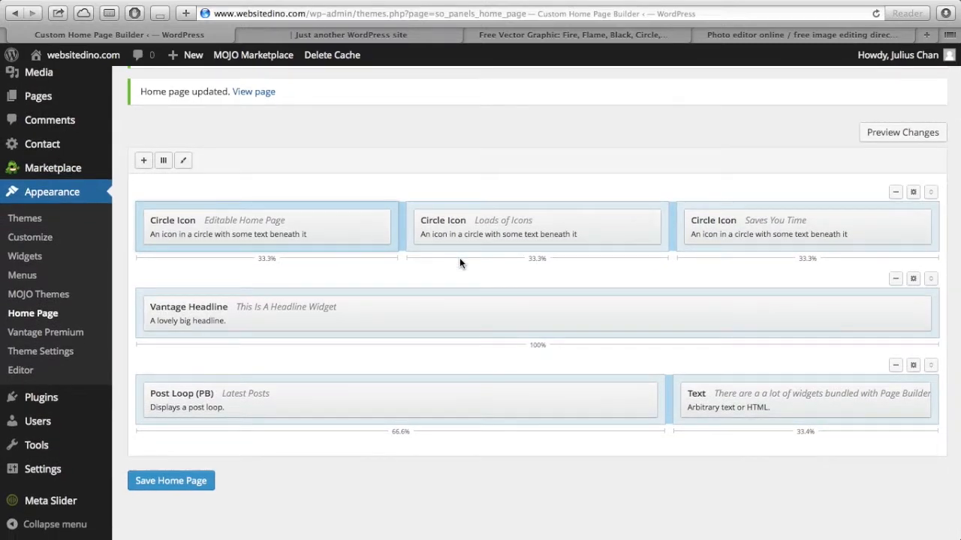
Compare the live homepage's circle icons, headline and latest posts with the widget rows in the home page builder.
{"action": "left_click", "coordinate": [385, 37]}
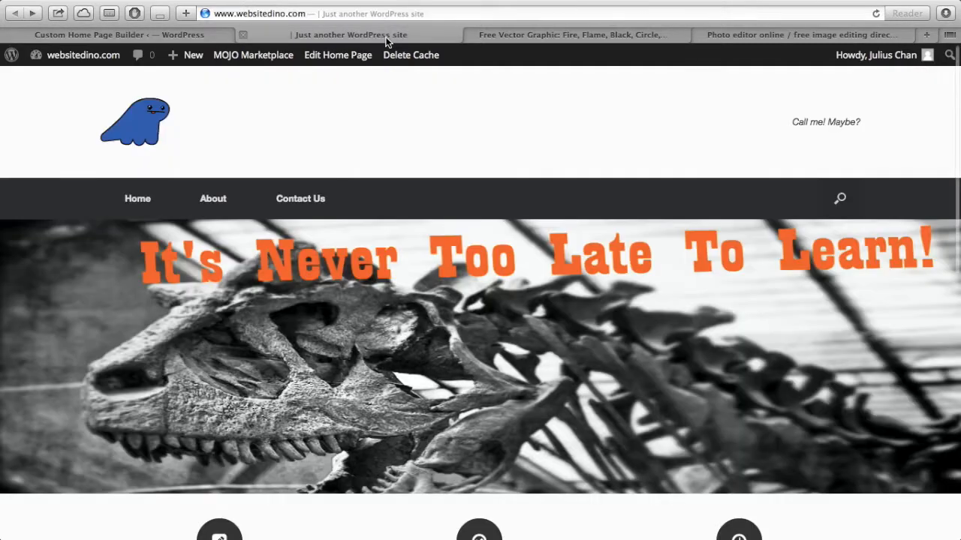
{"action": "scroll", "coordinate": [414, 296], "scroll_direction": "down", "scroll_amount": 3}
{"action": "scroll", "coordinate": [413, 296], "scroll_direction": "down", "scroll_amount": 5}
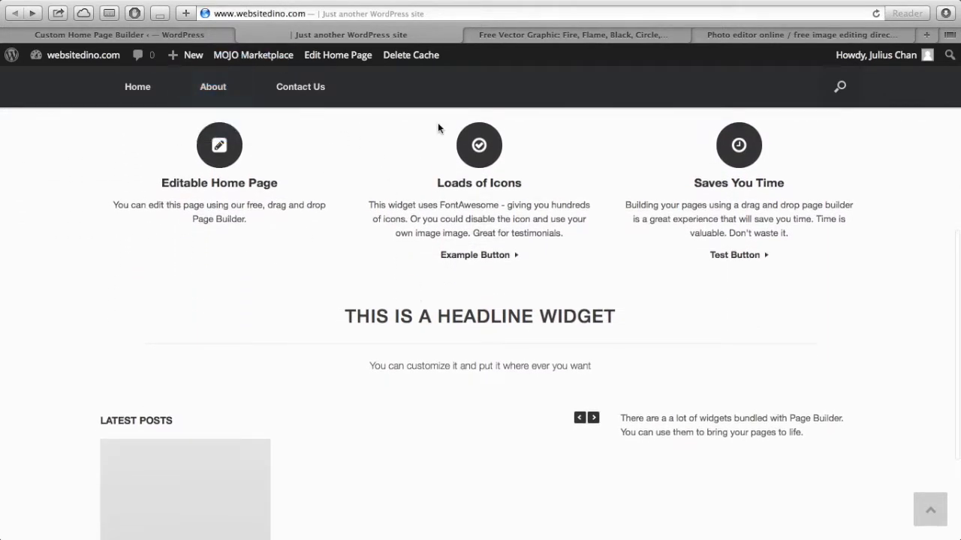
{"action": "left_click", "coordinate": [137, 34]}
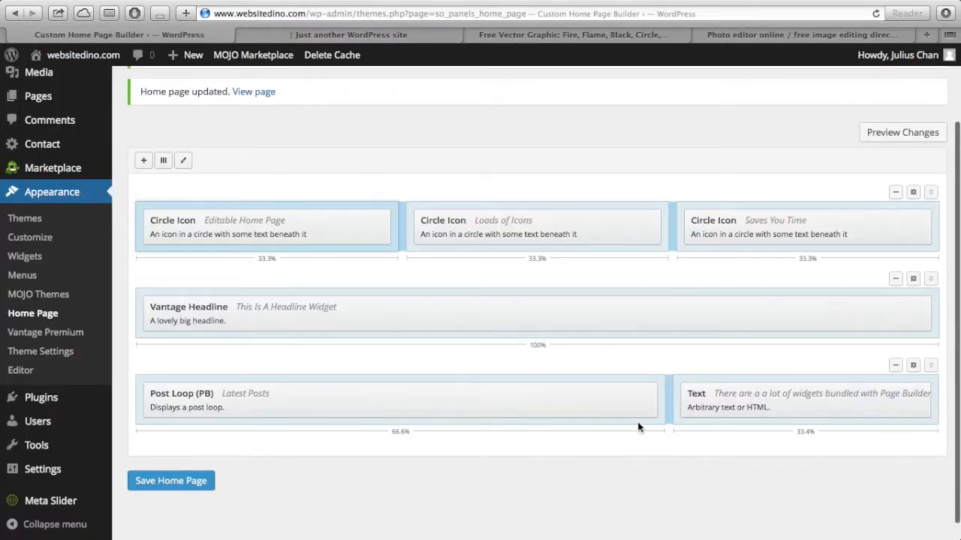
{"action": "left_click", "coordinate": [346, 33]}
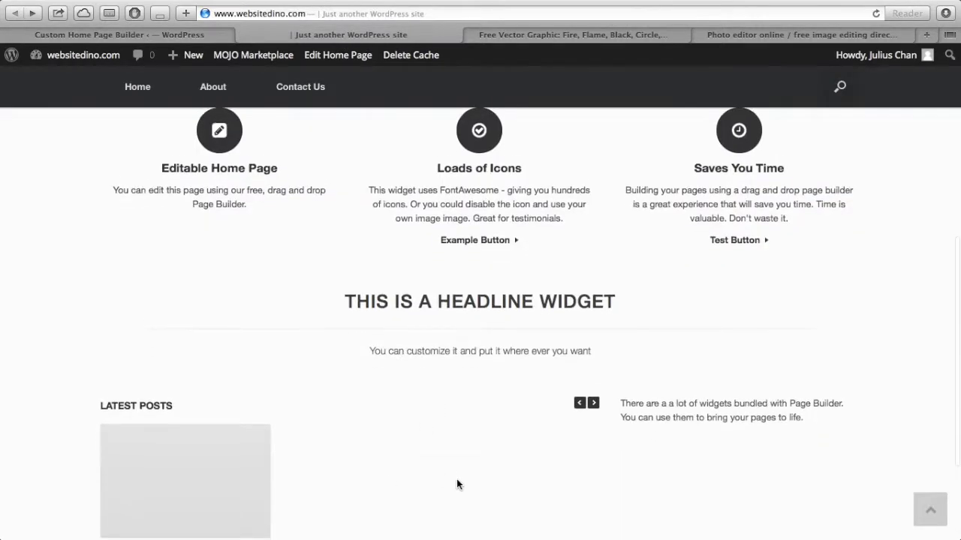
{"action": "left_click", "coordinate": [230, 32]}
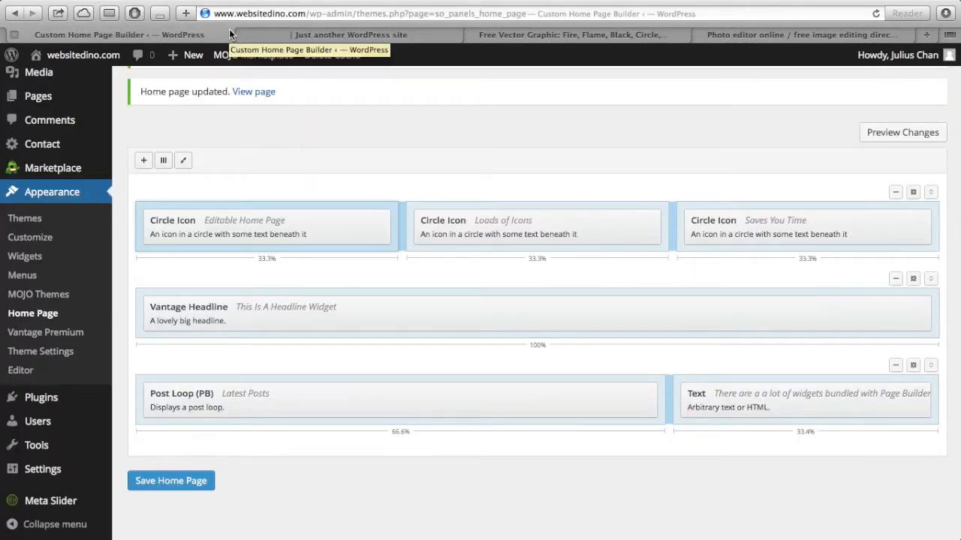
Edit the "Editable Home Page" Circle Icon widget and set its title to "Simple and Easy".
{"action": "mouse_move", "coordinate": [301, 211]}
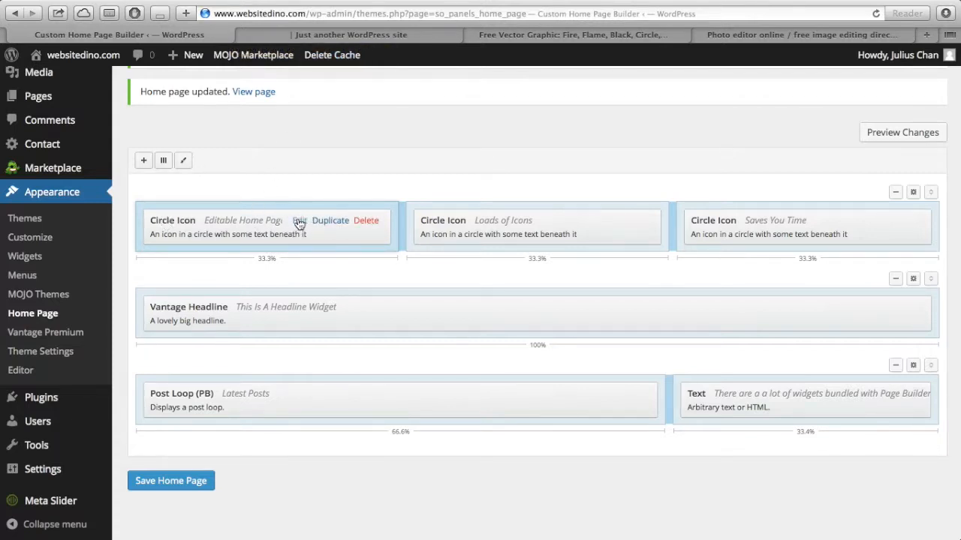
{"action": "left_click", "coordinate": [299, 221]}
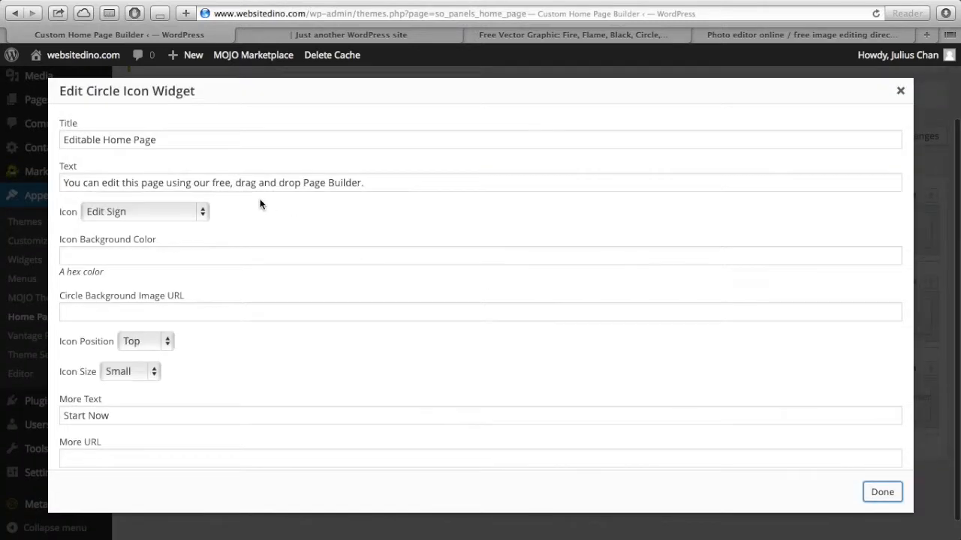
{"action": "left_click", "coordinate": [195, 142]}
{"action": "triple_click", "coordinate": [194, 143]}
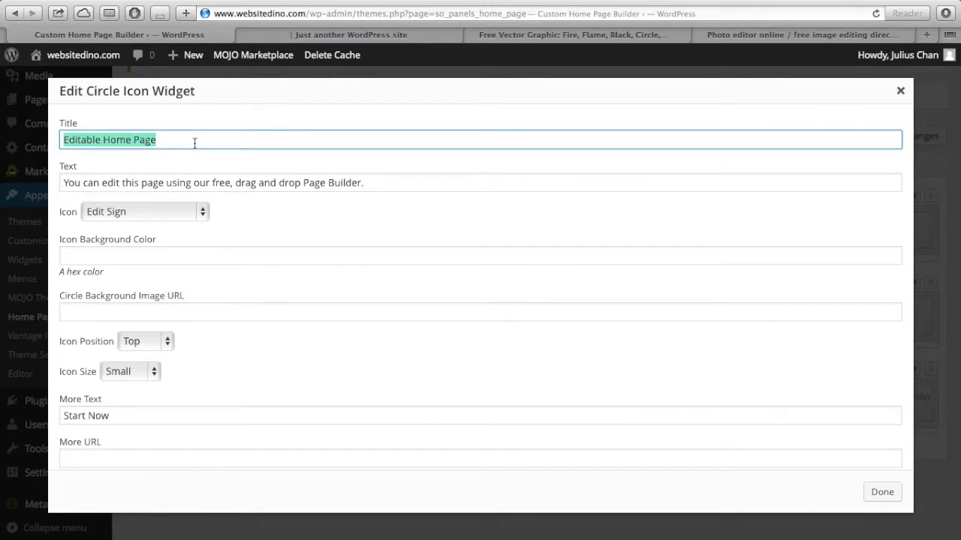
{"action": "type", "text": "Simple and Easy"}
Replace the Circle Icon widget's text with "You do not need to learn complicated HTML codes.".
{"action": "left_click", "coordinate": [200, 183]}
{"action": "triple_click", "coordinate": [199, 183]}
{"action": "type", "text": "You do n"}
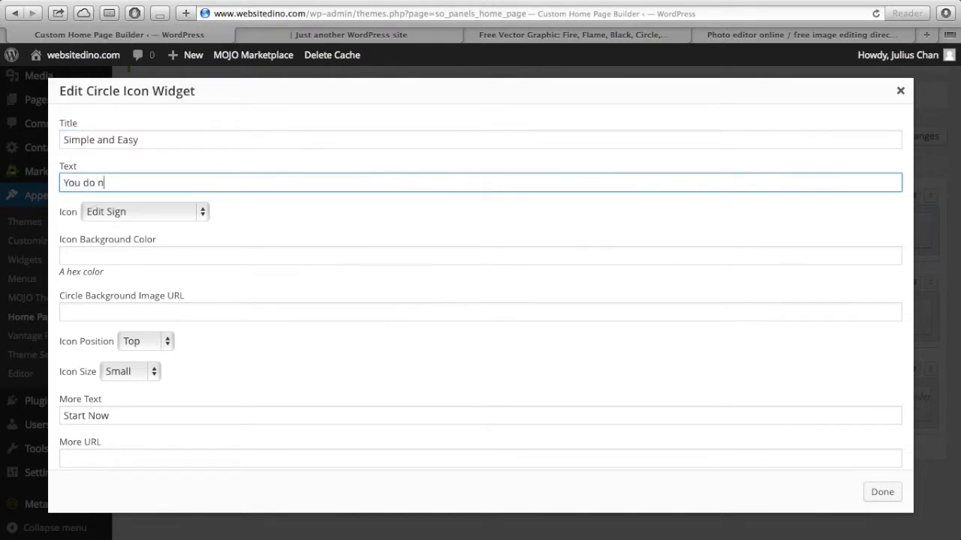
{"action": "type", "text": "ot need to learn complicated "}
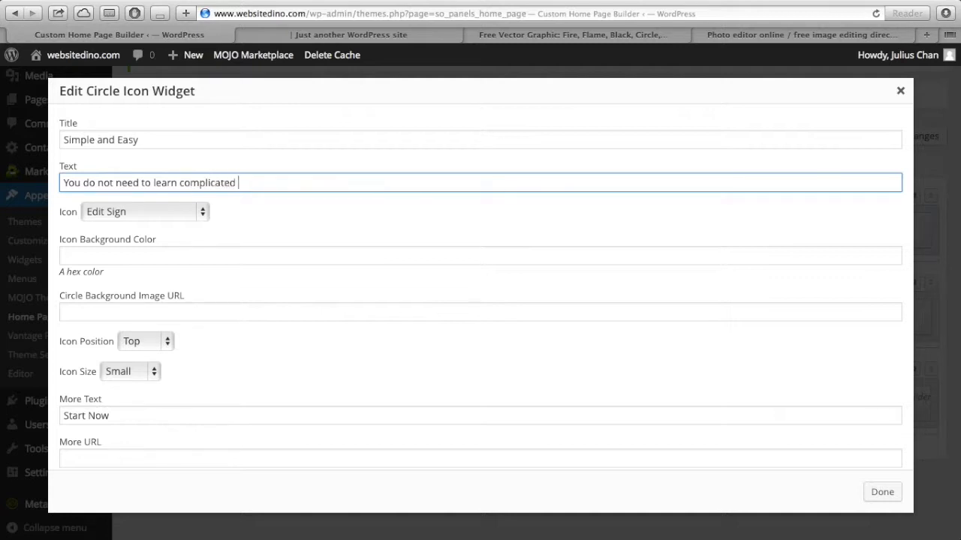
{"action": "type", "text": "HTML codes."}
Set the Circle Icon widget's icon to Heart.
{"action": "left_click", "coordinate": [128, 211]}
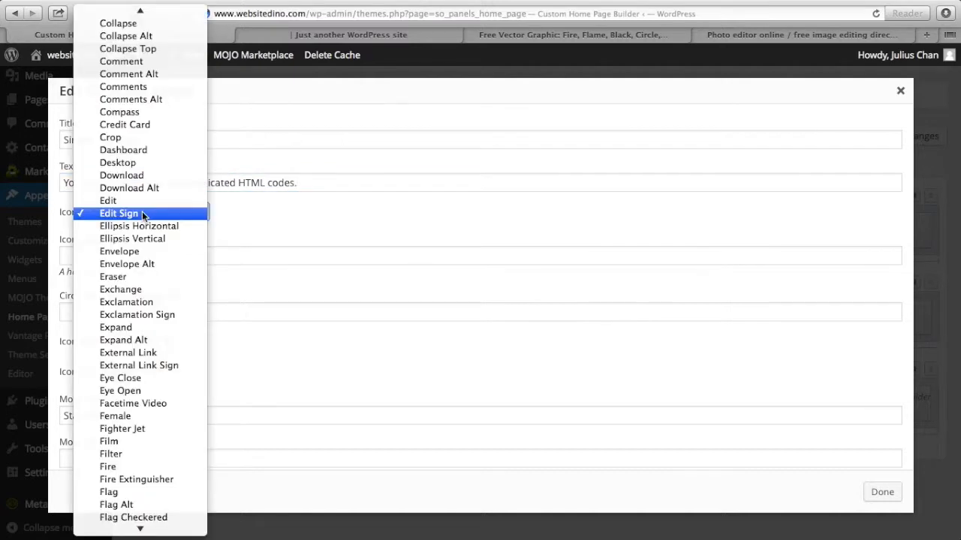
{"action": "left_click", "coordinate": [218, 214]}
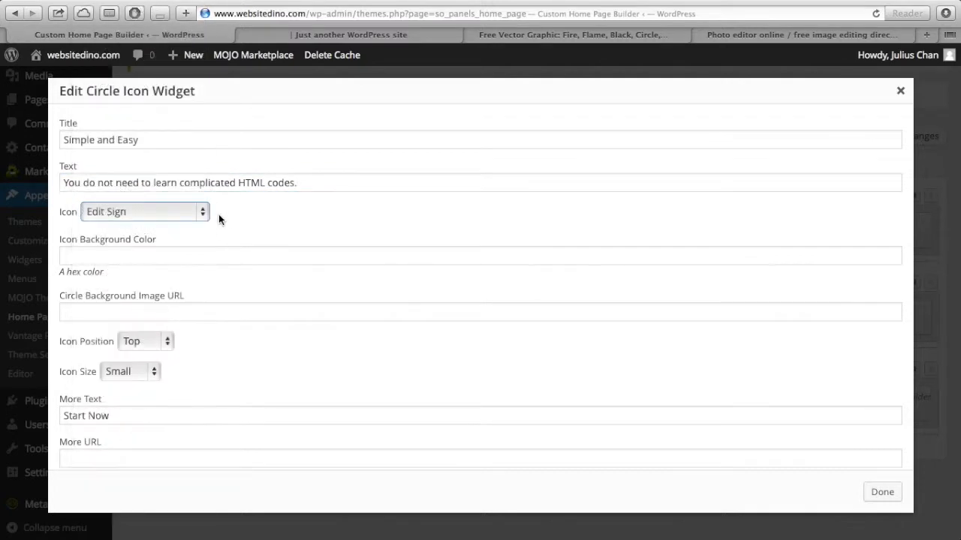
{"action": "left_click", "coordinate": [152, 211]}
{"action": "scroll", "coordinate": [161, 316], "scroll_direction": "down", "scroll_amount": 3}
{"action": "scroll", "coordinate": [160, 316], "scroll_direction": "down", "scroll_amount": 9}
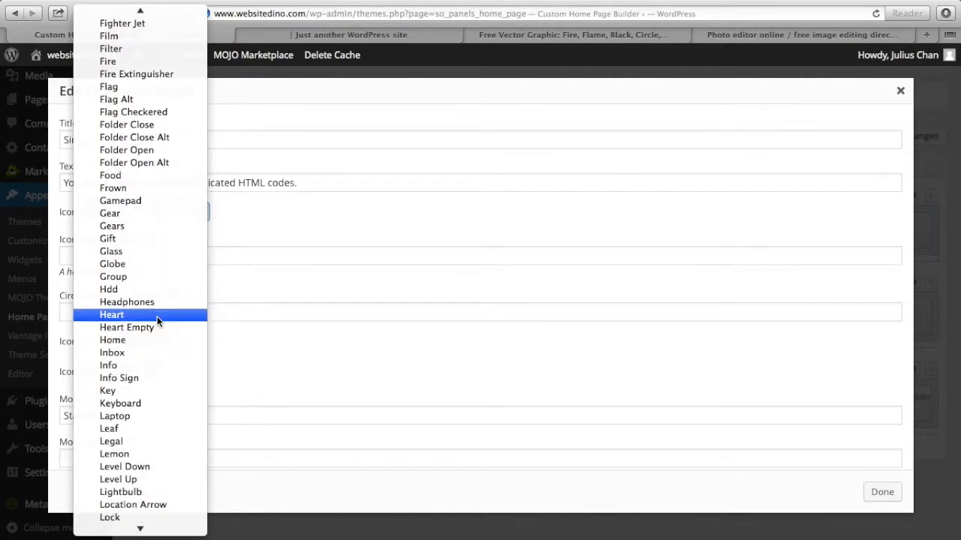
{"action": "left_click", "coordinate": [135, 315]}
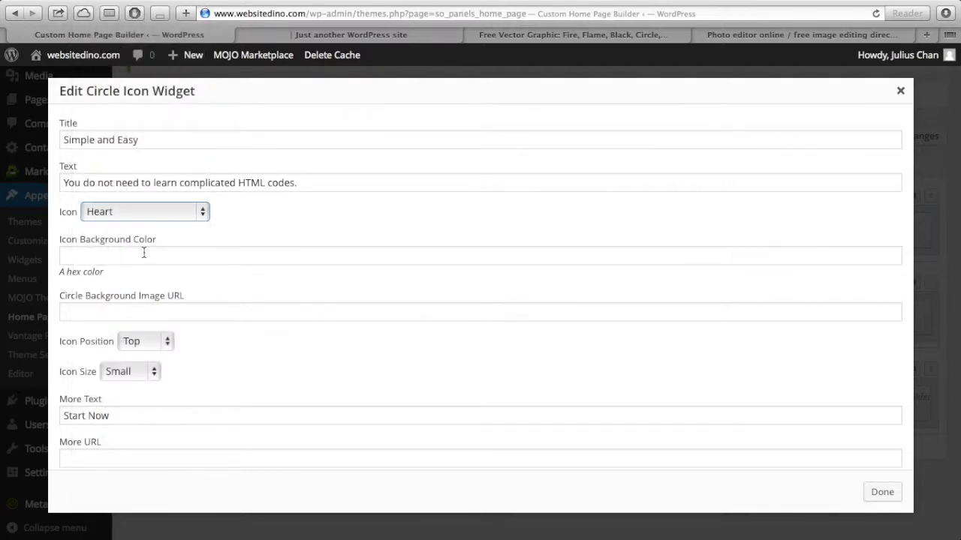
For the icon background color, search the web for "hex colours" in a new tab and open the W3Schools HTML Color Picker.
{"action": "left_click", "coordinate": [117, 254]}
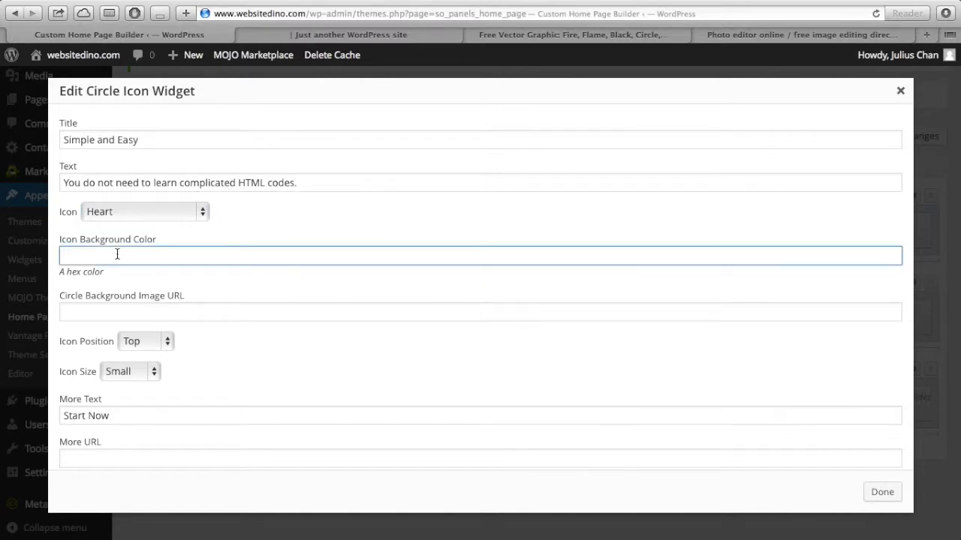
{"action": "key", "text": "super+t"}
{"action": "type", "text": "hex"}
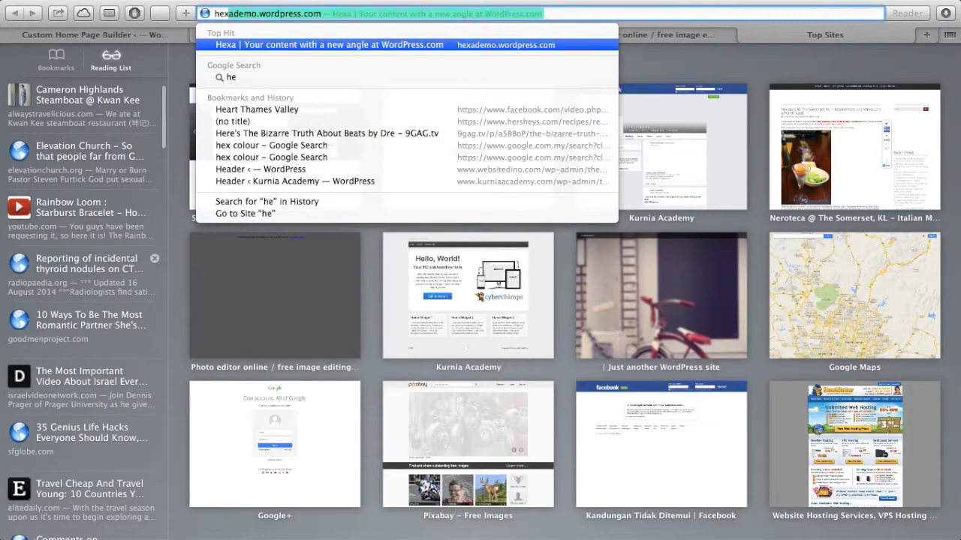
{"action": "type", "text": " colours"}
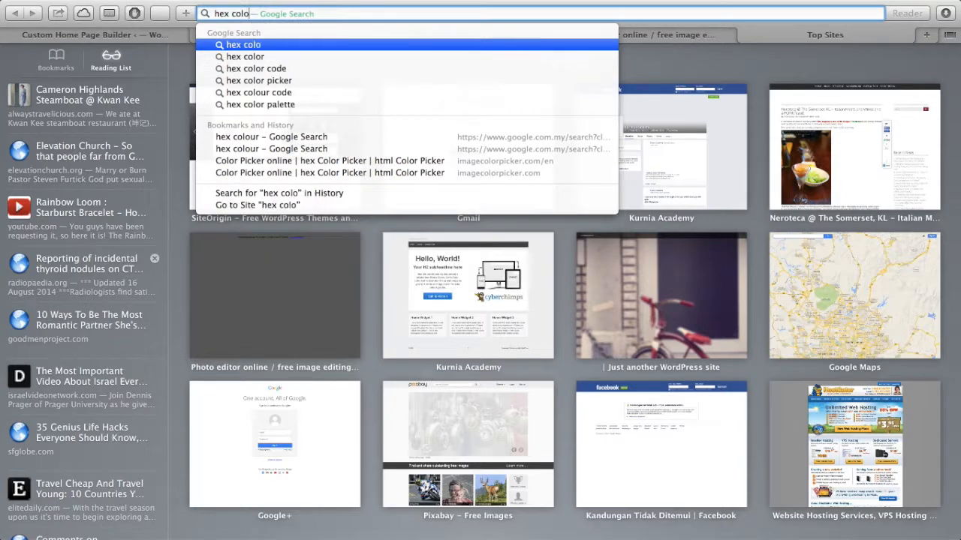
{"action": "key", "text": "Return"}
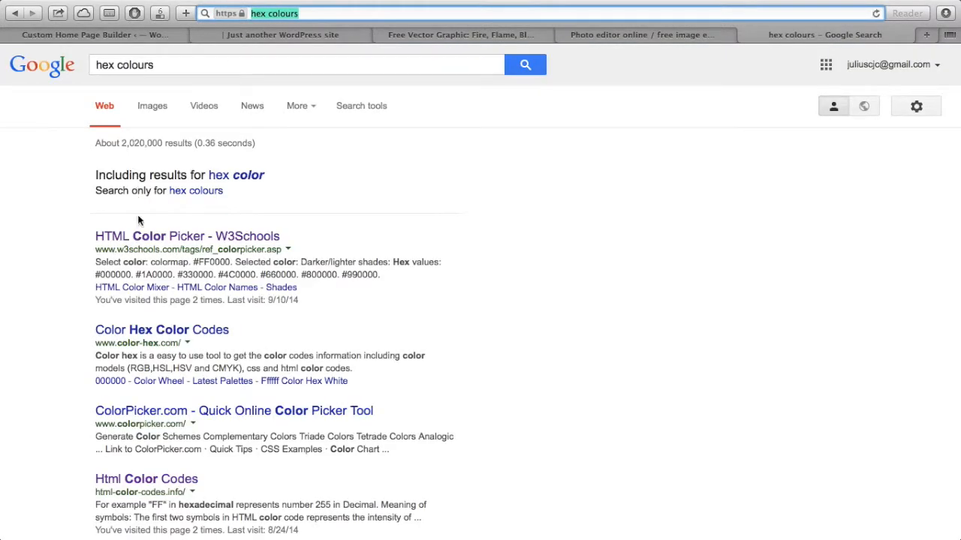
{"action": "left_click", "coordinate": [134, 239]}
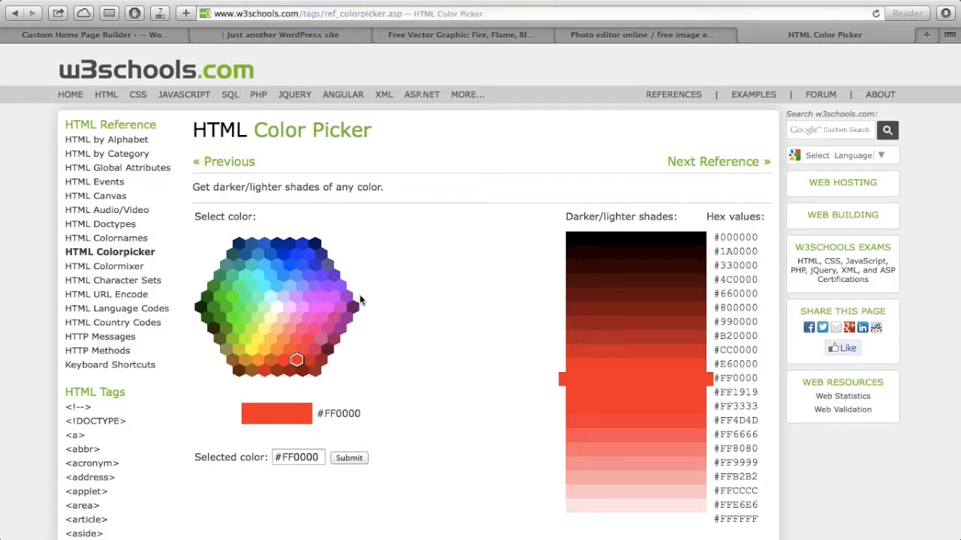
Pick light blue #99CCFF in the color picker and copy its hex value into the widget's Icon Background Color.
{"action": "left_click", "coordinate": [292, 286]}
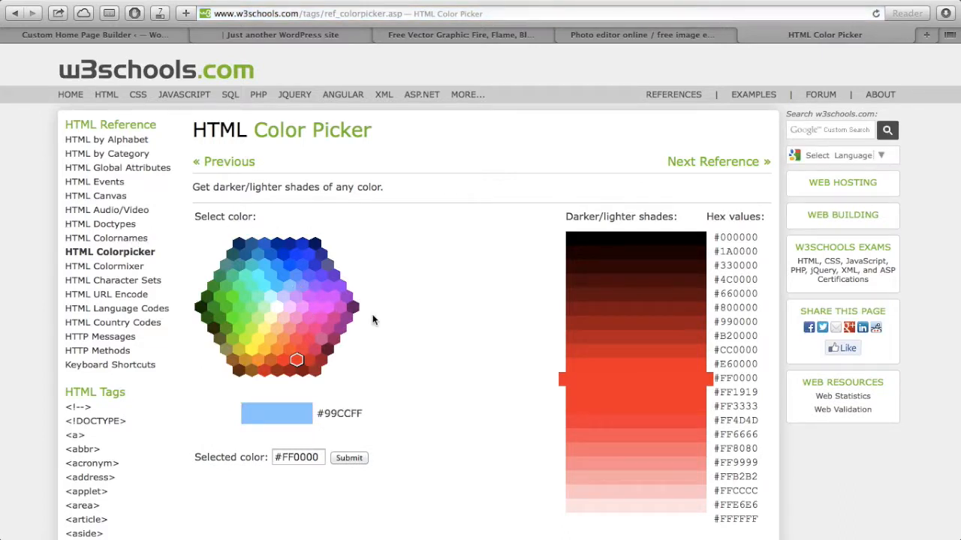
{"action": "triple_click", "coordinate": [309, 460]}
{"action": "key", "text": "super+c"}
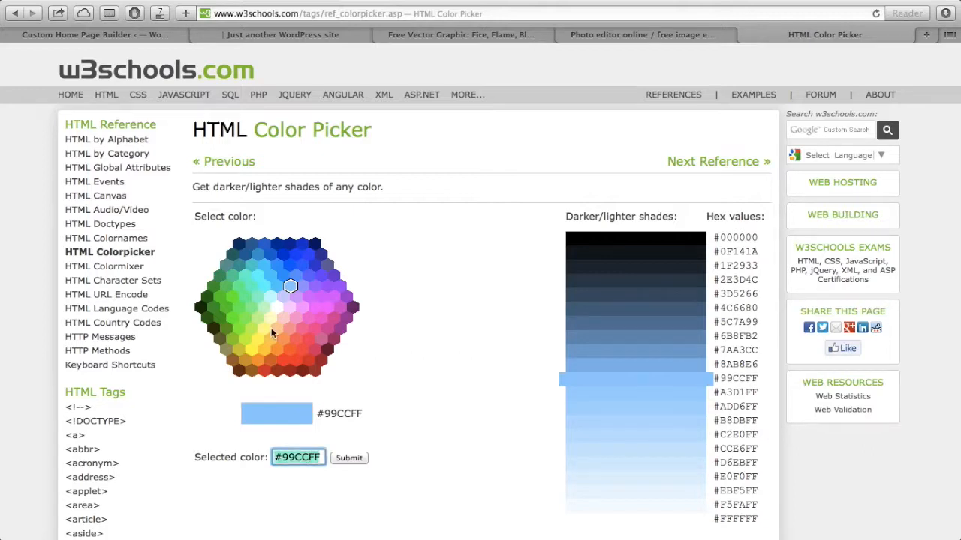
{"action": "left_click", "coordinate": [154, 30]}
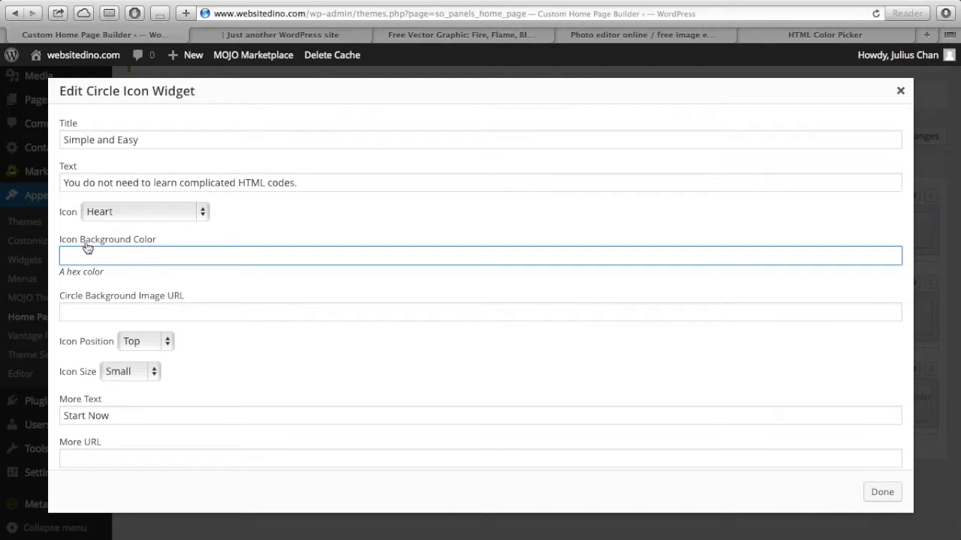
{"action": "key", "text": "super+v"}
Review the available Icon Position and Icon Size options of the Circle Icon widget.
{"action": "scroll", "coordinate": [133, 330], "scroll_direction": "down", "scroll_amount": 3}
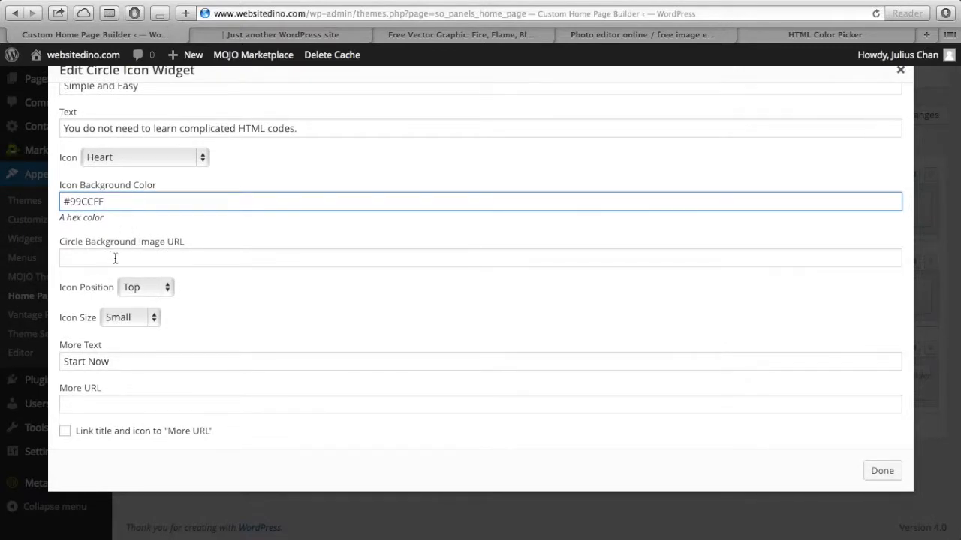
{"action": "left_click", "coordinate": [153, 286]}
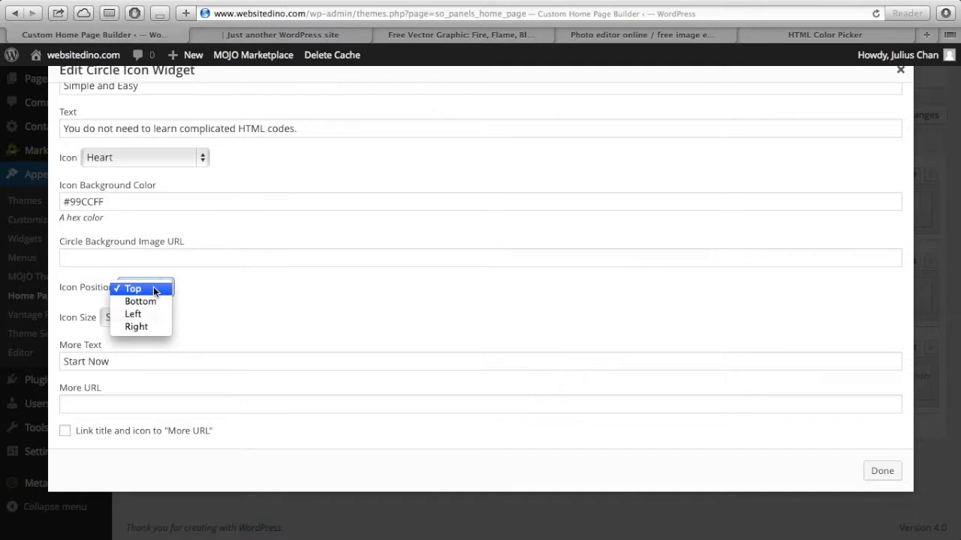
{"action": "left_click", "coordinate": [212, 293]}
{"action": "left_click", "coordinate": [143, 319]}
{"action": "left_click", "coordinate": [150, 319]}
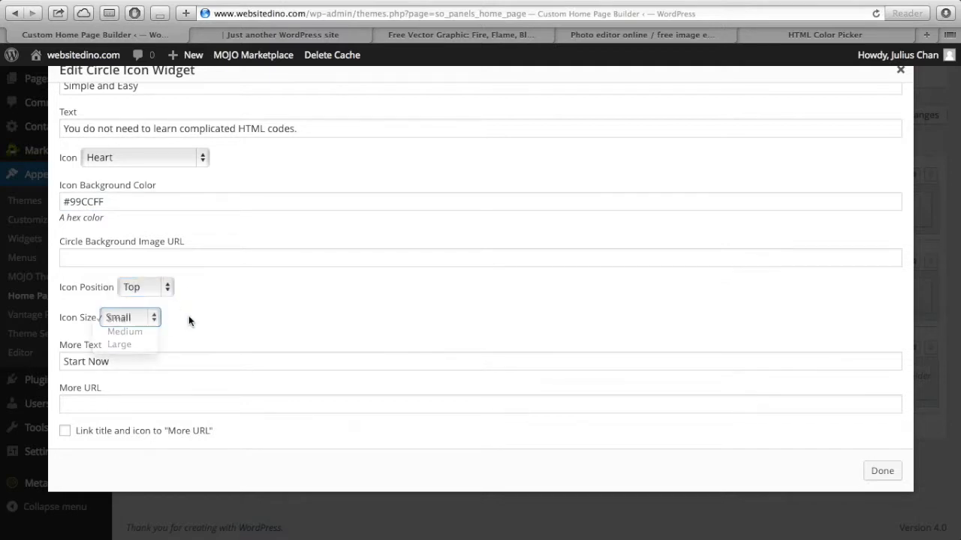
Replace the Simple and Easy widget's More Text with "For More".
{"action": "scroll", "coordinate": [162, 341], "scroll_direction": "up", "scroll_amount": 2}
{"action": "triple_click", "coordinate": [126, 378]}
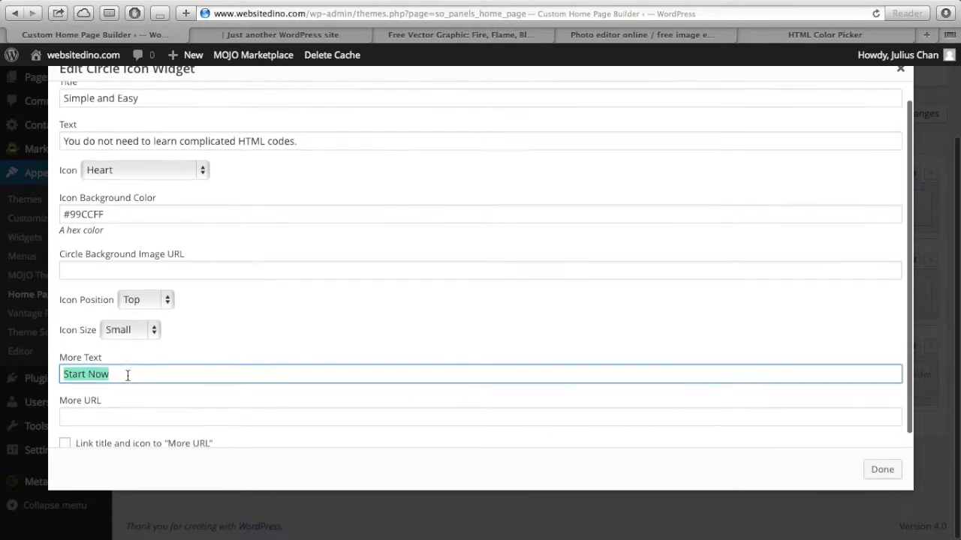
{"action": "scroll", "coordinate": [128, 377], "scroll_direction": "down", "scroll_amount": 2}
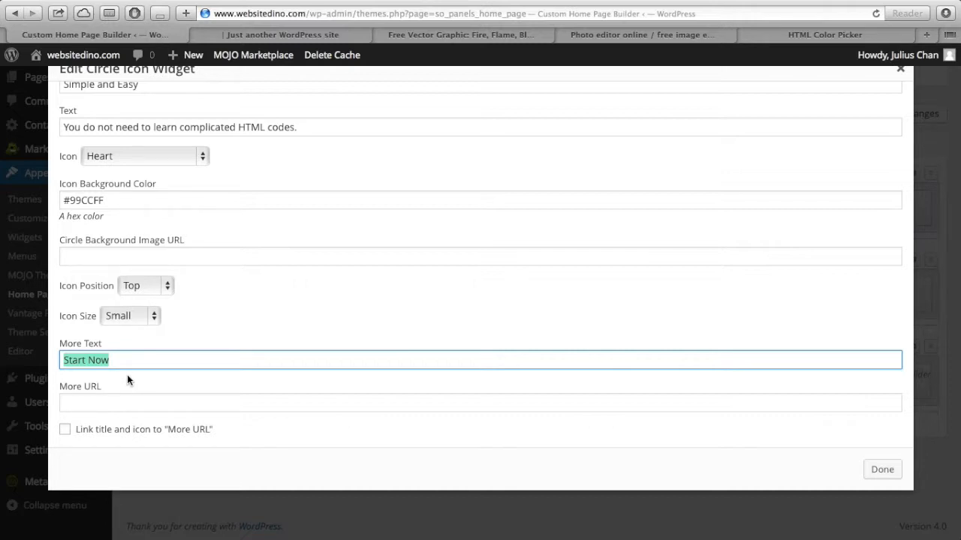
{"action": "type", "text": "LEar"}
{"action": "key", "text": "BackSpace"}
{"action": "key", "text": "BackSpace"}
{"action": "key", "text": "BackSpace"}
{"action": "type", "text": "For more"}
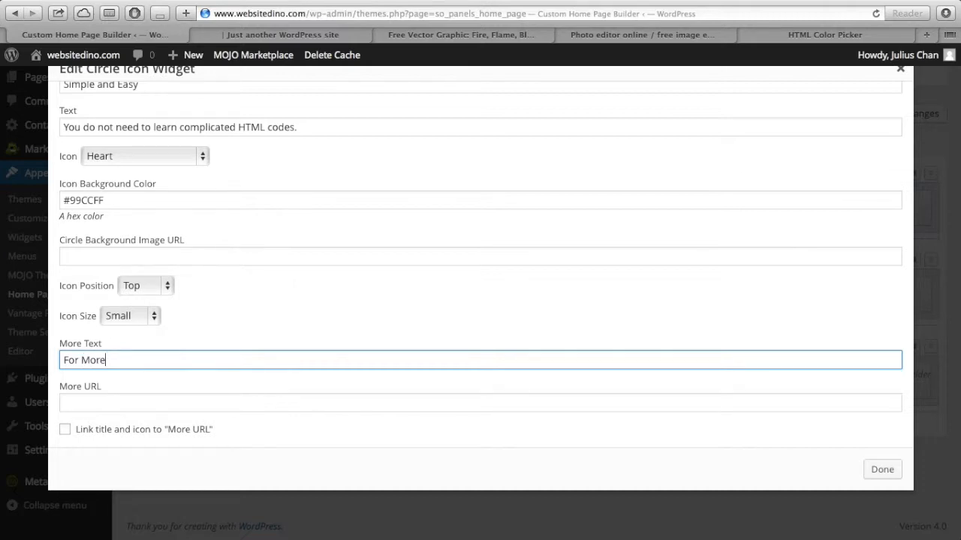
{"action": "key", "text": "Tab"}
{"action": "type", "text": "http"}
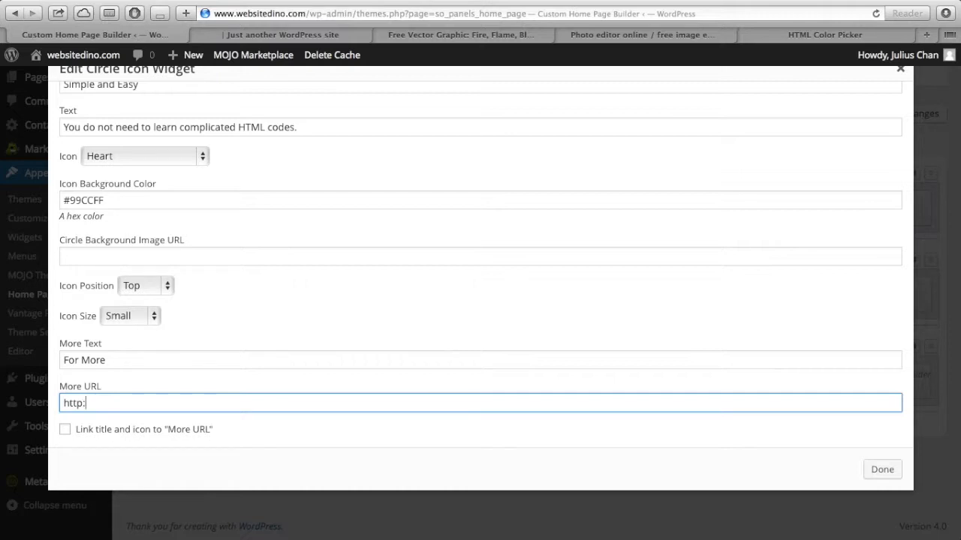
{"action": "type", "text": "://web"}
{"action": "type", "text": "websitedino.com/about/"}
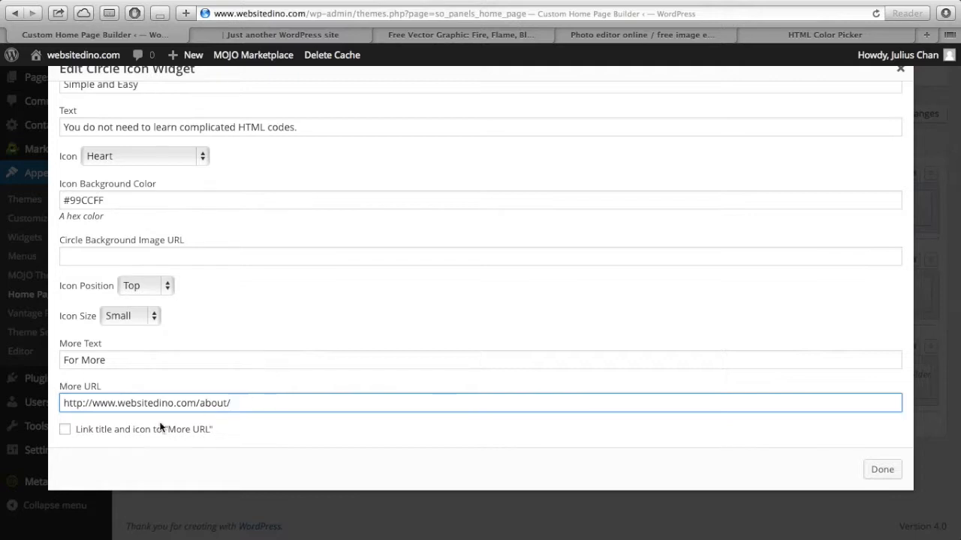
{"action": "left_click", "coordinate": [69, 432]}
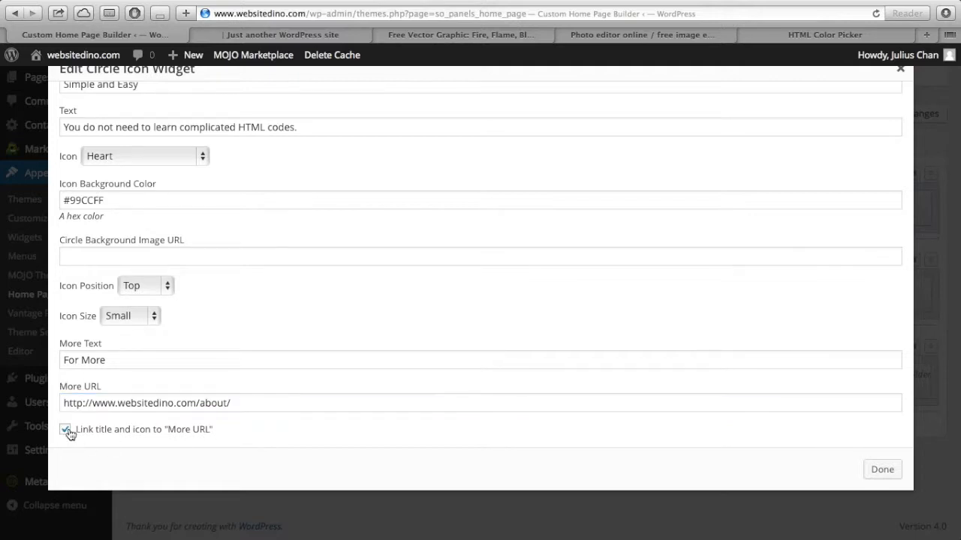
{"action": "left_click", "coordinate": [880, 470]}
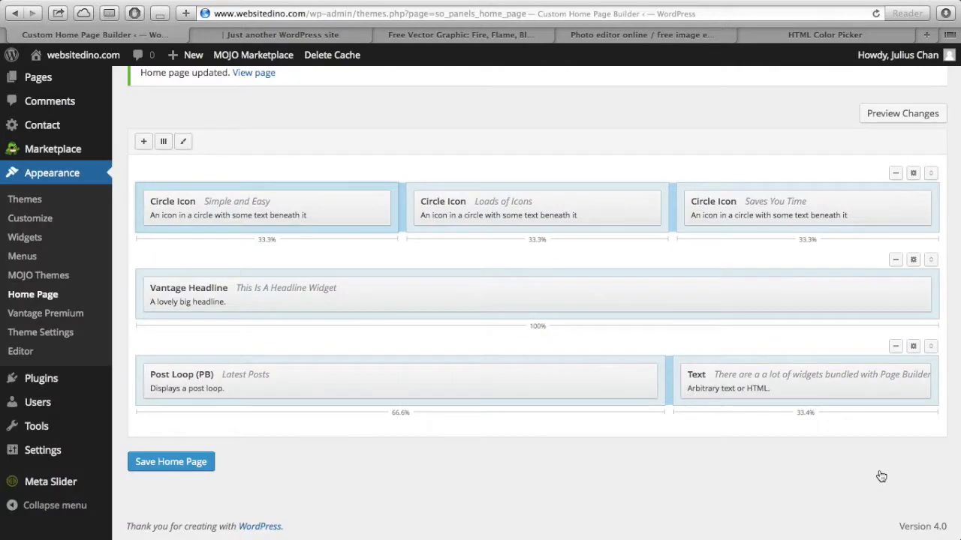
Save the home page and reload the live site to check the edited Simple and Easy widget.
{"action": "left_click", "coordinate": [188, 461]}
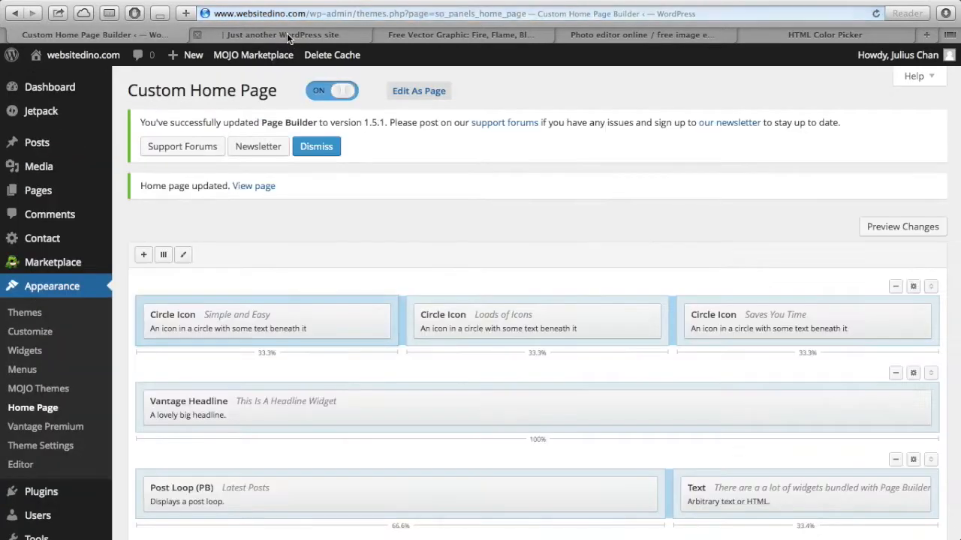
{"action": "left_click", "coordinate": [287, 35]}
{"action": "key", "text": "super+r"}
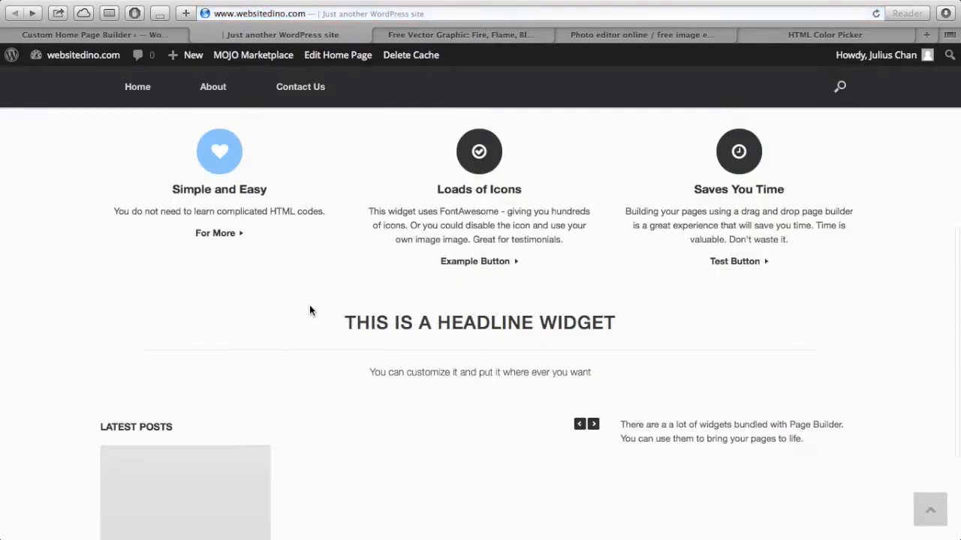
{"action": "scroll", "coordinate": [309, 305], "scroll_direction": "up", "scroll_amount": 3}
{"action": "scroll", "coordinate": [311, 313], "scroll_direction": "down", "scroll_amount": 3}
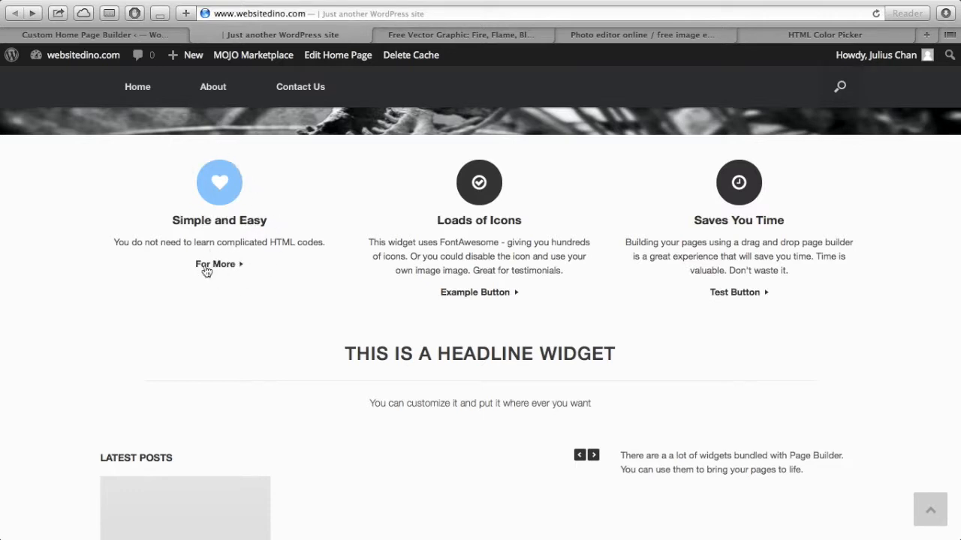
Test the widget's For More link, look over the About page, and return to the site's home page.
{"action": "left_click", "coordinate": [217, 270]}
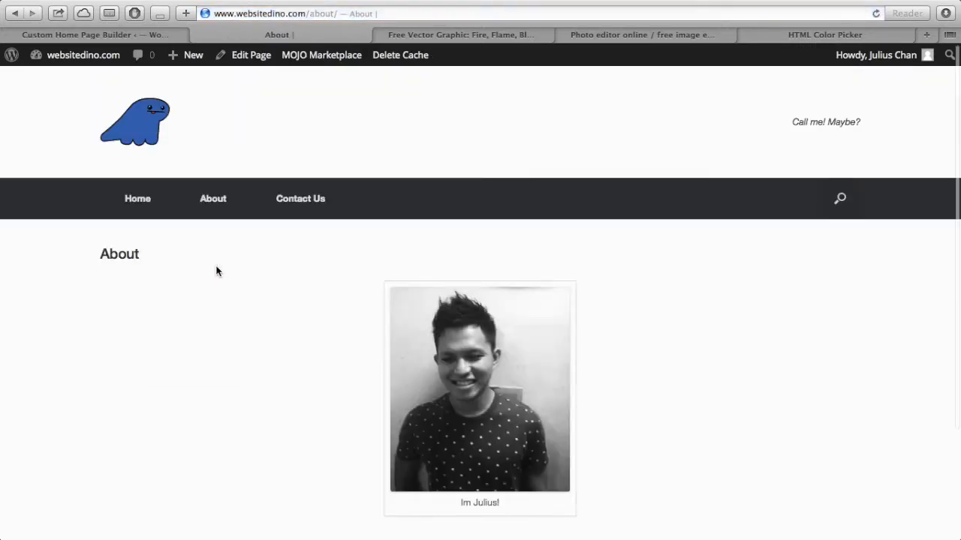
{"action": "scroll", "coordinate": [217, 270], "scroll_direction": "down", "scroll_amount": 3}
{"action": "scroll", "coordinate": [217, 270], "scroll_direction": "up", "scroll_amount": 3}
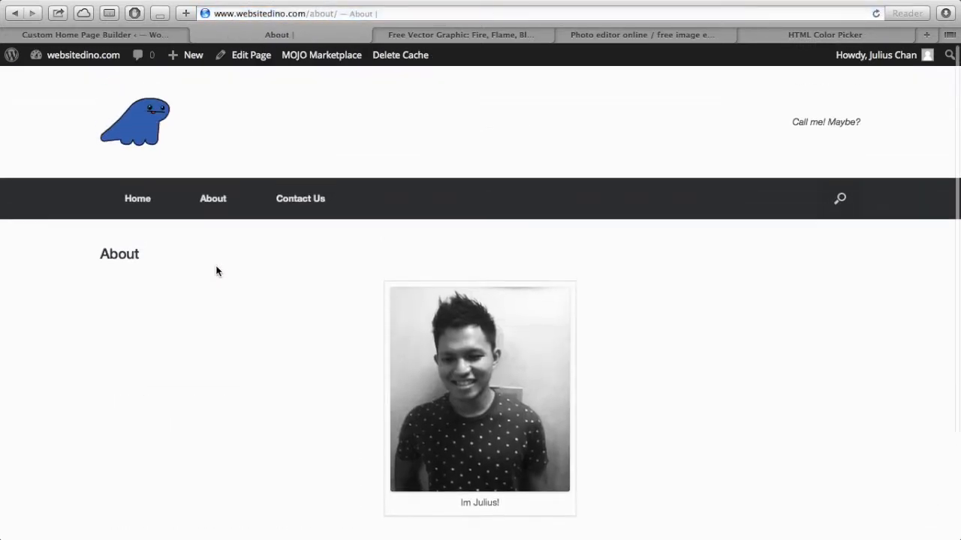
{"action": "left_click", "coordinate": [148, 206]}
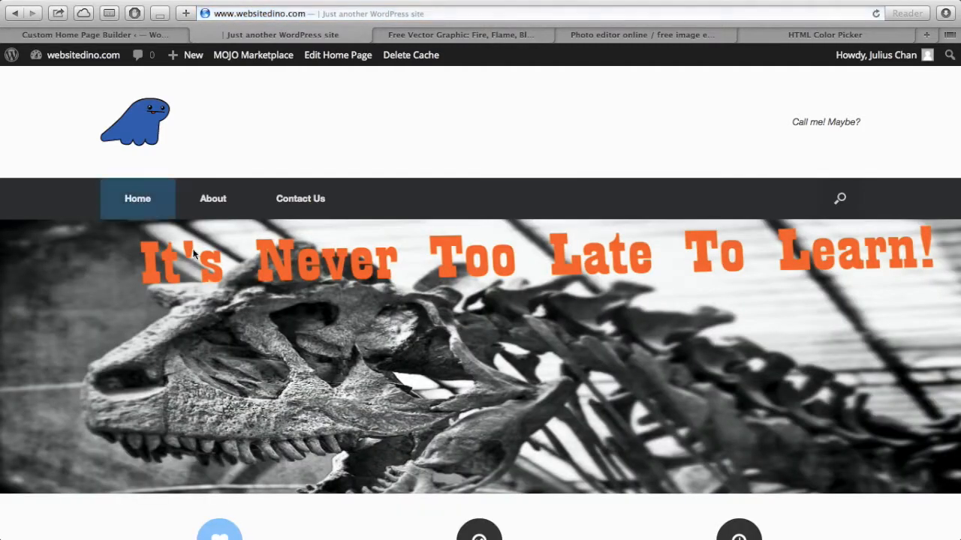
{"action": "scroll", "coordinate": [236, 325], "scroll_direction": "down", "scroll_amount": 5}
{"action": "scroll", "coordinate": [235, 327], "scroll_direction": "up", "scroll_amount": 5}
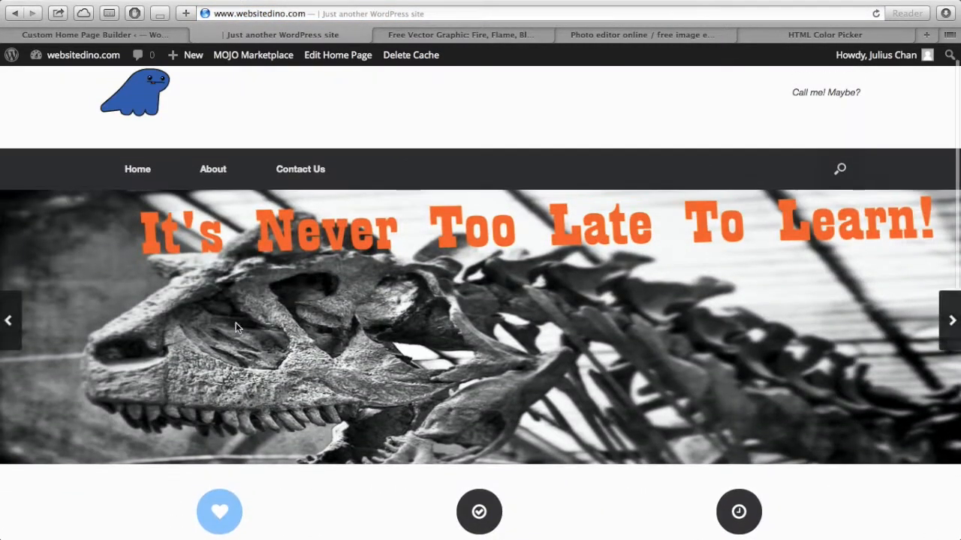
In the home page builder, set the Vantage Headline row's top border color to purple in its visual style, keeping the Default class.
{"action": "left_click", "coordinate": [150, 34]}
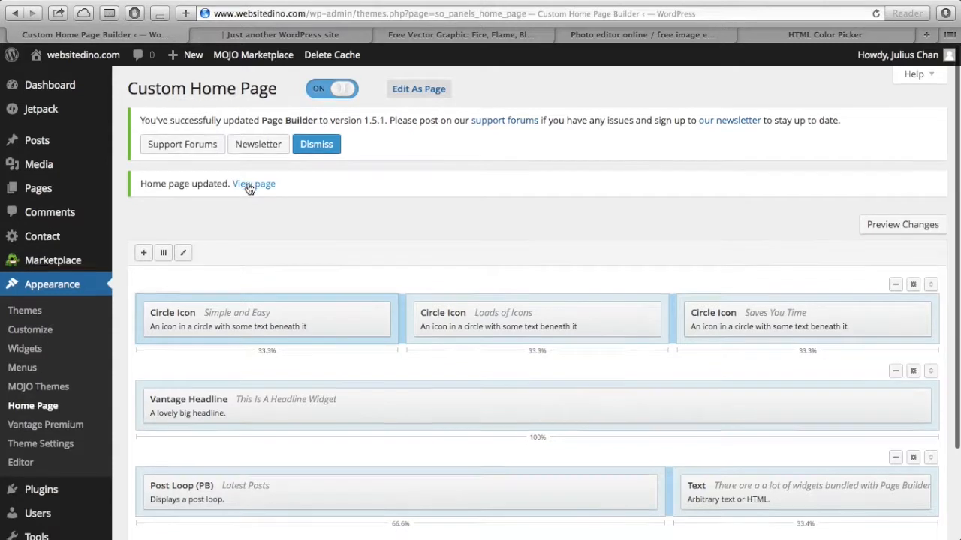
{"action": "scroll", "coordinate": [249, 187], "scroll_direction": "down", "scroll_amount": 3}
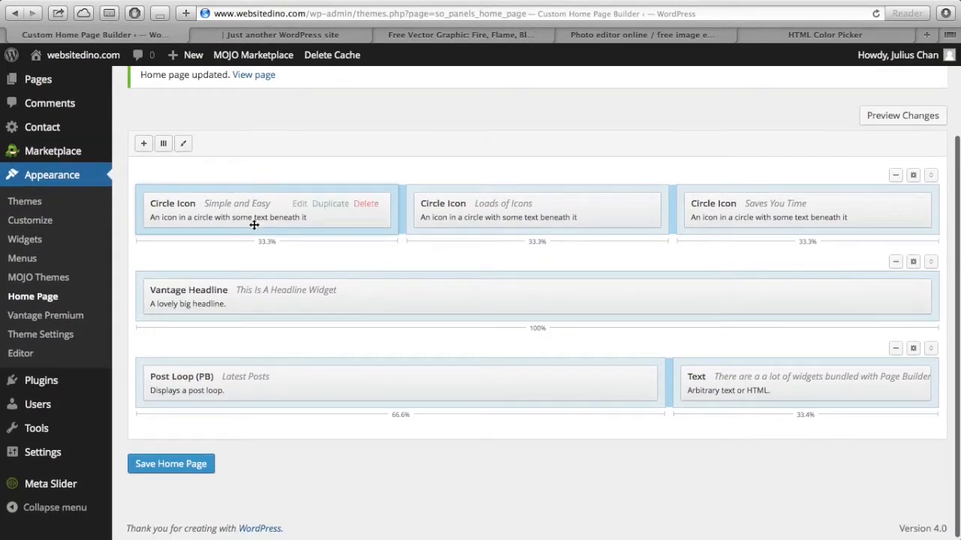
{"action": "mouse_move", "coordinate": [256, 294]}
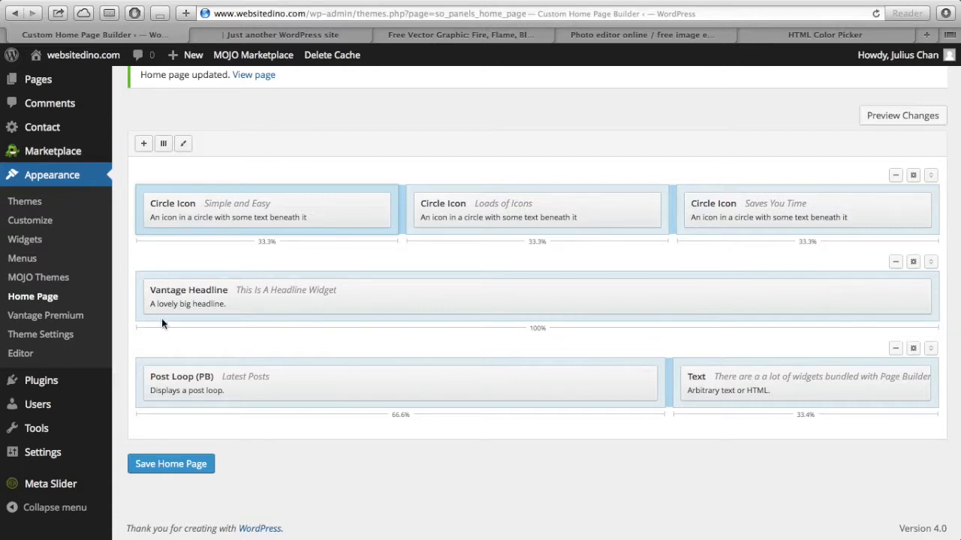
{"action": "left_click", "coordinate": [913, 262]}
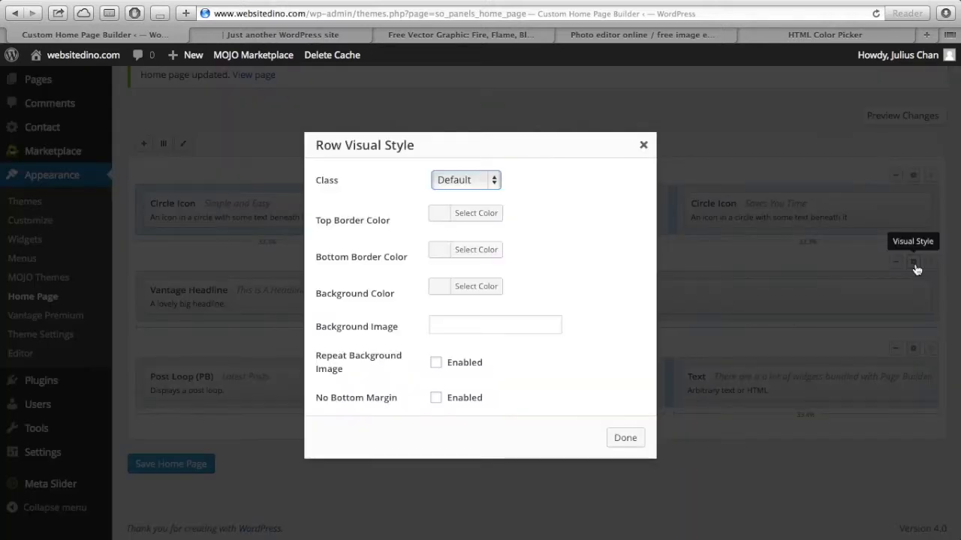
{"action": "left_click", "coordinate": [493, 188]}
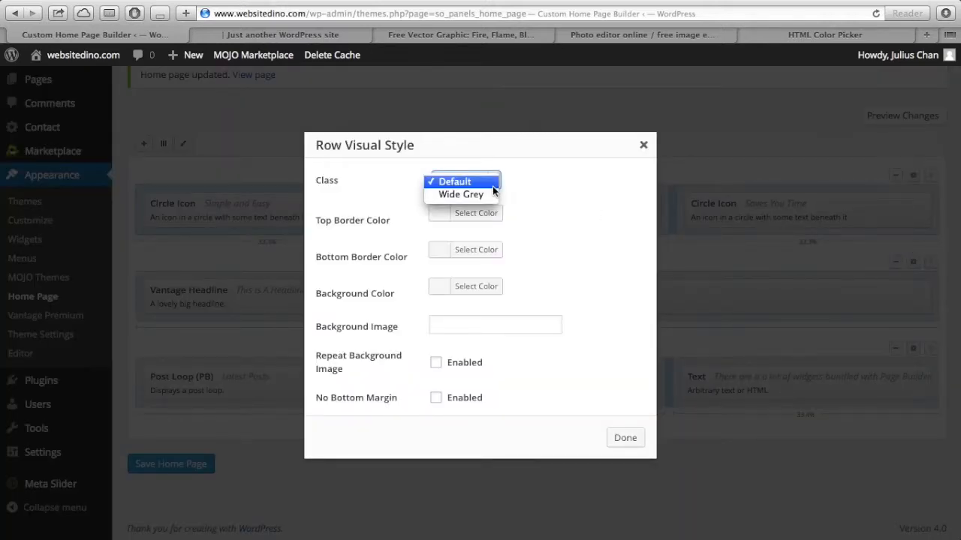
{"action": "left_click", "coordinate": [512, 173]}
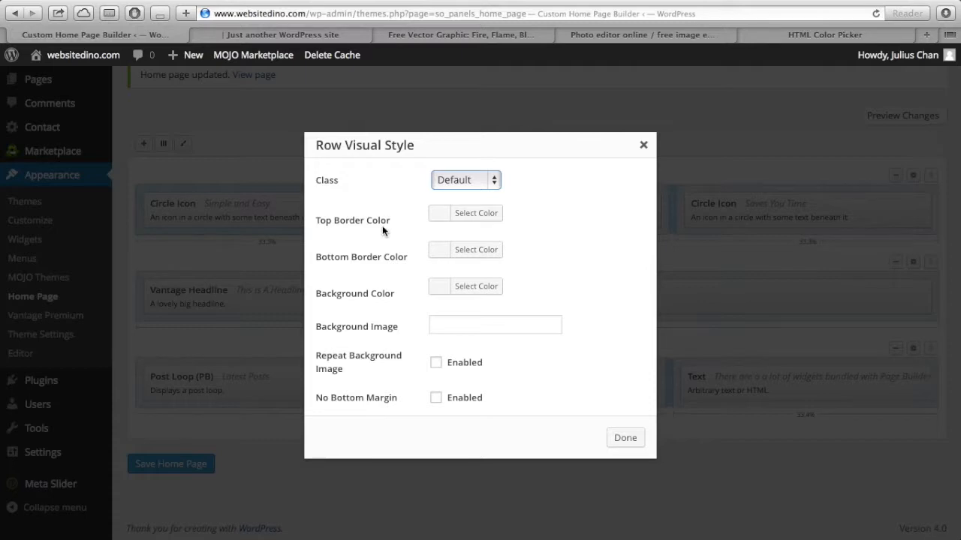
{"action": "left_click", "coordinate": [475, 216]}
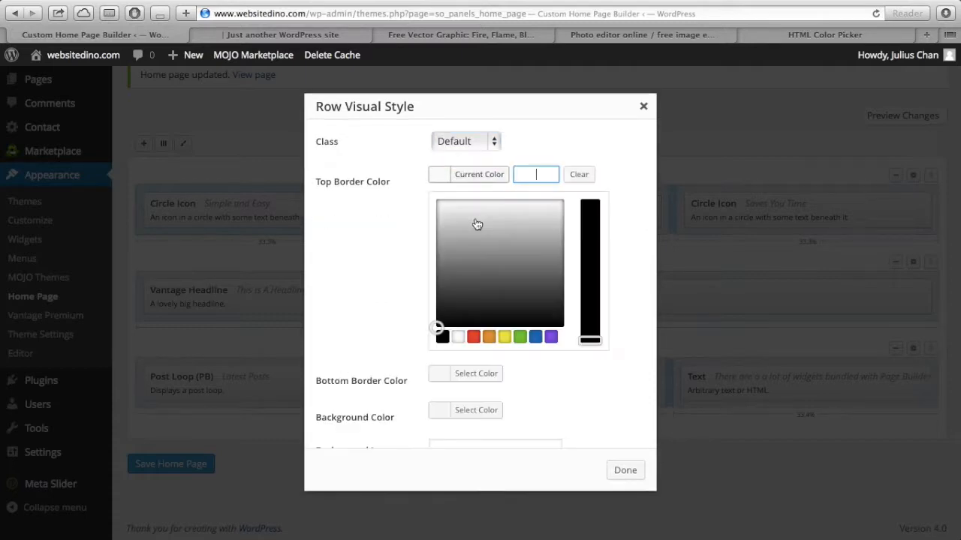
{"action": "left_click", "coordinate": [551, 338]}
{"action": "left_click", "coordinate": [624, 474]}
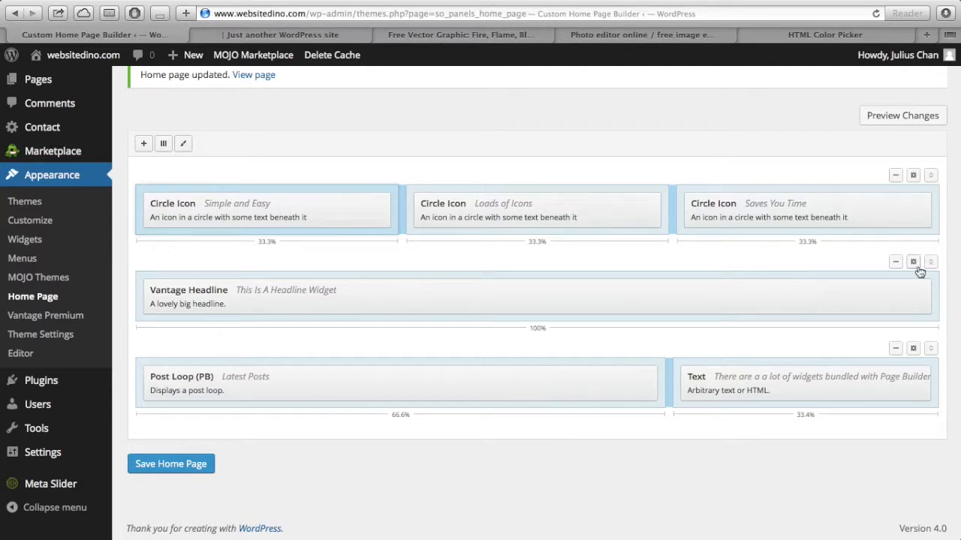
Set the Vantage Headline row's bottom border color to purple #8224e3 and apply the visual style.
{"action": "left_click", "coordinate": [912, 262]}
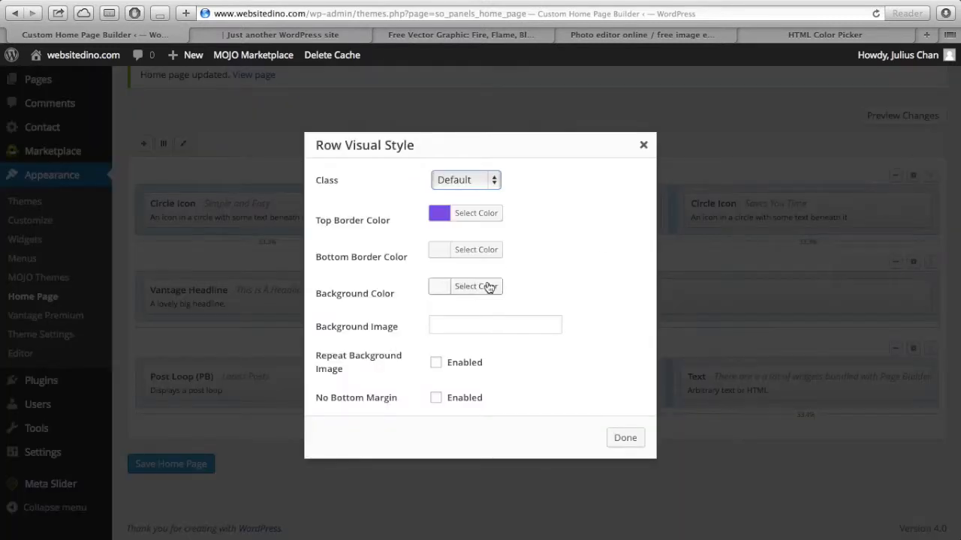
{"action": "left_click", "coordinate": [474, 251]}
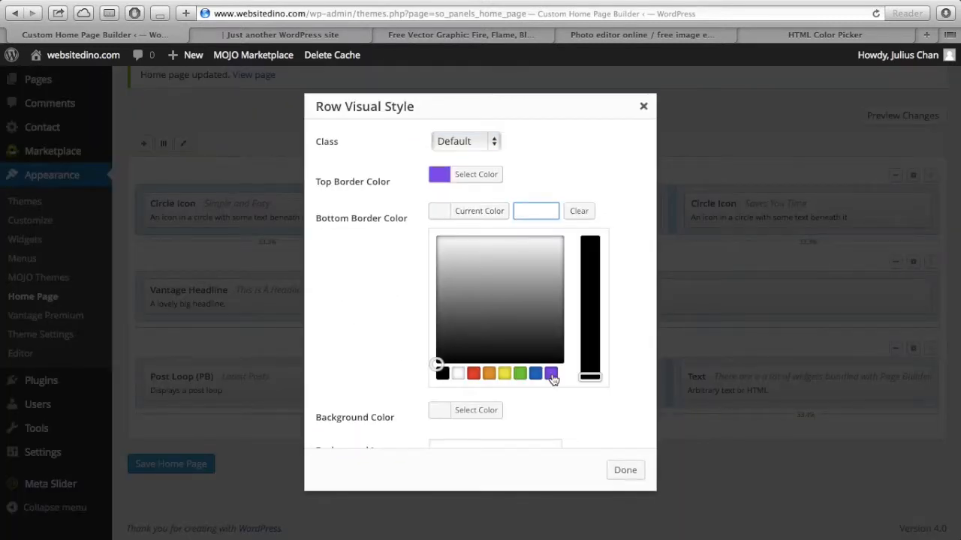
{"action": "left_click", "coordinate": [551, 374]}
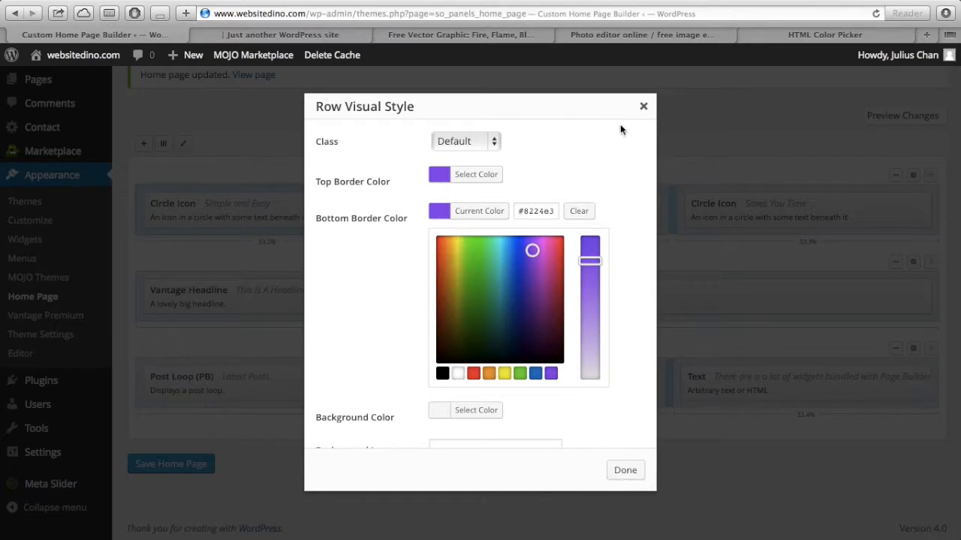
{"action": "scroll", "coordinate": [575, 186], "scroll_direction": "down", "scroll_amount": 4}
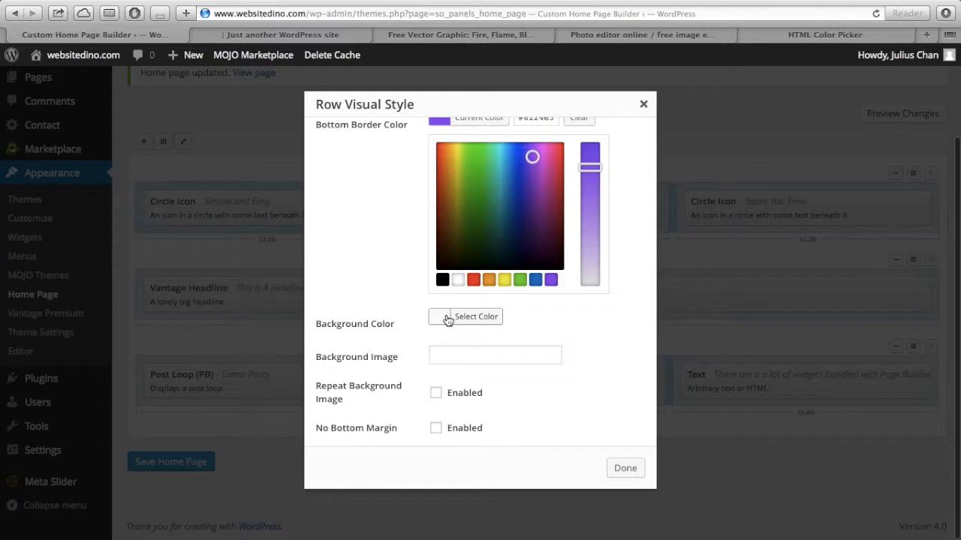
{"action": "left_click", "coordinate": [481, 358]}
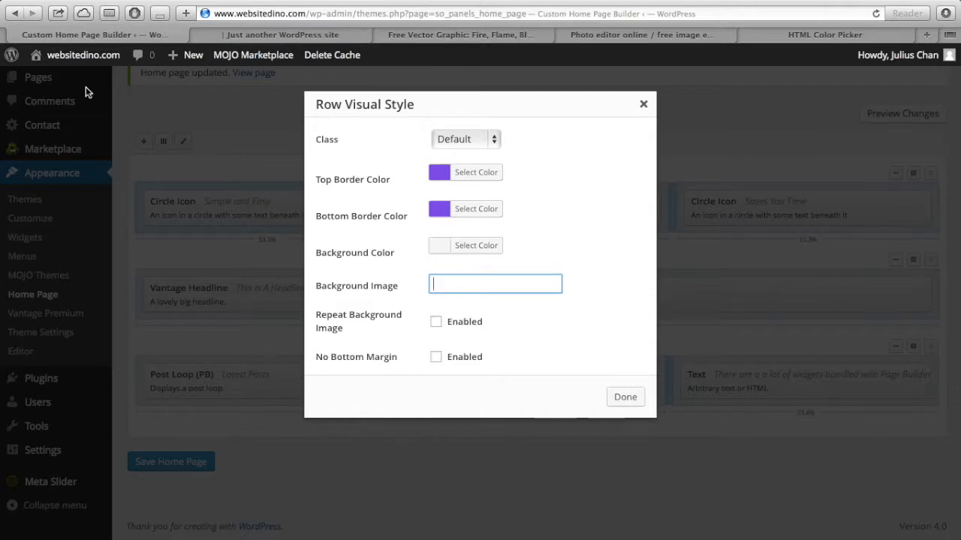
{"action": "mouse_move", "coordinate": [69, 63]}
{"action": "left_click", "coordinate": [630, 398]}
Open the Media Library in a new tab and copy the URL of the waters.jpg image.
{"action": "scroll", "coordinate": [112, 164], "scroll_direction": "up", "scroll_amount": 3}
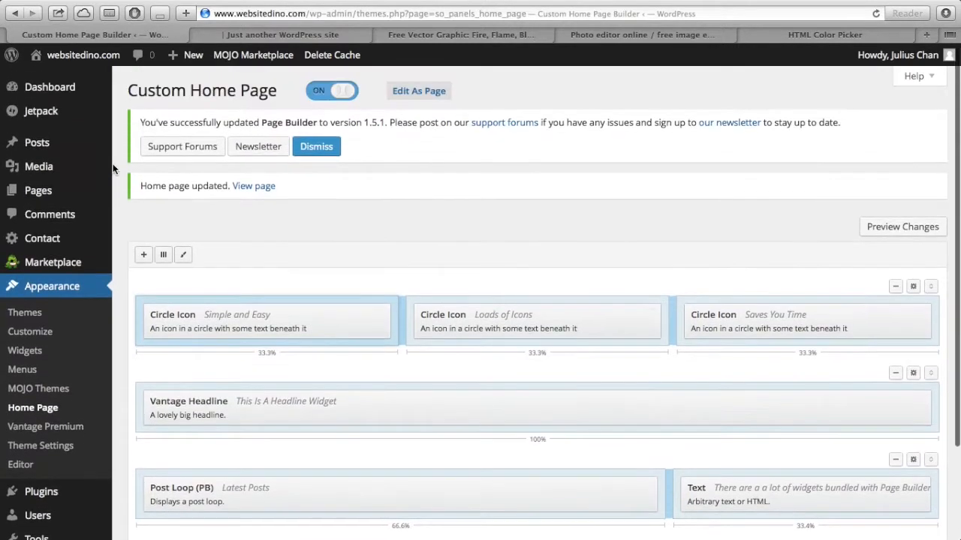
{"action": "mouse_move", "coordinate": [40, 168]}
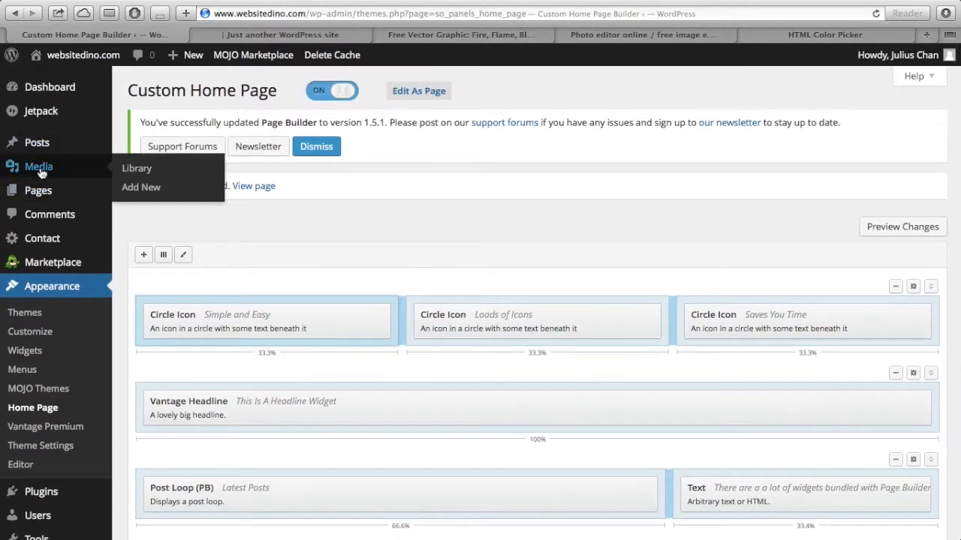
{"action": "left_click", "coordinate": [141, 169], "text": "super"}
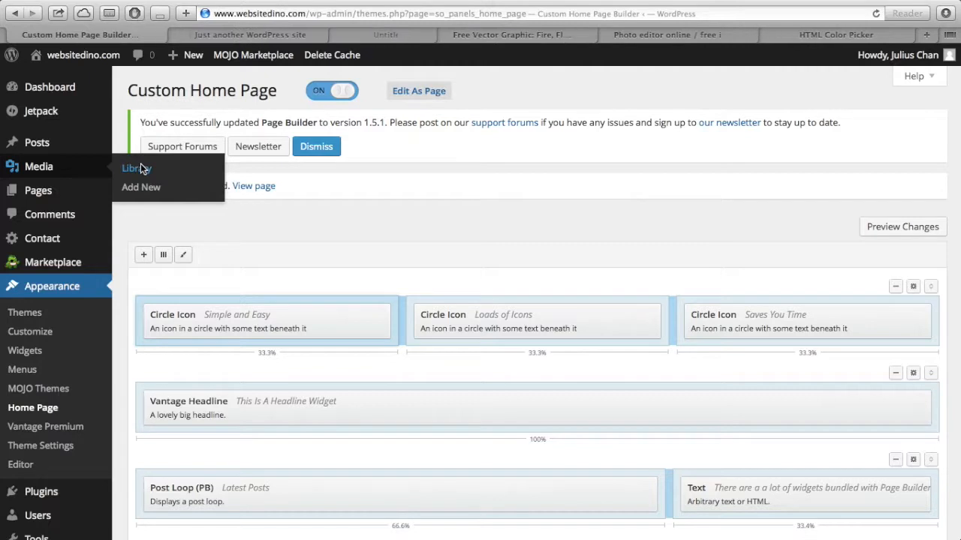
{"action": "left_click", "coordinate": [371, 42]}
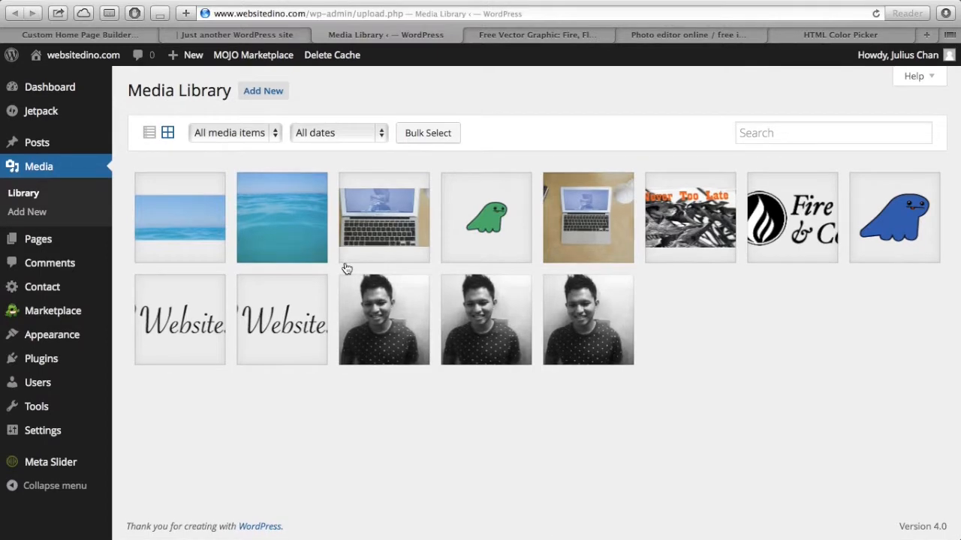
{"action": "left_click", "coordinate": [195, 237]}
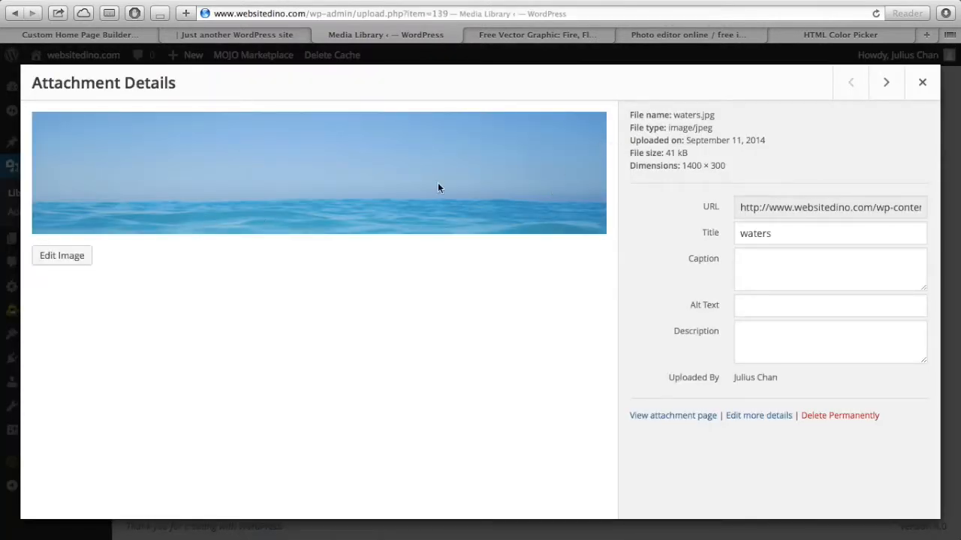
{"action": "left_click", "coordinate": [786, 206]}
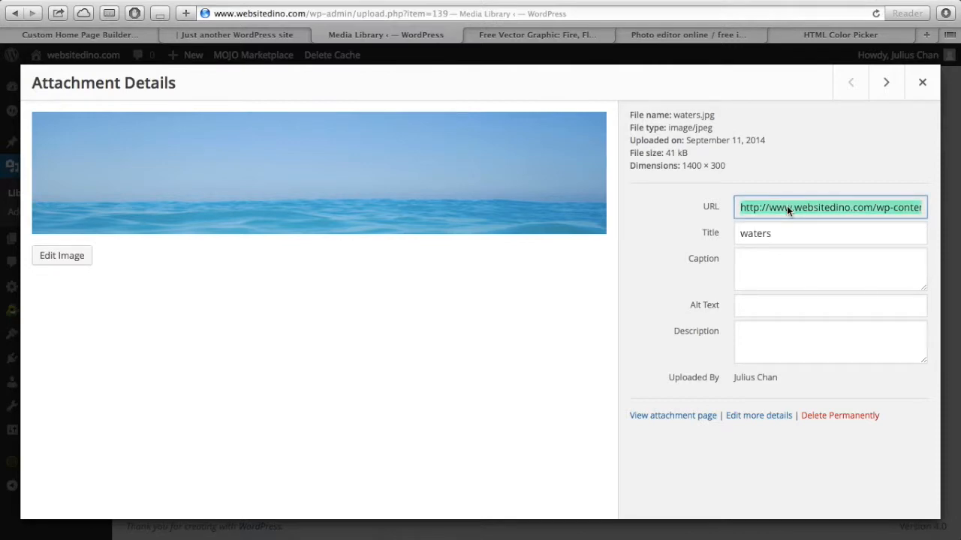
{"action": "mouse_move", "coordinate": [273, 2]}
Set the copied waters.jpg URL as the background image of the Vantage Headline row and save the home page.
{"action": "left_click", "coordinate": [129, 68]}
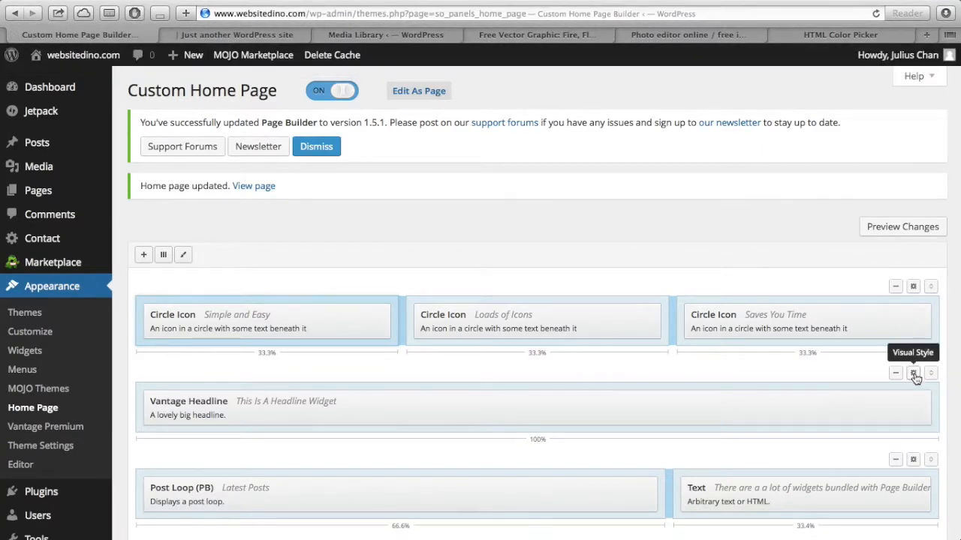
{"action": "left_click", "coordinate": [914, 373]}
{"action": "left_click", "coordinate": [542, 325]}
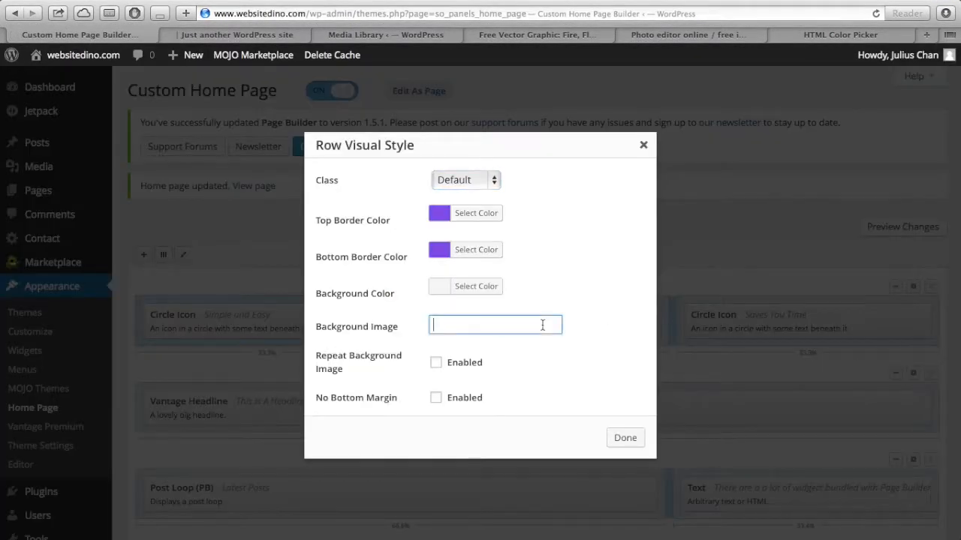
{"action": "key", "text": "super+v"}
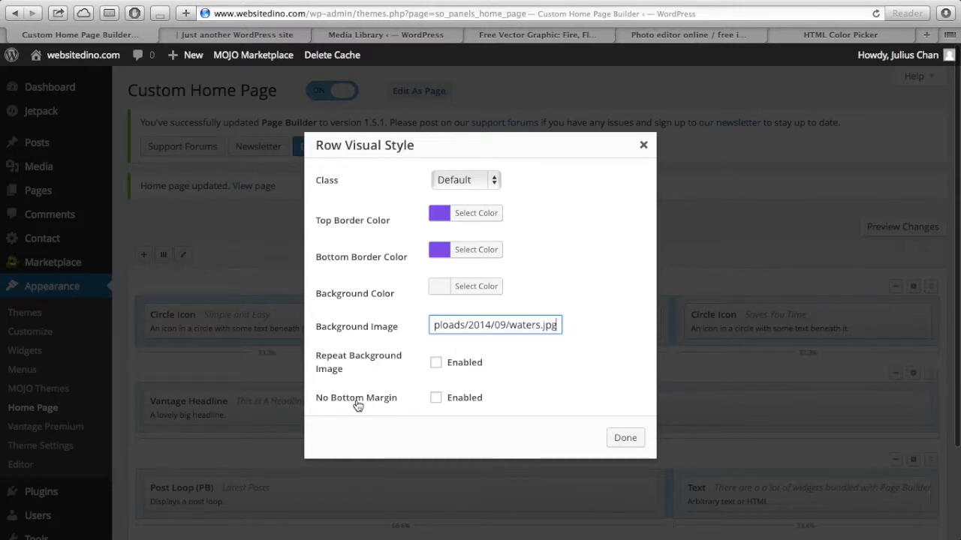
{"action": "left_click", "coordinate": [618, 437]}
{"action": "scroll", "coordinate": [455, 447], "scroll_direction": "down", "scroll_amount": 3}
{"action": "left_click", "coordinate": [212, 462]}
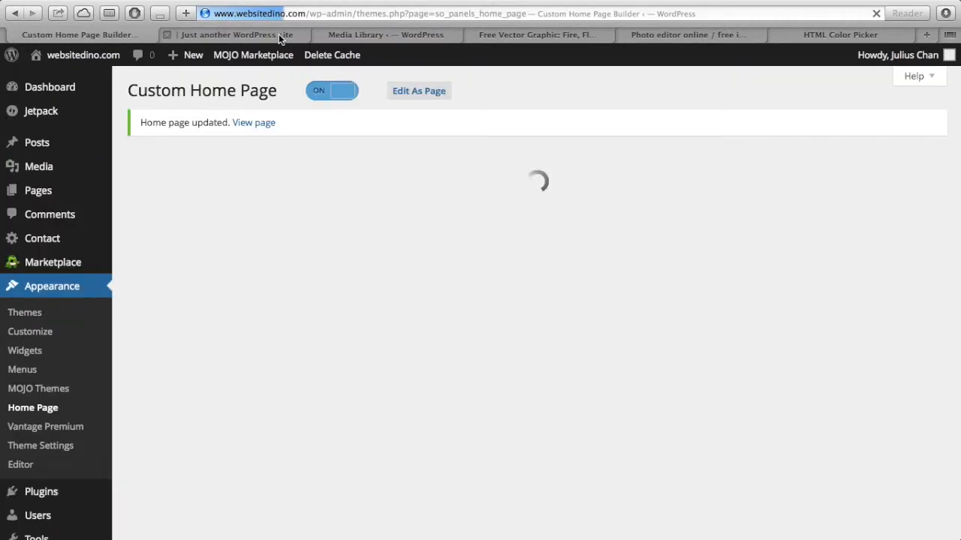
Look over the headline section on the live home page to examine its background image and borders.
{"action": "left_click", "coordinate": [279, 34]}
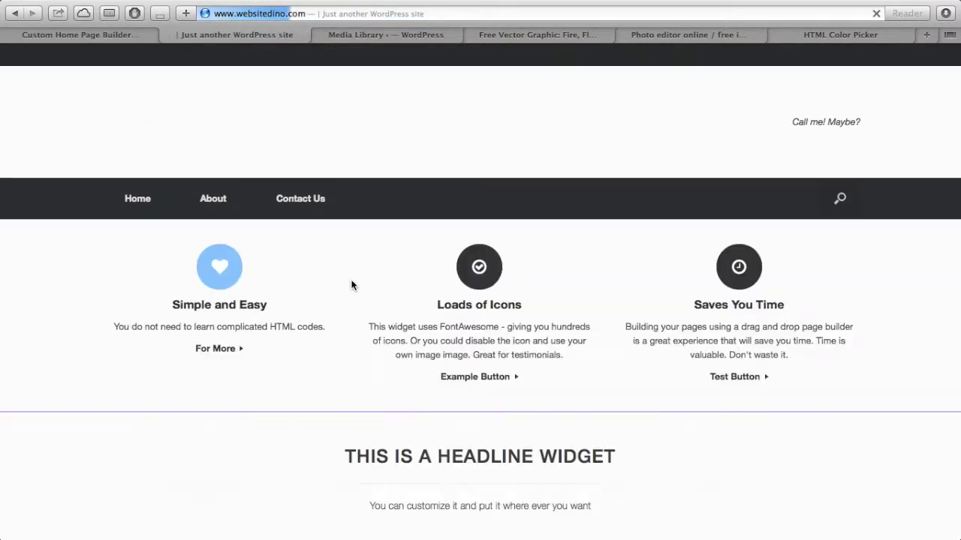
{"action": "scroll", "coordinate": [353, 286], "scroll_direction": "down", "scroll_amount": 2}
{"action": "scroll", "coordinate": [351, 286], "scroll_direction": "down", "scroll_amount": 5}
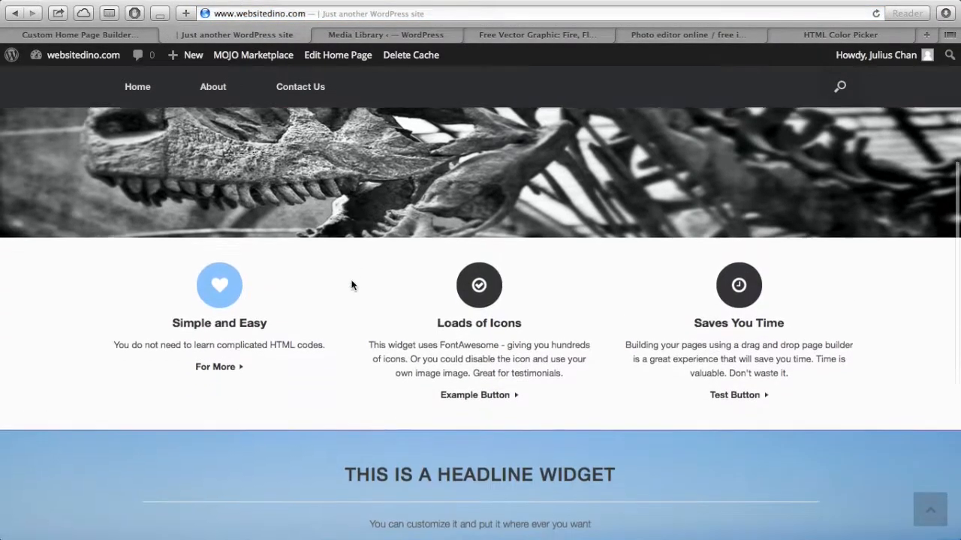
{"action": "scroll", "coordinate": [351, 284], "scroll_direction": "down", "scroll_amount": 3}
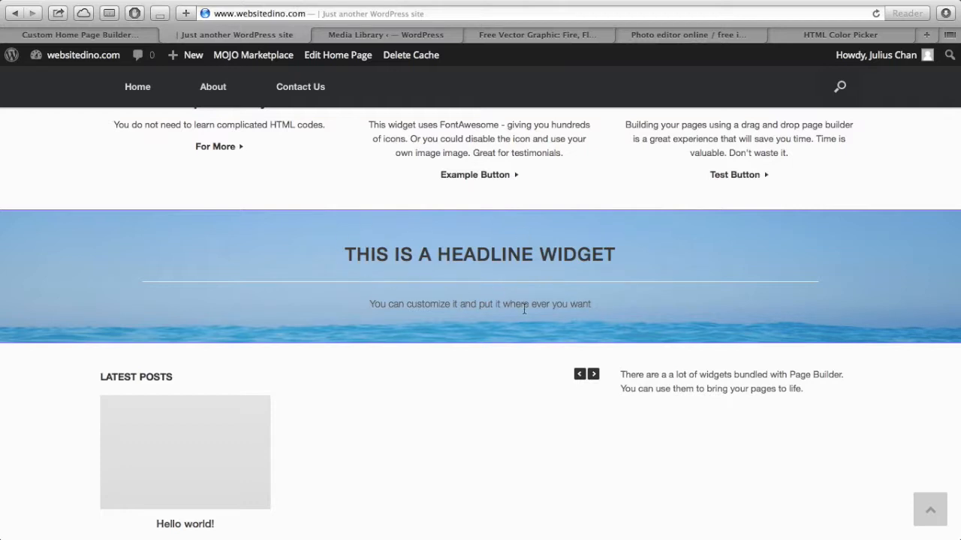
{"action": "scroll", "coordinate": [545, 342], "scroll_direction": "down", "scroll_amount": 1}
{"action": "scroll", "coordinate": [545, 342], "scroll_direction": "up", "scroll_amount": 2}
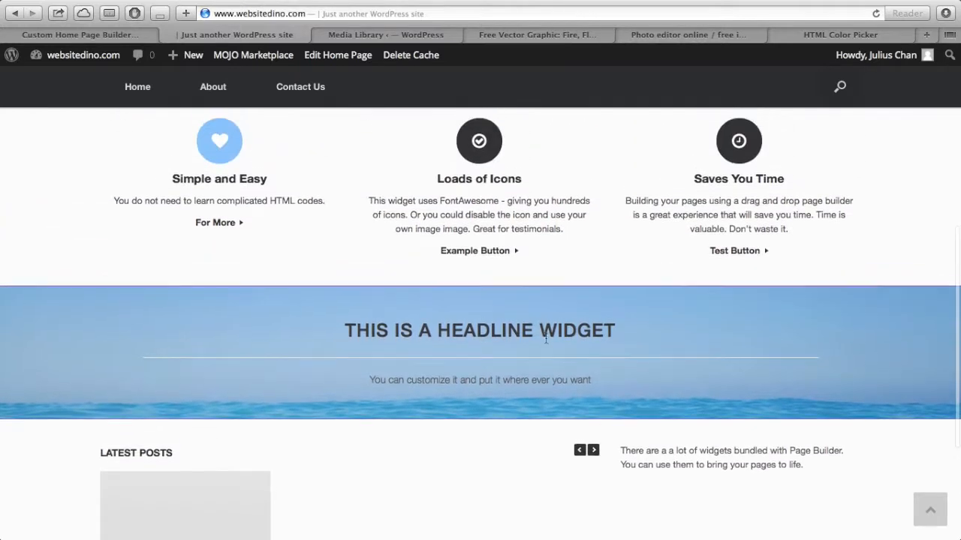
{"action": "scroll", "coordinate": [545, 340], "scroll_direction": "down", "scroll_amount": 1}
{"action": "scroll", "coordinate": [545, 337], "scroll_direction": "up", "scroll_amount": 2}
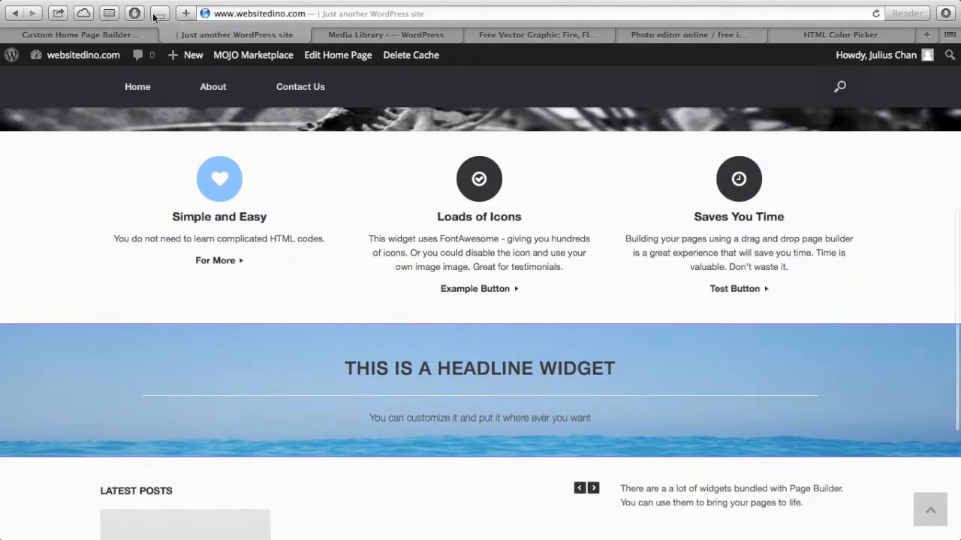
Enable No Bottom Margin in the Vantage Headline row's visual style and save the home page.
{"action": "left_click", "coordinate": [129, 35]}
{"action": "left_click", "coordinate": [909, 377]}
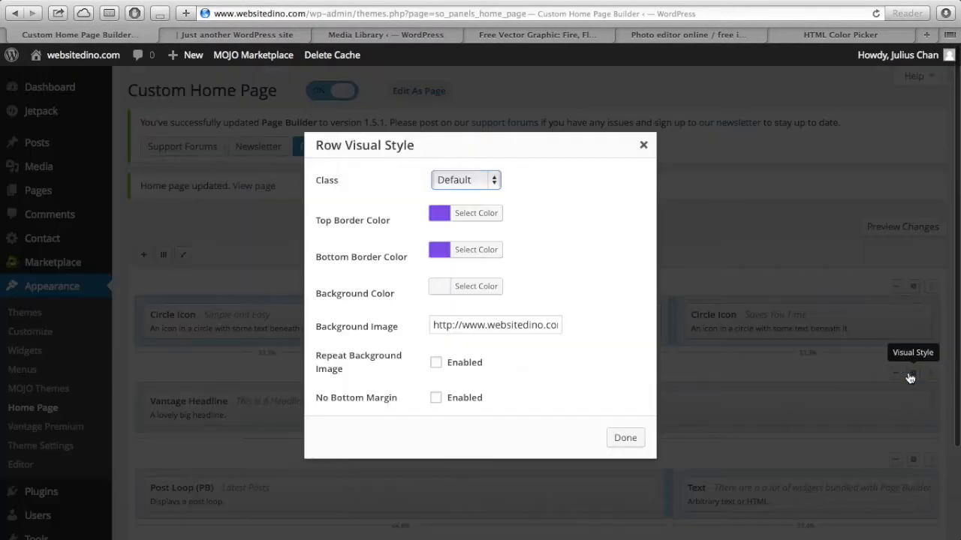
{"action": "left_click", "coordinate": [436, 399]}
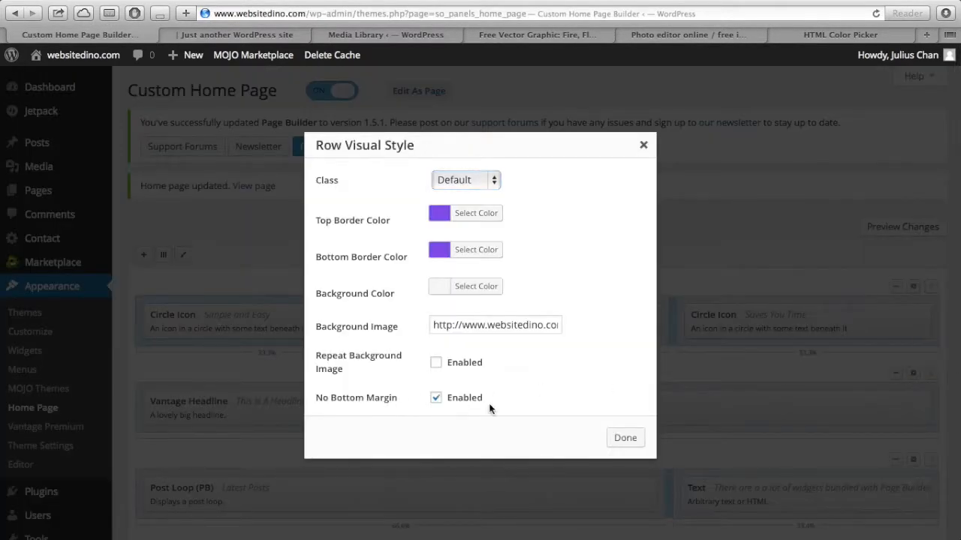
{"action": "left_click", "coordinate": [625, 438]}
{"action": "scroll", "coordinate": [620, 448], "scroll_direction": "down", "scroll_amount": 3}
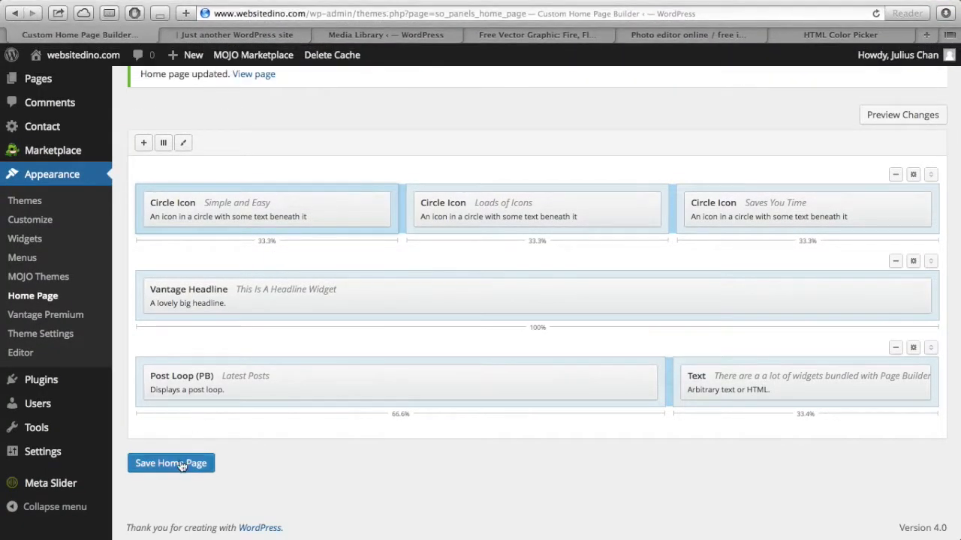
{"action": "left_click_drag", "start_coordinate": [213, 14], "coordinate": [286, 28]}
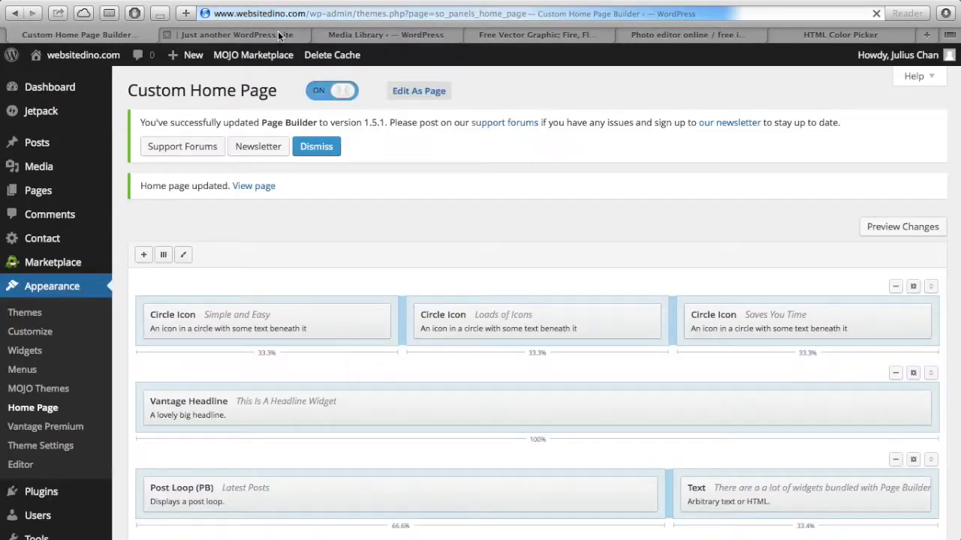
Reload the live home page and check the spacing beneath the headline section.
{"action": "left_click", "coordinate": [285, 33]}
{"action": "scroll", "coordinate": [330, 224], "scroll_direction": "down", "scroll_amount": 3}
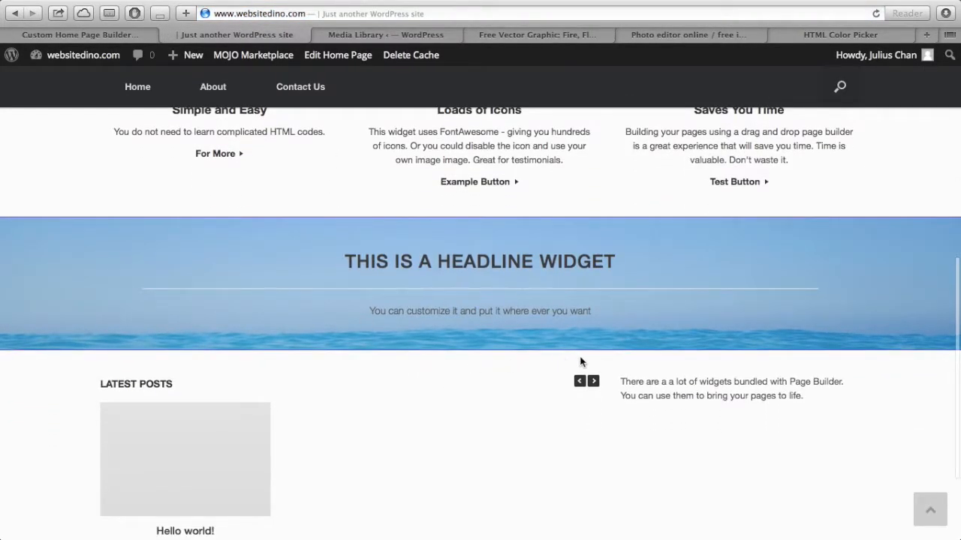
{"action": "key", "text": "super+r"}
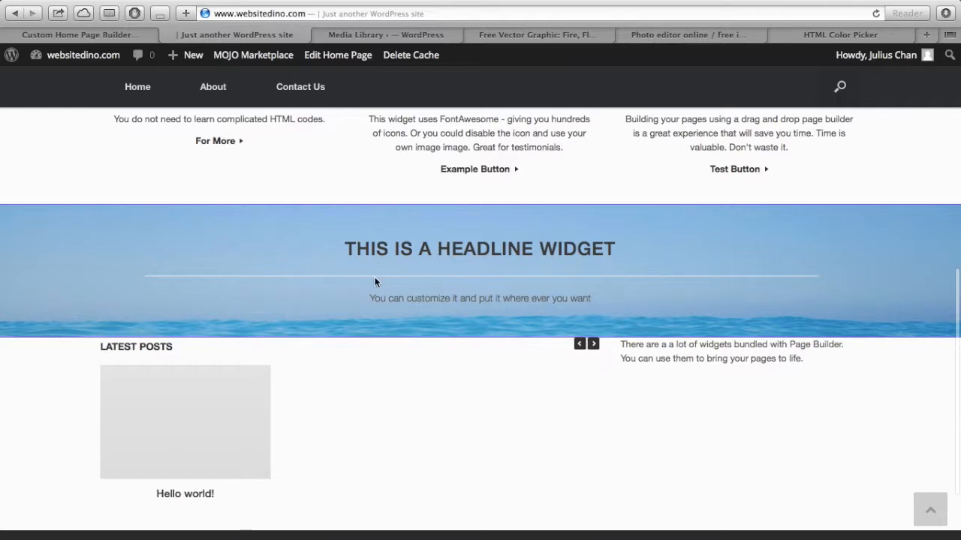
In the home page builder, try moving the Post Loop and Text row above the Vantage Headline row, and restore the original order.
{"action": "left_click", "coordinate": [134, 36]}
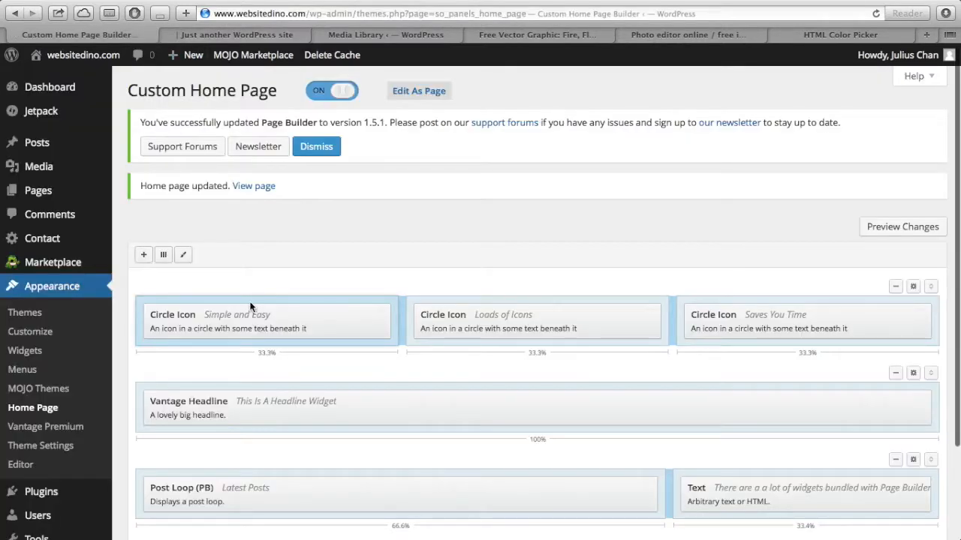
{"action": "scroll", "coordinate": [251, 306], "scroll_direction": "down", "scroll_amount": 3}
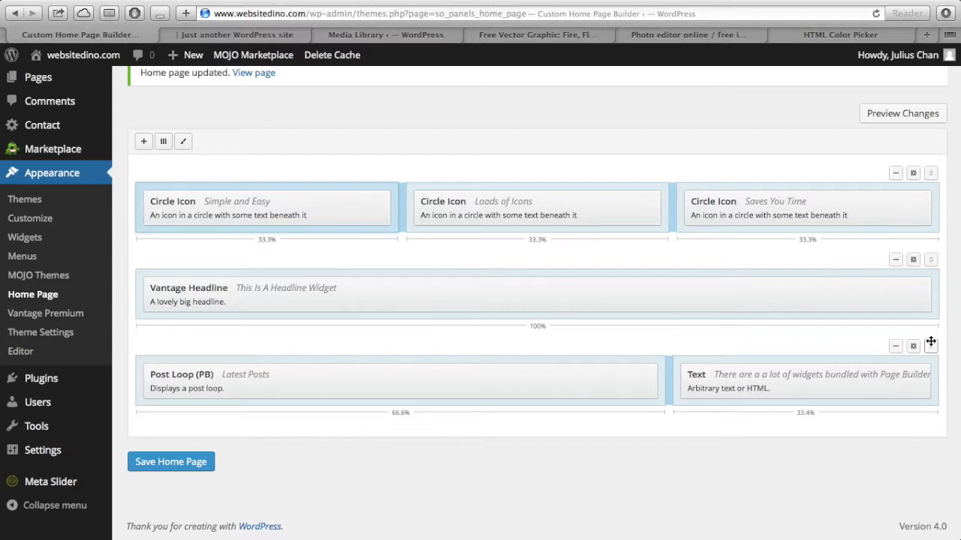
{"action": "left_click_drag", "start_coordinate": [932, 346], "coordinate": [926, 278]}
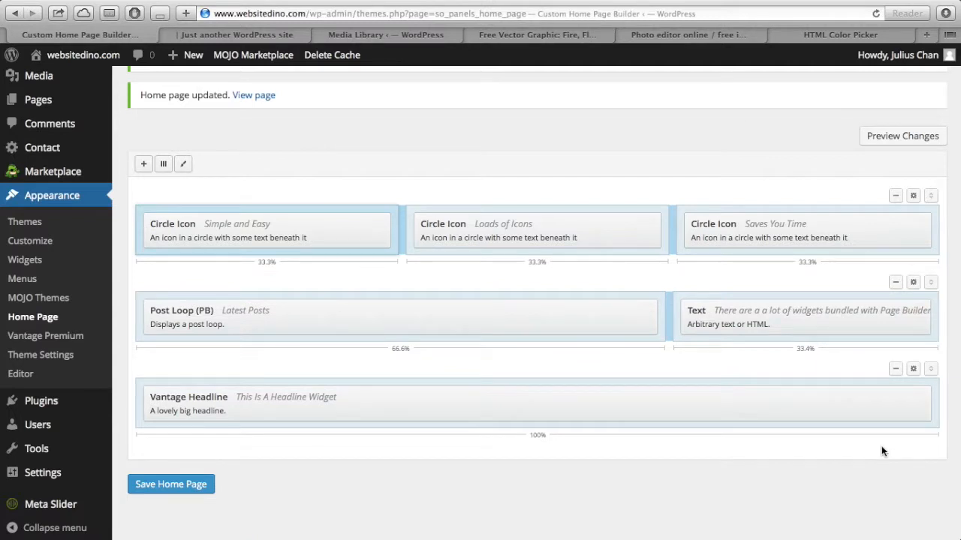
{"action": "left_click_drag", "start_coordinate": [934, 282], "coordinate": [933, 369]}
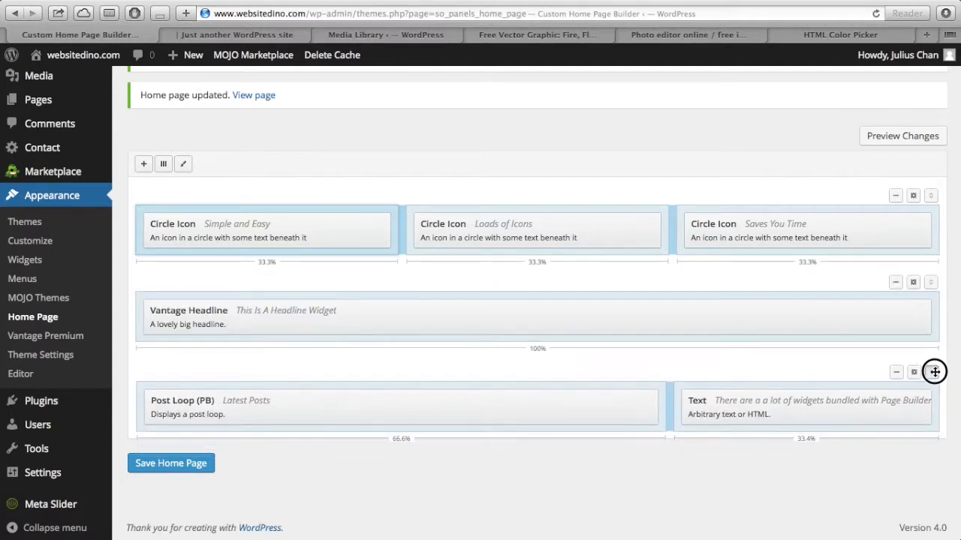
Delete the Post Loop and Text row and add a new row with 2 columns in its place.
{"action": "left_click", "coordinate": [897, 369]}
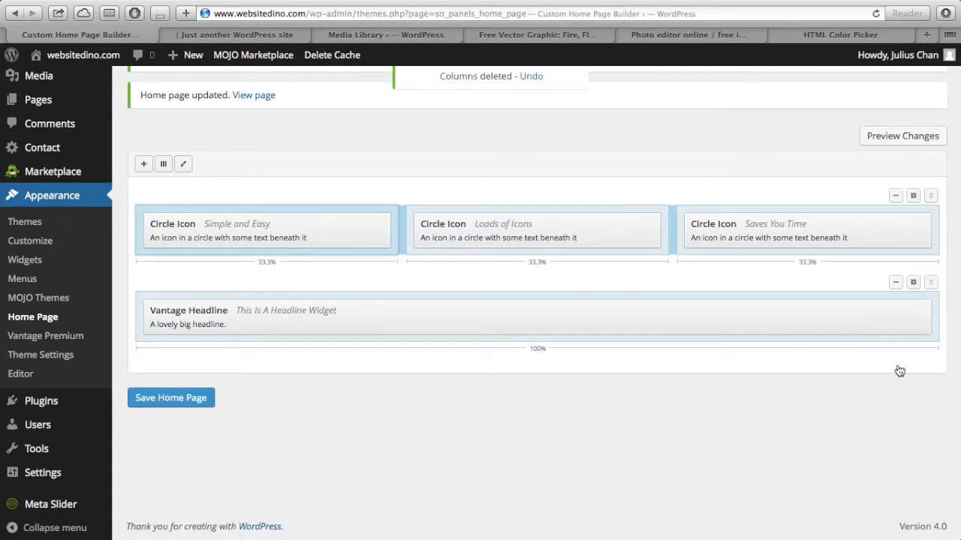
{"action": "mouse_move", "coordinate": [492, 325]}
{"action": "left_click", "coordinate": [163, 166]}
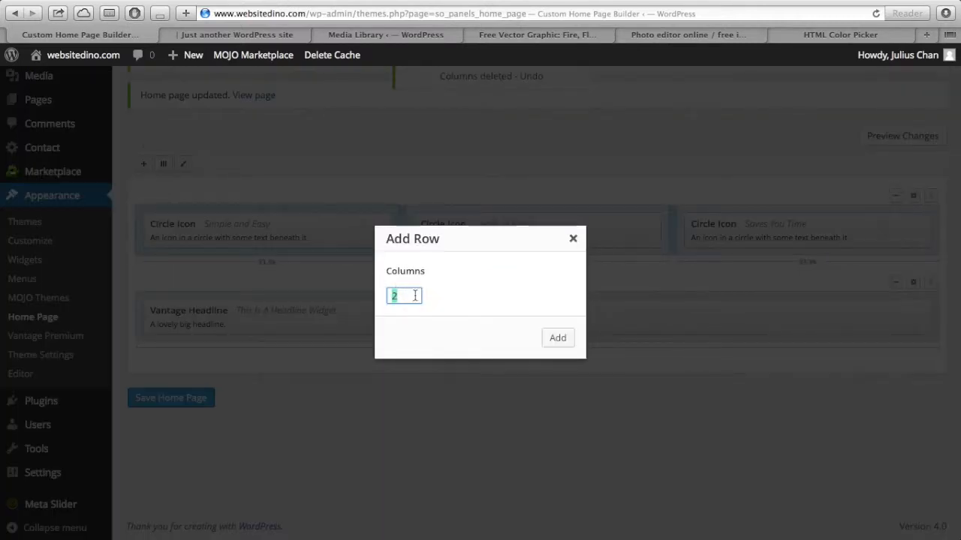
{"action": "left_click", "coordinate": [558, 339]}
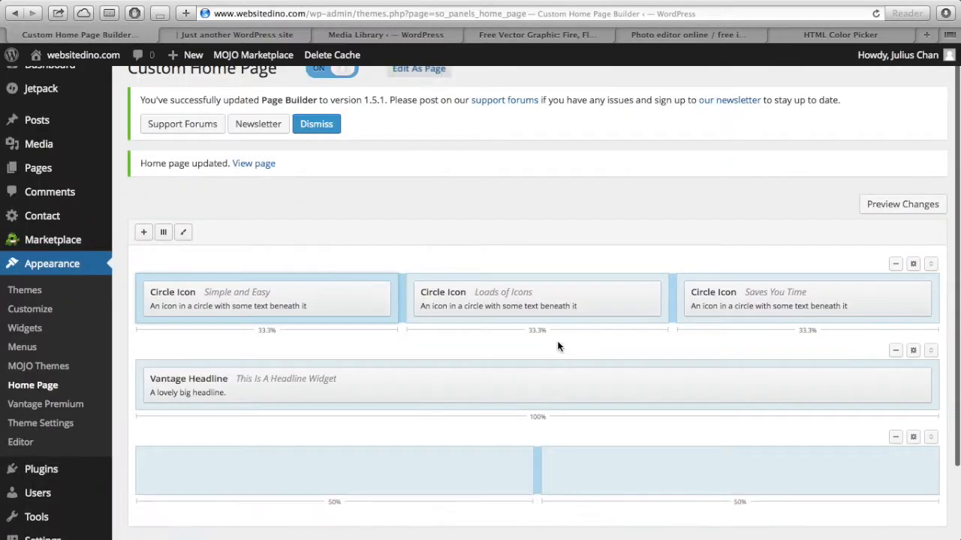
Resize the new row's columns to 66.7% and 33.3%.
{"action": "scroll", "coordinate": [557, 346], "scroll_direction": "down", "scroll_amount": 1}
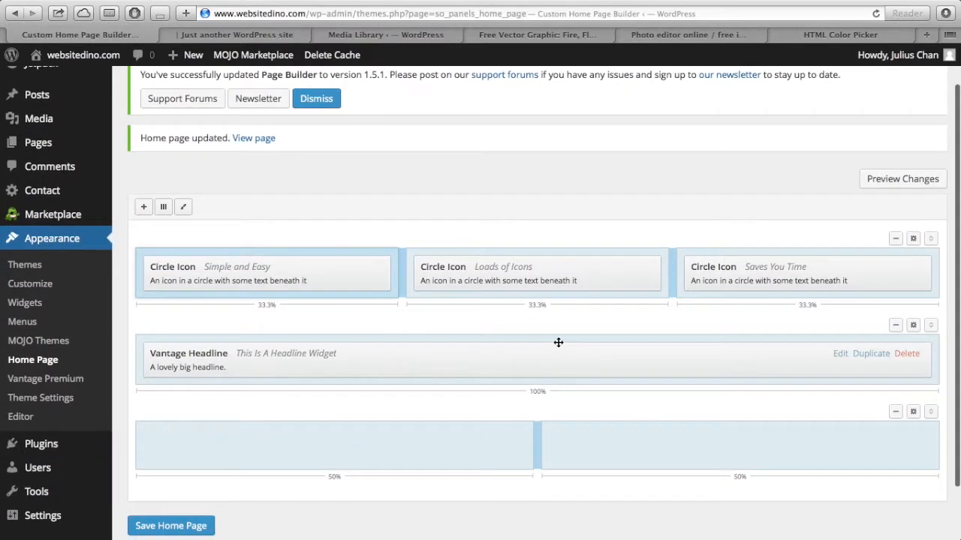
{"action": "scroll", "coordinate": [557, 346], "scroll_direction": "down", "scroll_amount": 2}
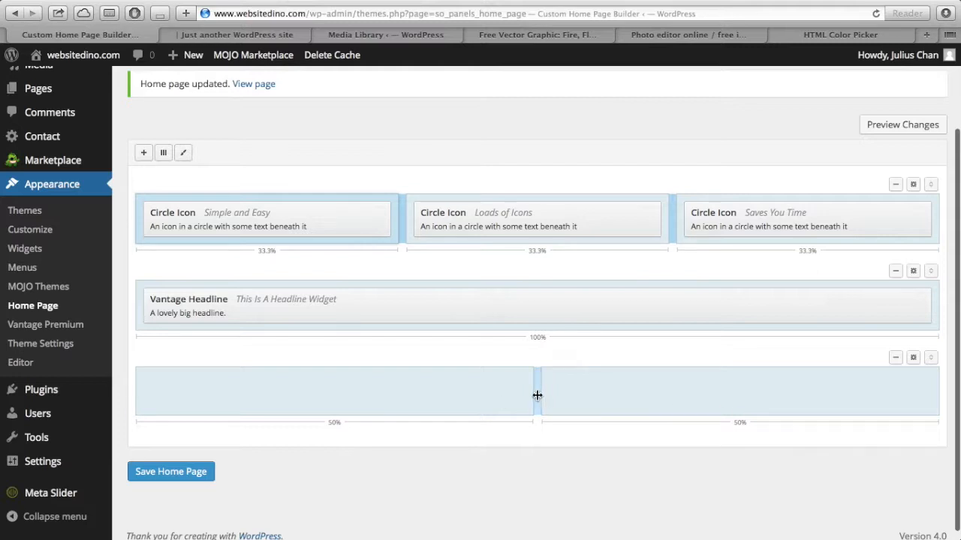
{"action": "left_click_drag", "start_coordinate": [538, 395], "coordinate": [669, 400]}
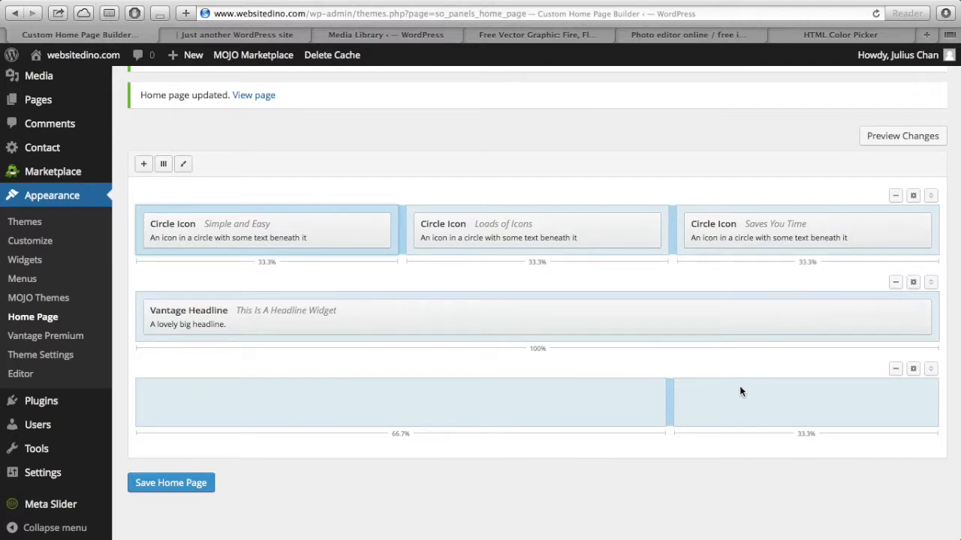
Insert a Call To Action (PB) widget into the wider column of the empty row and begin editing its title.
{"action": "scroll", "coordinate": [740, 391], "scroll_direction": "down", "scroll_amount": 1}
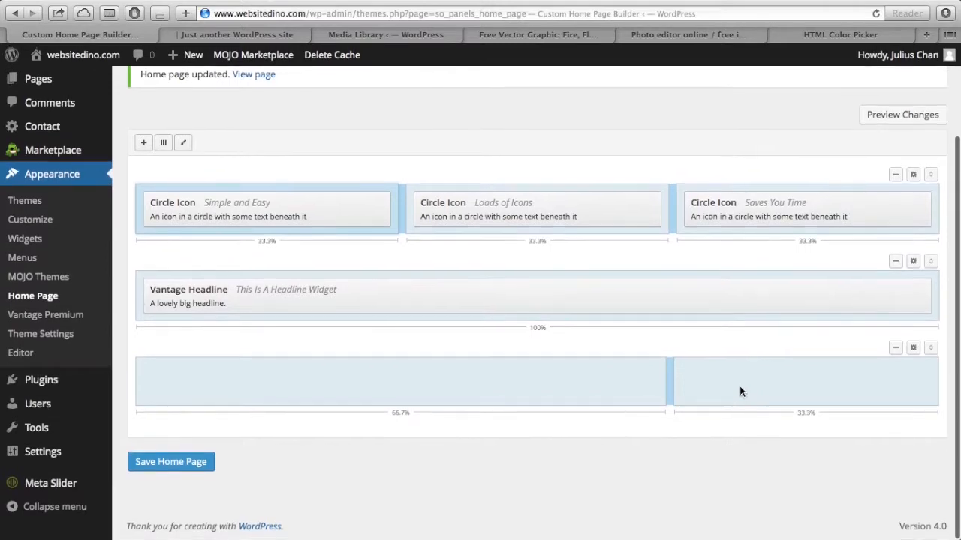
{"action": "left_click", "coordinate": [366, 389]}
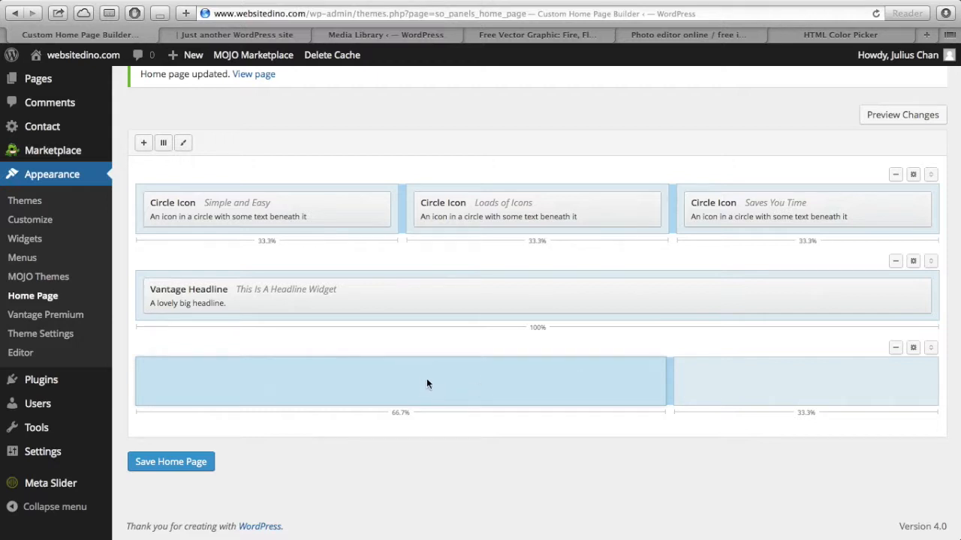
{"action": "left_click", "coordinate": [146, 143]}
{"action": "scroll", "coordinate": [243, 257], "scroll_direction": "down", "scroll_amount": 3}
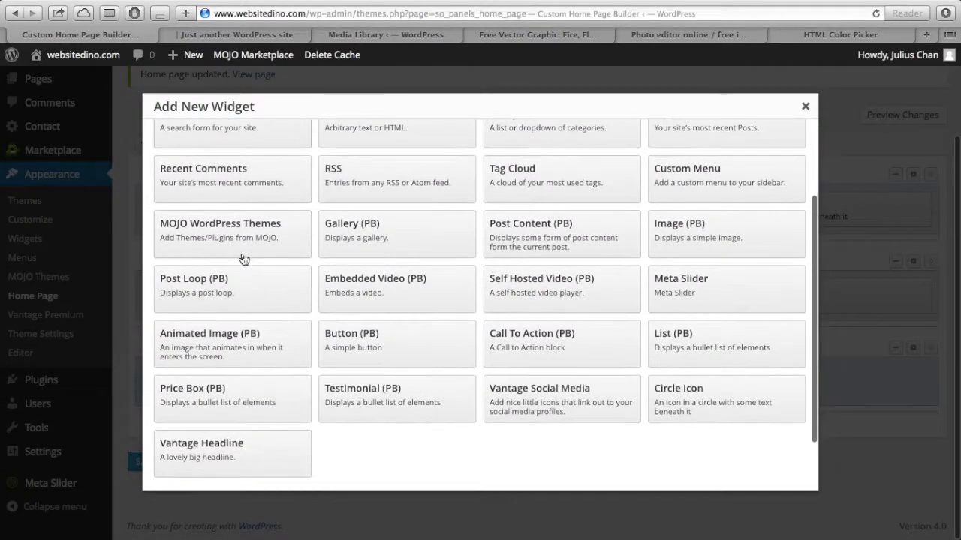
{"action": "left_click", "coordinate": [522, 342]}
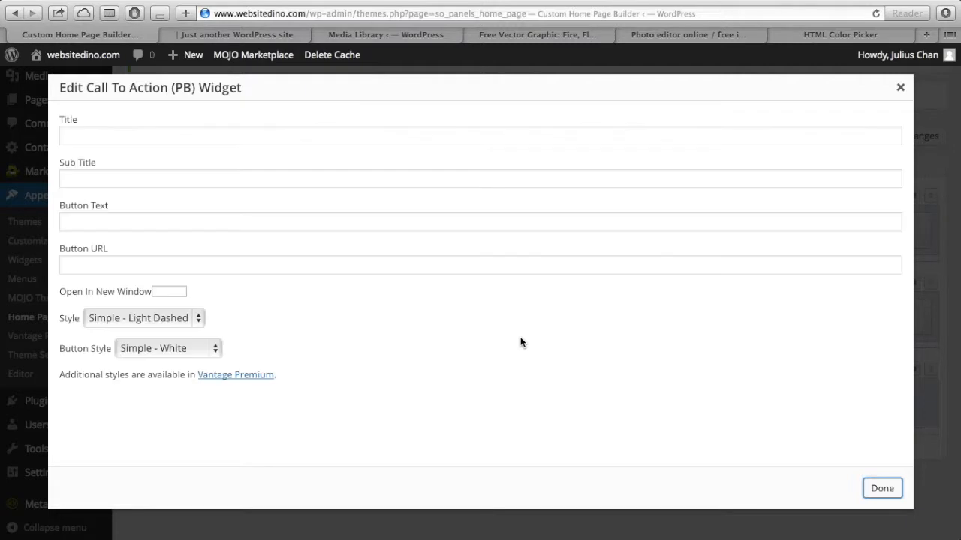
{"action": "left_click", "coordinate": [216, 134]}
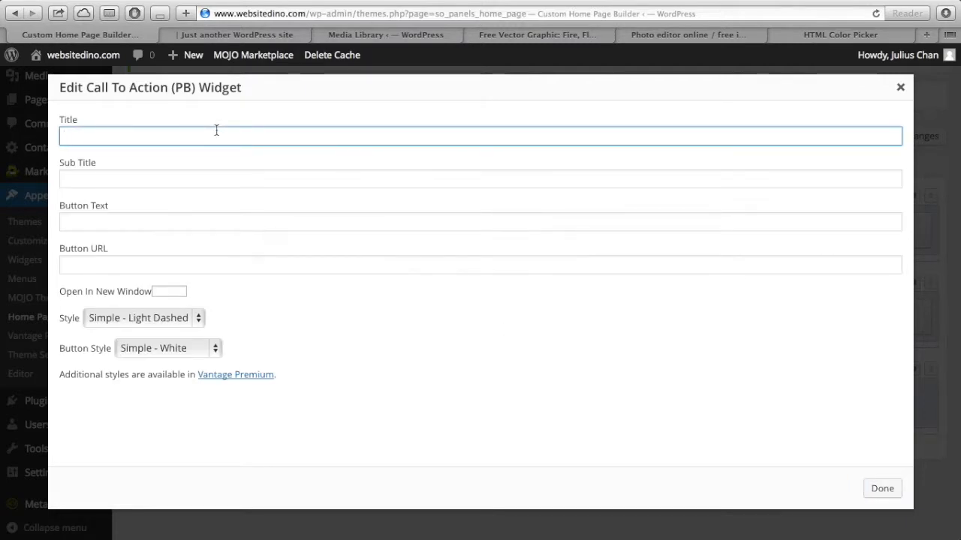
{"action": "type", "text": "For more videos"}
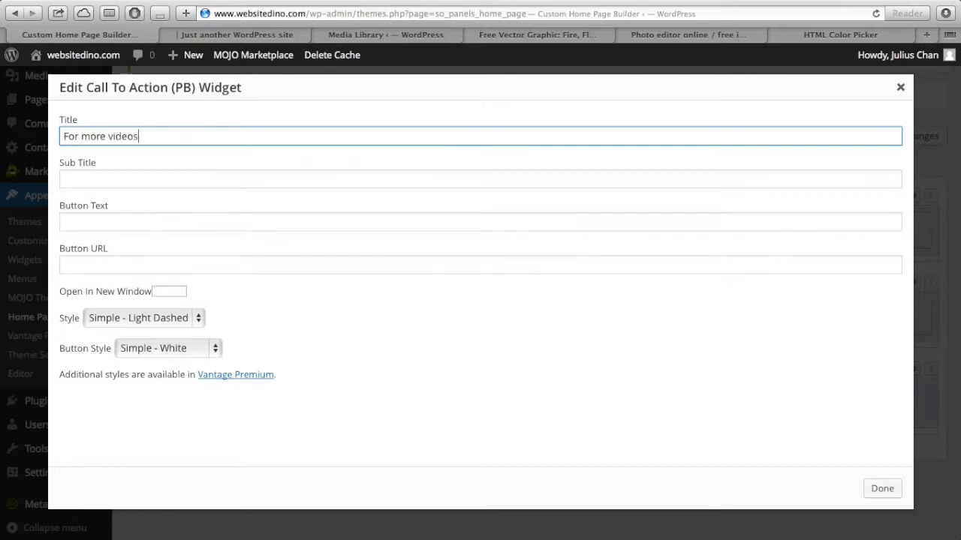
{"action": "key", "text": "BackSpace"}
{"action": "key", "text": "BackSpace"}
{"action": "key", "text": "BackSpace"}
{"action": "key", "text": "BackSpace"}
{"action": "key", "text": "BackSpace"}
{"action": "key", "text": "BackSpace"}
{"action": "key", "text": "BackSpace"}
{"action": "key", "text": "BackSpace"}
{"action": "key", "text": "BackSpace"}
{"action": "key", "text": "BackSpace"}
Enter the title "Videos about creating websites", the sub title "For your viewing pleasure" and the button text "Click Here" for the Call To Action widget.
{"action": "type", "text": "Videos about creating websites"}
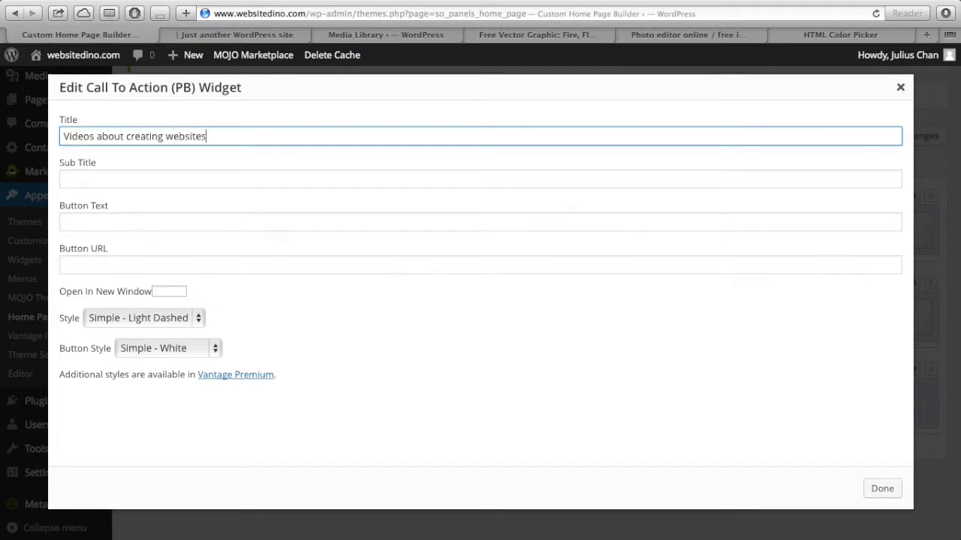
{"action": "key", "text": "Tab"}
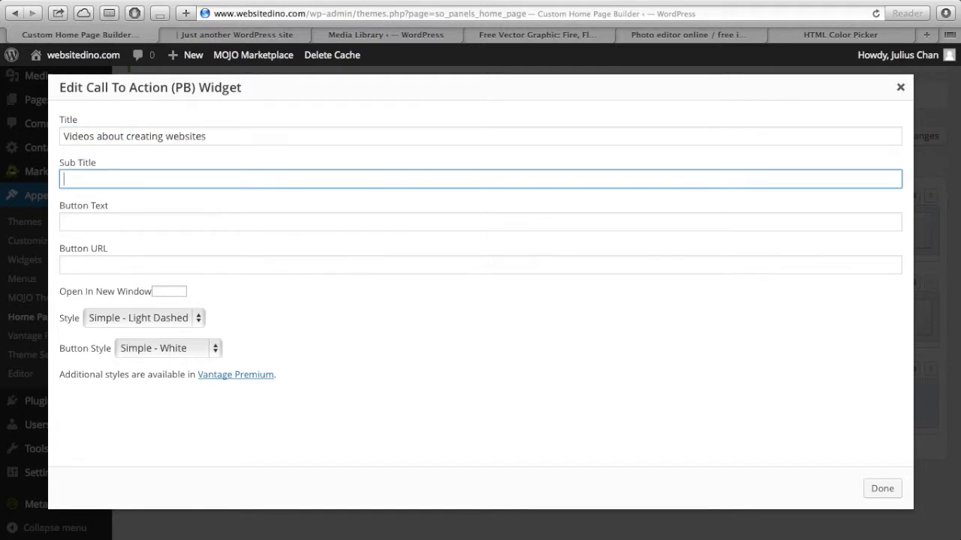
{"action": "type", "text": "For your viewing pleasure"}
{"action": "left_click", "coordinate": [158, 216]}
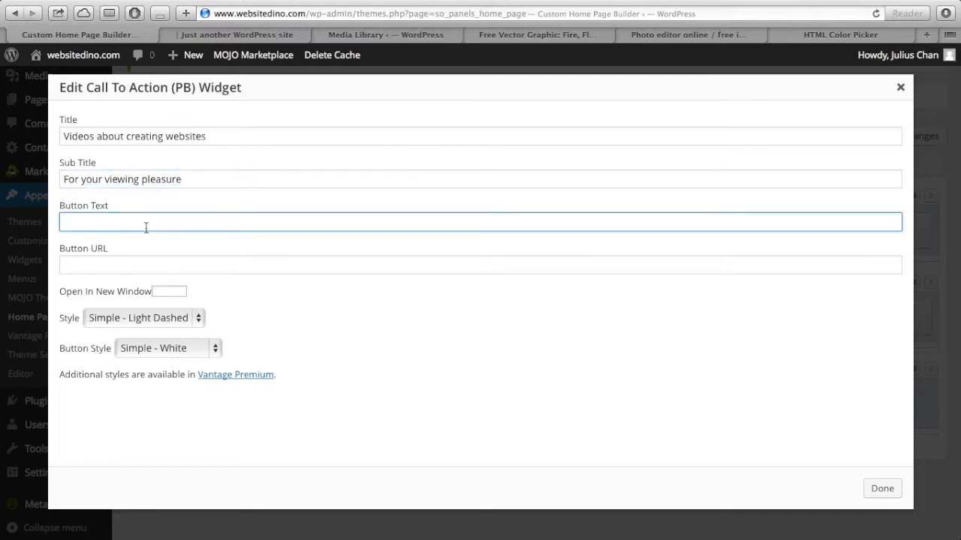
{"action": "type", "text": "ClicnkHere"}
{"action": "left_click", "coordinate": [127, 268]}
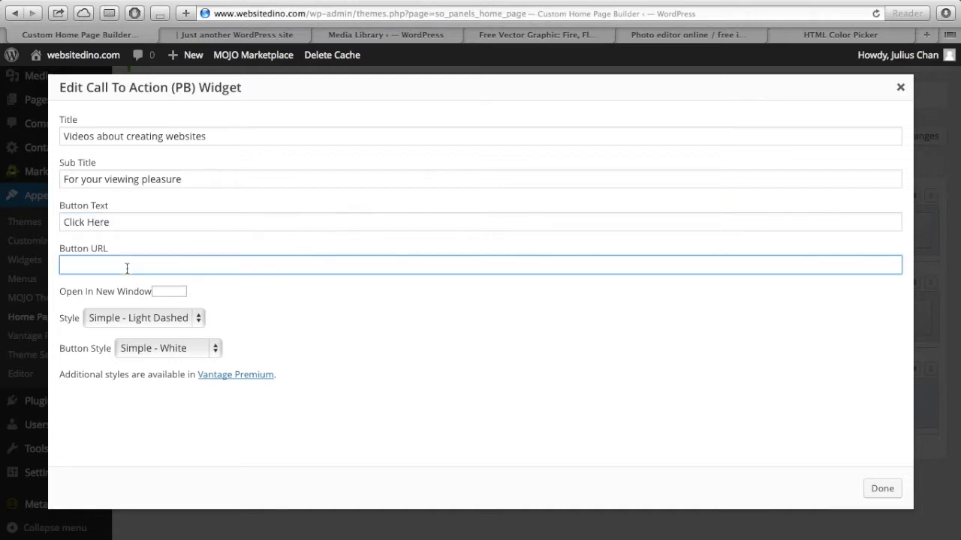
{"action": "type", "text": "http://websitedino.com"}
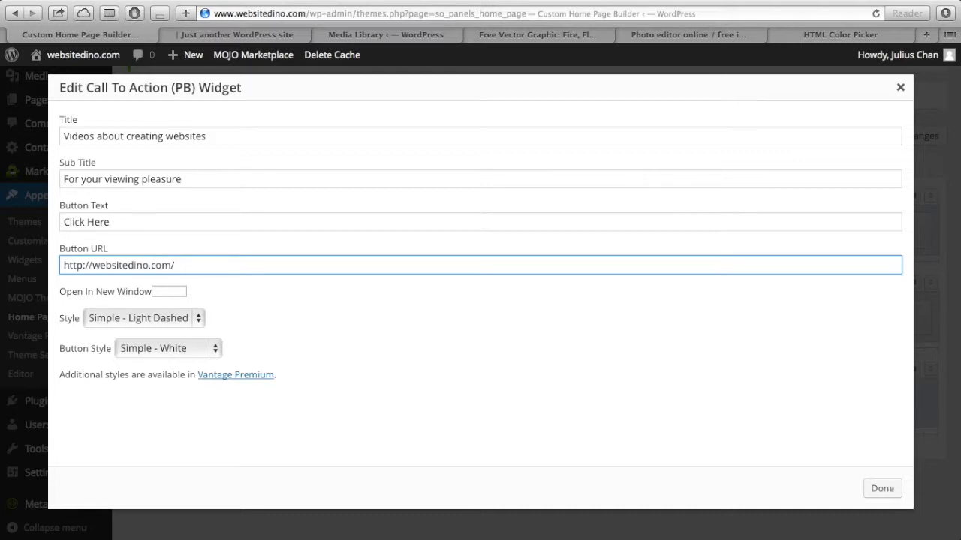
{"action": "type", "text": "/video/"}
{"action": "left_click", "coordinate": [165, 319]}
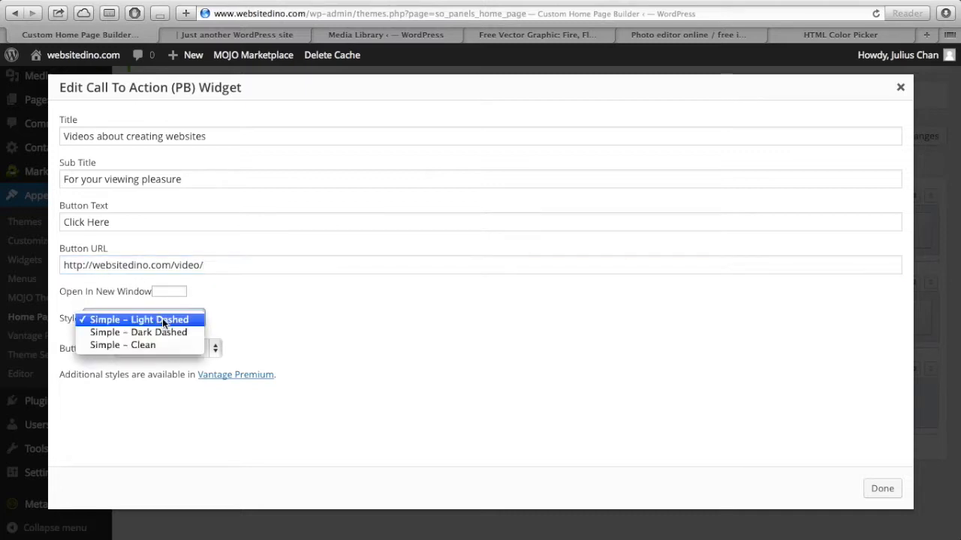
{"action": "left_click", "coordinate": [161, 334]}
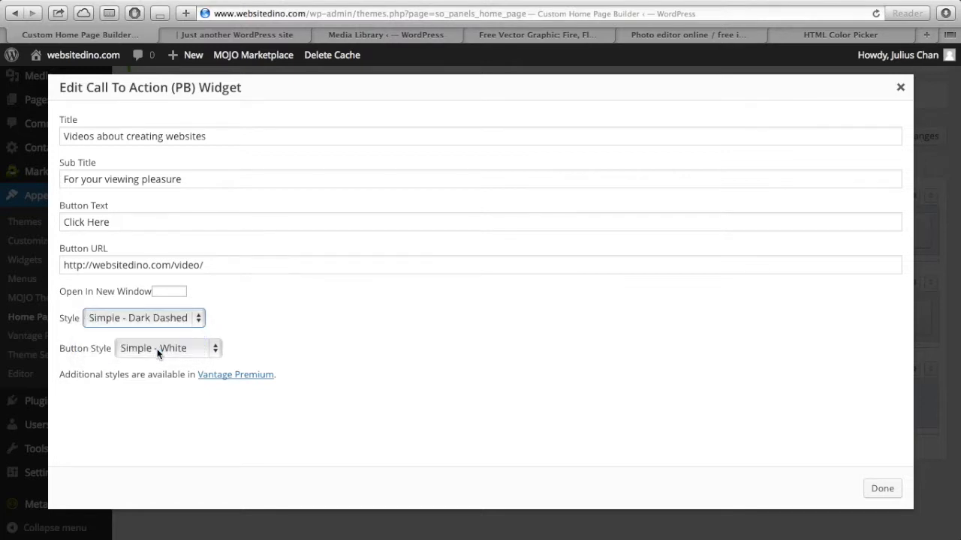
Set the Call To Action widget's button style to Simple - Turquoise and save the home page.
{"action": "left_click", "coordinate": [160, 350]}
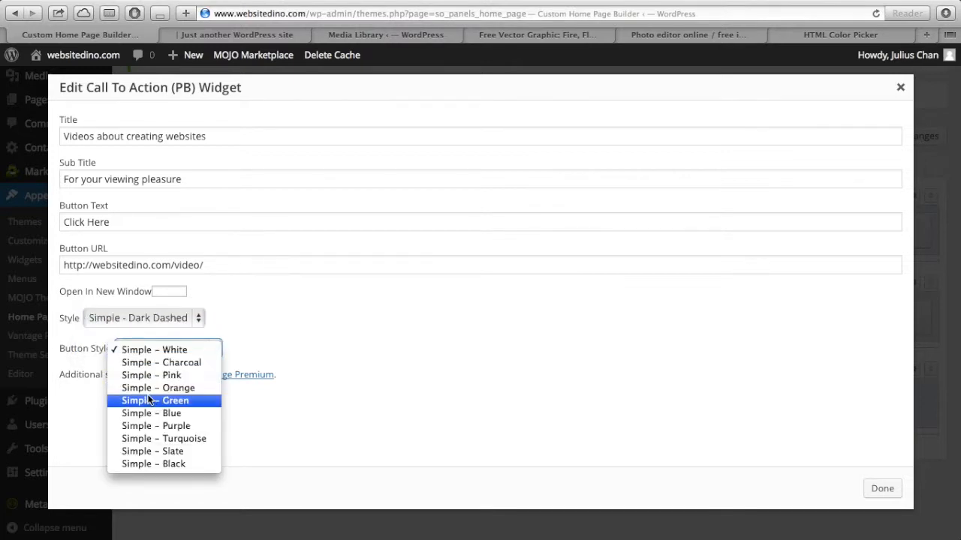
{"action": "left_click", "coordinate": [164, 367]}
{"action": "left_click", "coordinate": [172, 353]}
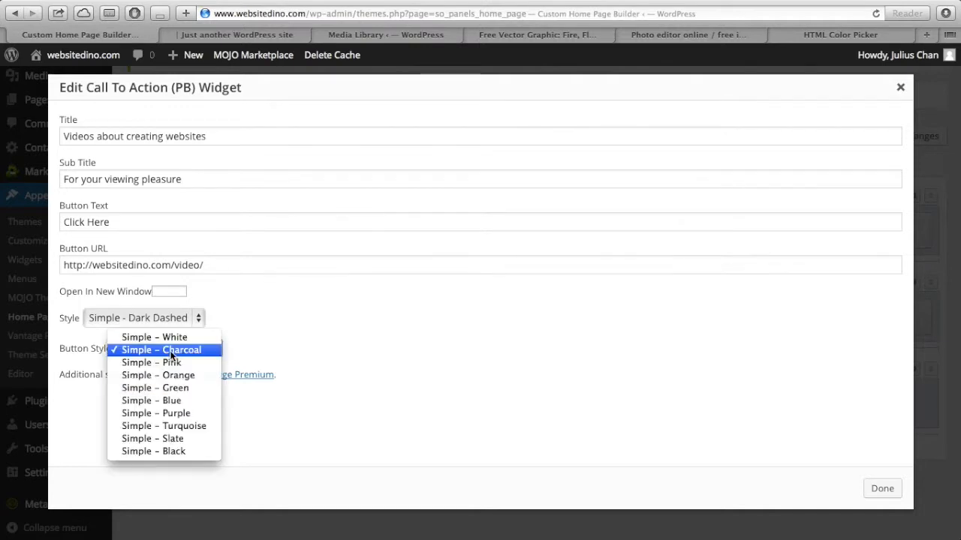
{"action": "left_click", "coordinate": [177, 428]}
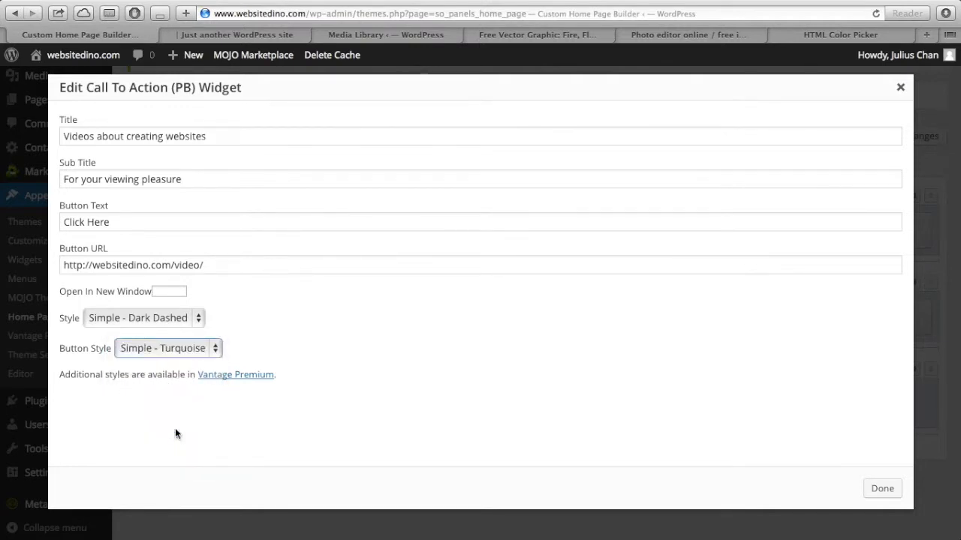
{"action": "left_click", "coordinate": [882, 489]}
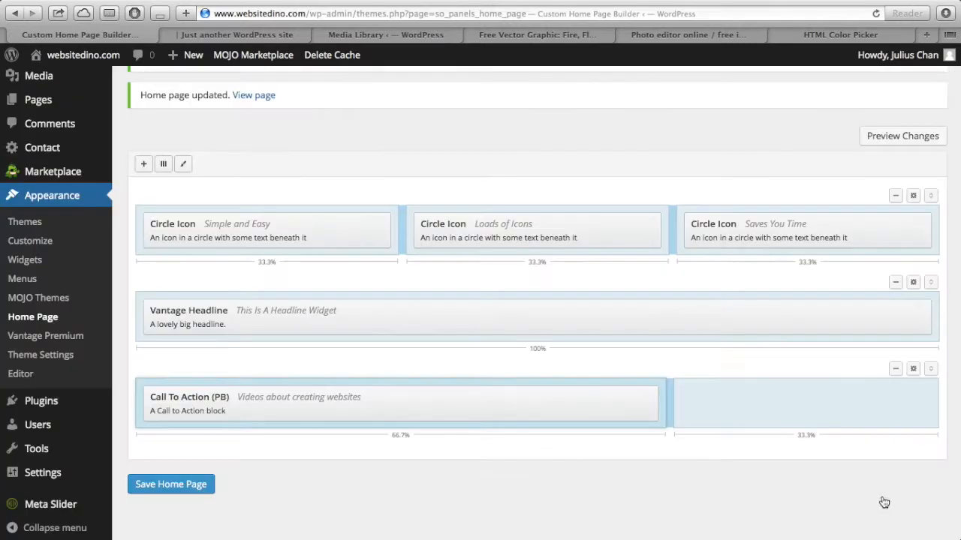
{"action": "left_click", "coordinate": [195, 485]}
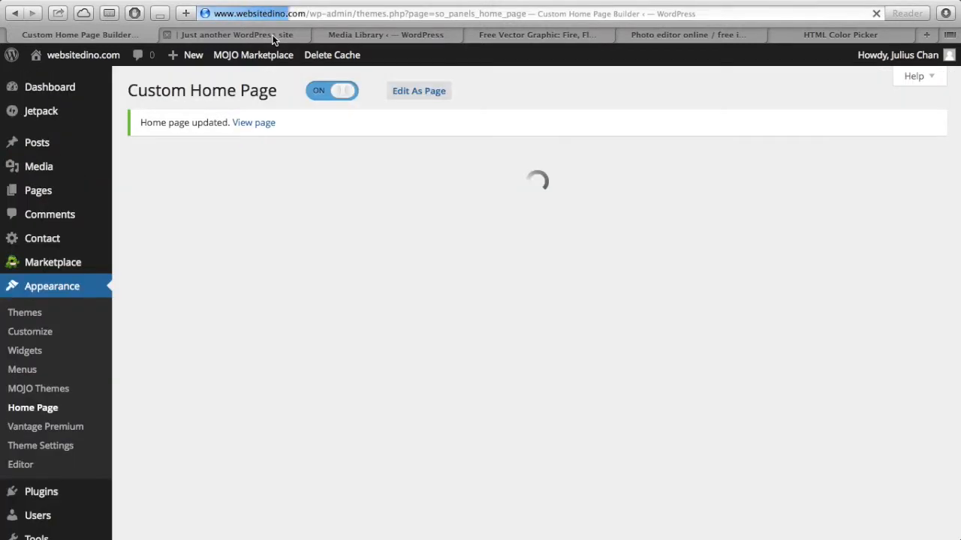
Check the Call To Action block on the live homepage, follow its button to the Video page and return home.
{"action": "left_click", "coordinate": [274, 38]}
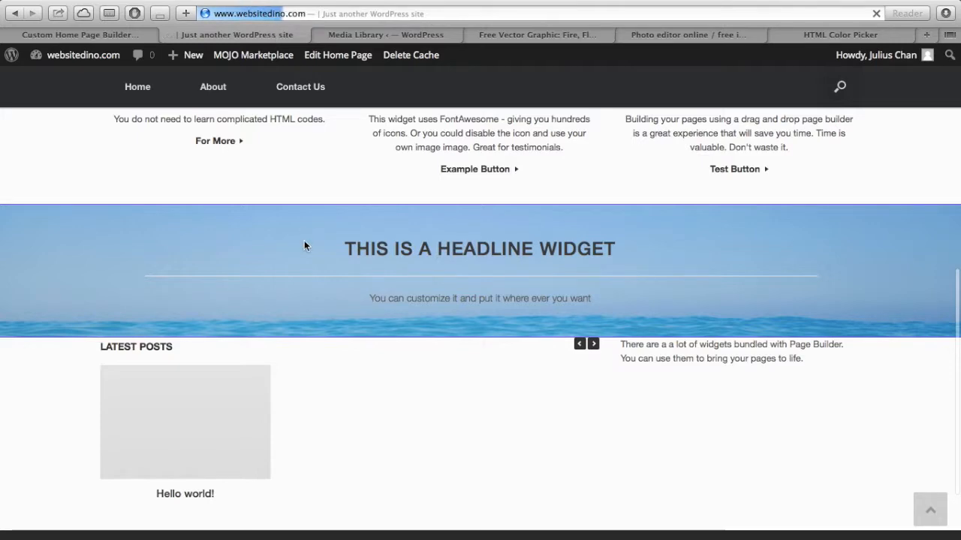
{"action": "scroll", "coordinate": [278, 419], "scroll_direction": "down", "scroll_amount": 8}
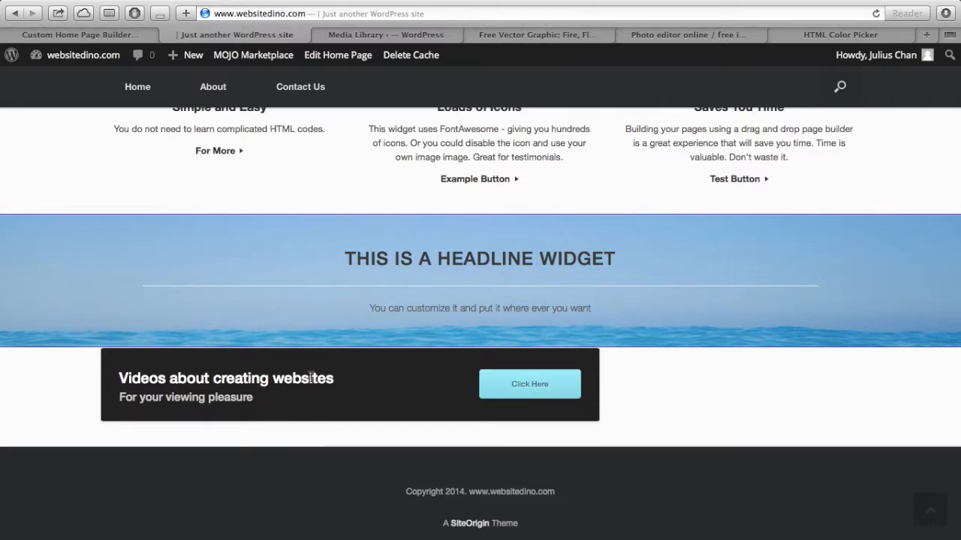
{"action": "left_click_drag", "start_coordinate": [121, 398], "coordinate": [265, 394]}
{"action": "left_click", "coordinate": [442, 386]}
{"action": "left_click", "coordinate": [536, 383]}
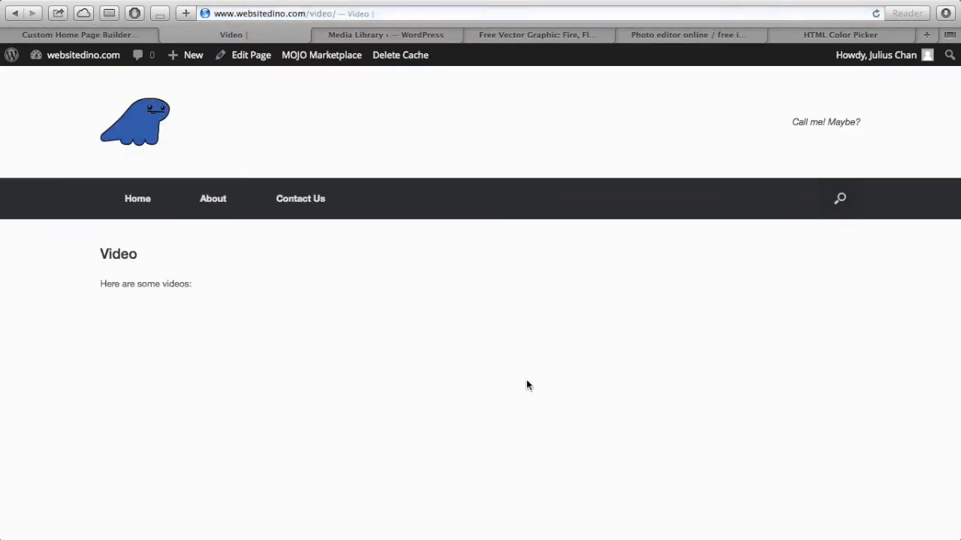
{"action": "scroll", "coordinate": [236, 297], "scroll_direction": "down", "scroll_amount": 4}
{"action": "scroll", "coordinate": [236, 286], "scroll_direction": "down", "scroll_amount": 5}
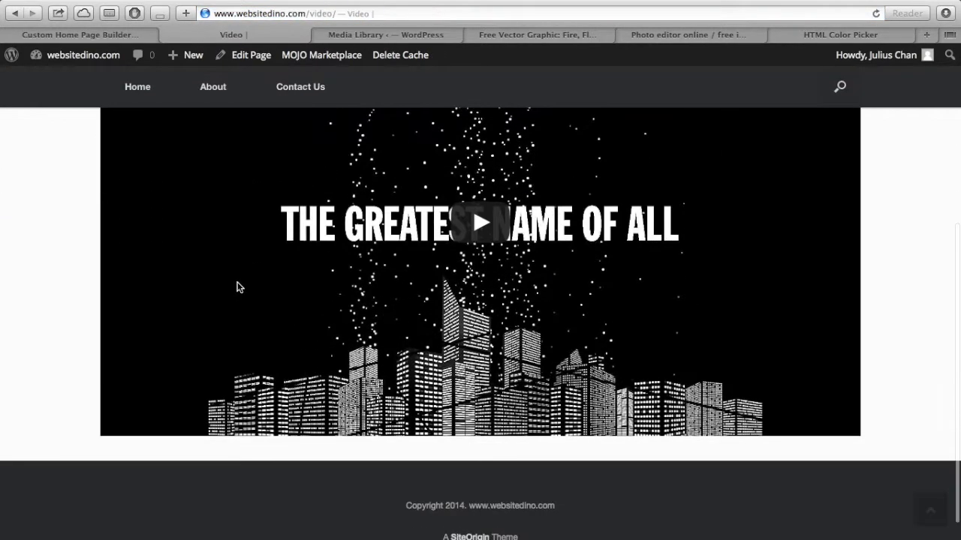
{"action": "scroll", "coordinate": [236, 286], "scroll_direction": "up", "scroll_amount": 8}
{"action": "left_click", "coordinate": [151, 193]}
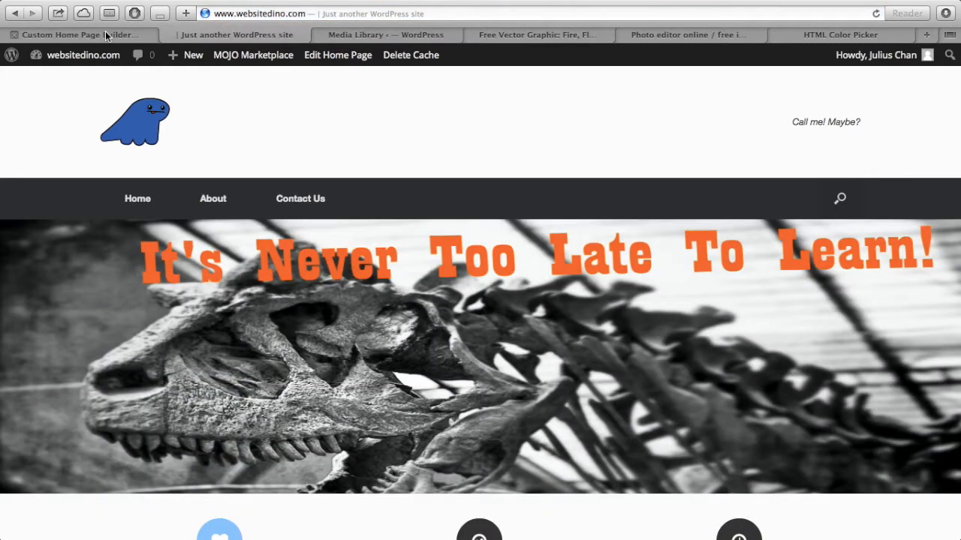
Return to the Page Builder and insert a Vantage Social Media widget into the empty 33.3% column.
{"action": "left_click", "coordinate": [105, 32]}
{"action": "scroll", "coordinate": [372, 296], "scroll_direction": "down", "scroll_amount": 3}
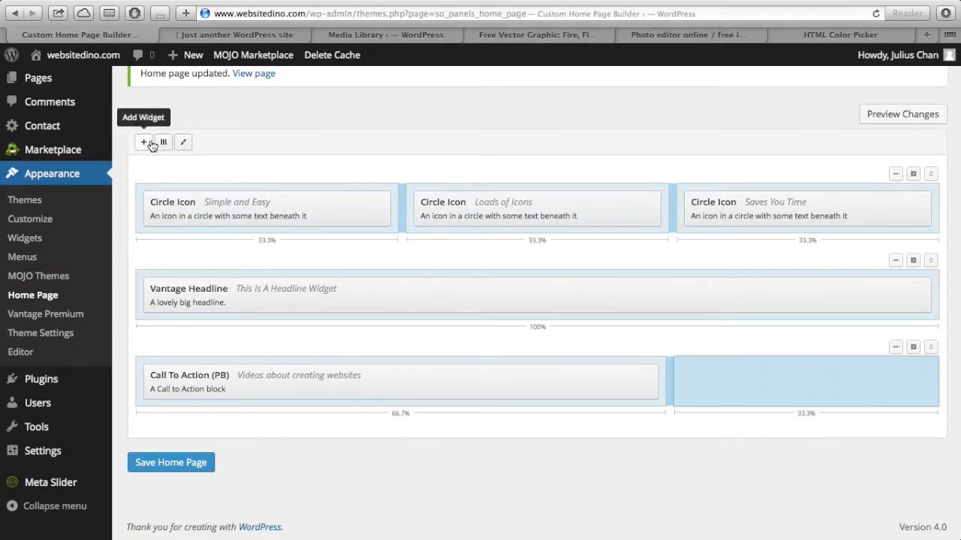
{"action": "left_click", "coordinate": [145, 143]}
{"action": "scroll", "coordinate": [635, 384], "scroll_direction": "down", "scroll_amount": 5}
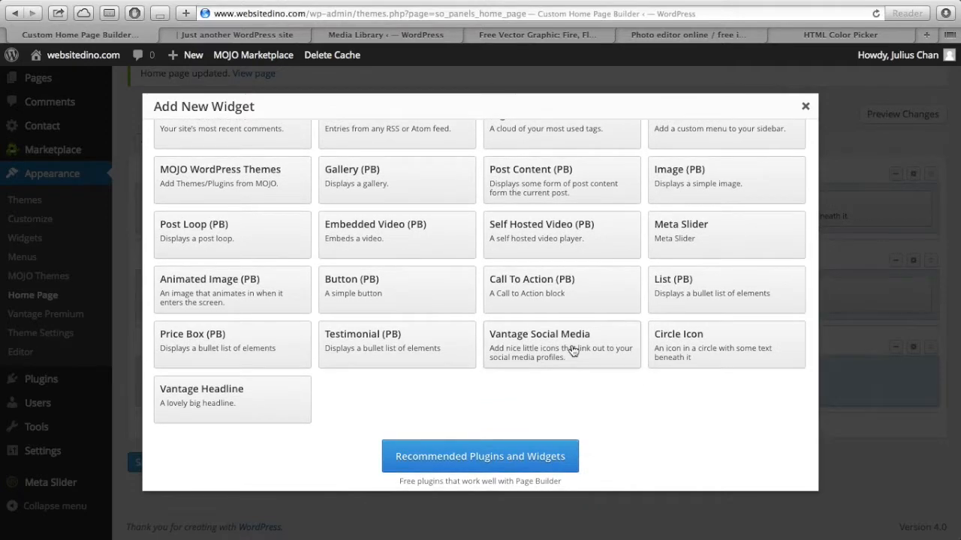
{"action": "left_click", "coordinate": [572, 350]}
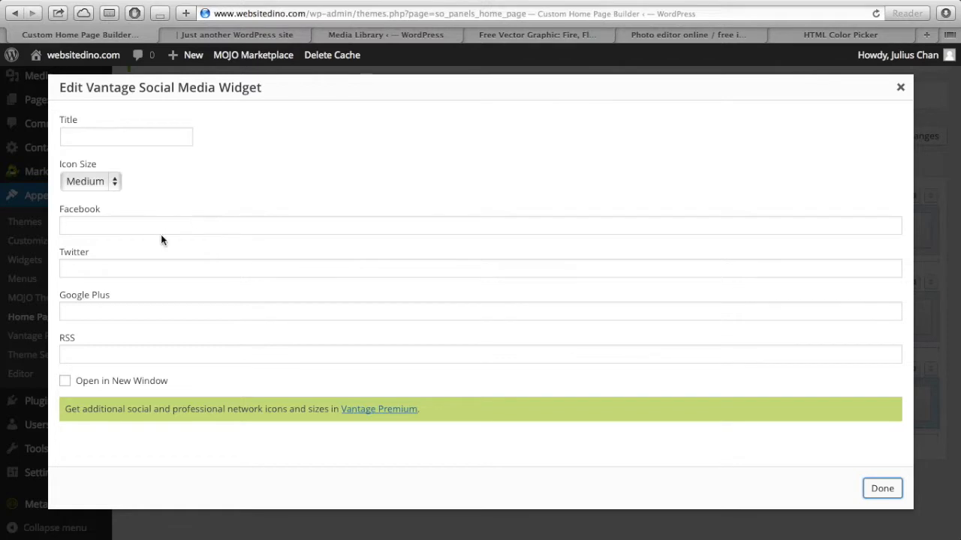
Title the Vantage Social Media widget "Connect To Us".
{"action": "left_click", "coordinate": [169, 223]}
{"action": "left_click", "coordinate": [137, 138]}
{"action": "type", "text": "Connect to Us"}
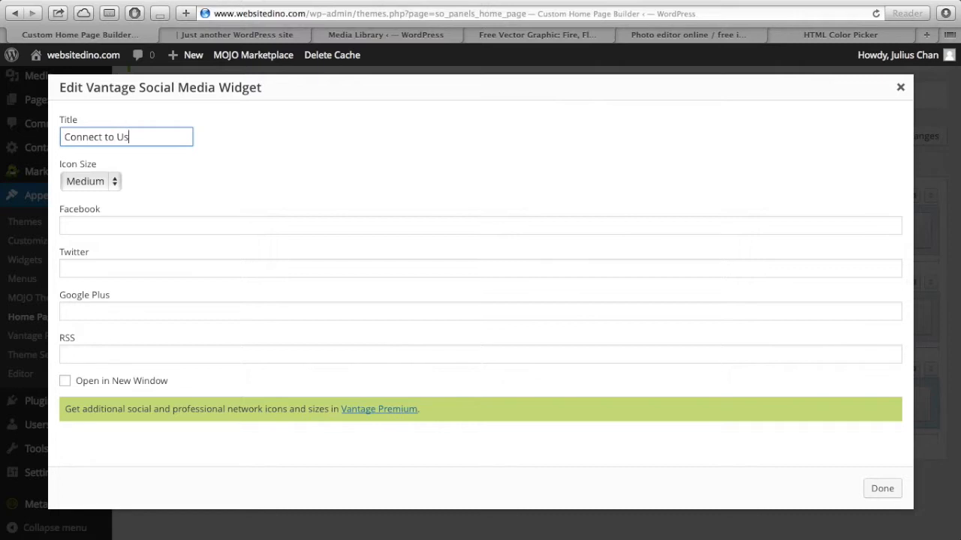
{"action": "left_click", "coordinate": [110, 138]}
{"action": "key", "text": "BackSpace"}
{"action": "type", "text": "T"}
{"action": "left_click", "coordinate": [109, 223]}
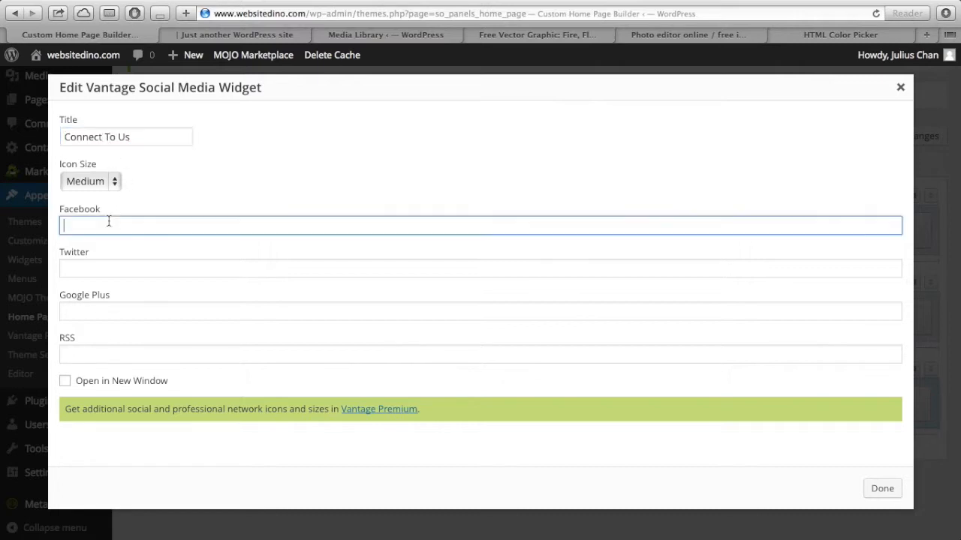
{"action": "type", "text": "https://www.facebook.com/"}
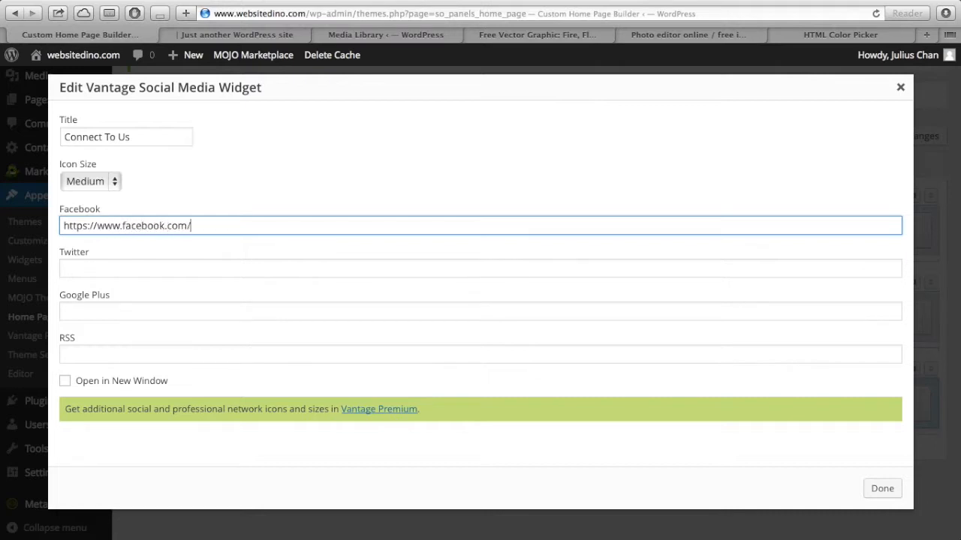
{"action": "type", "text": "WebsiteDino"}
{"action": "left_click_drag", "start_coordinate": [259, 224], "coordinate": [60, 228]}
{"action": "key", "text": "super+c"}
{"action": "left_click", "coordinate": [115, 261]}
{"action": "key", "text": "super+v"}
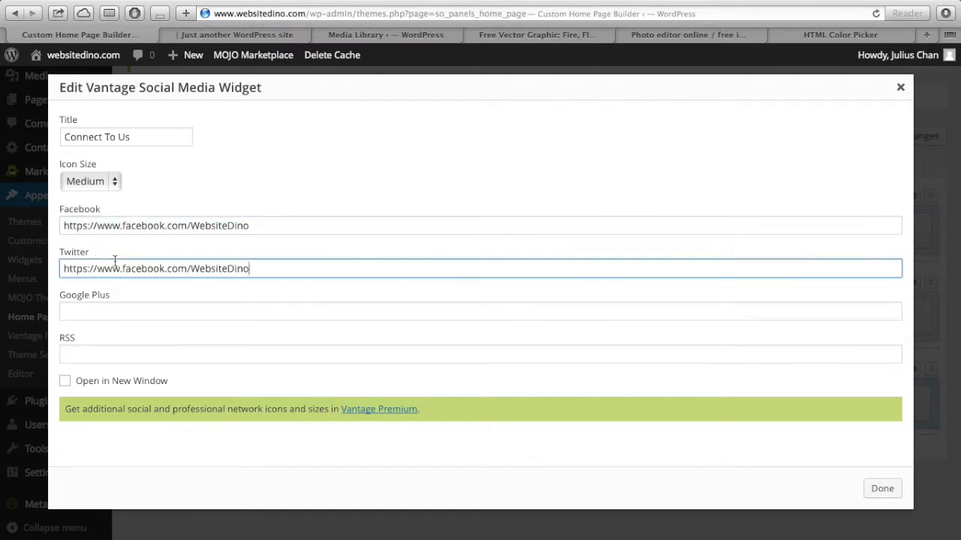
{"action": "left_click_drag", "start_coordinate": [165, 272], "coordinate": [123, 269]}
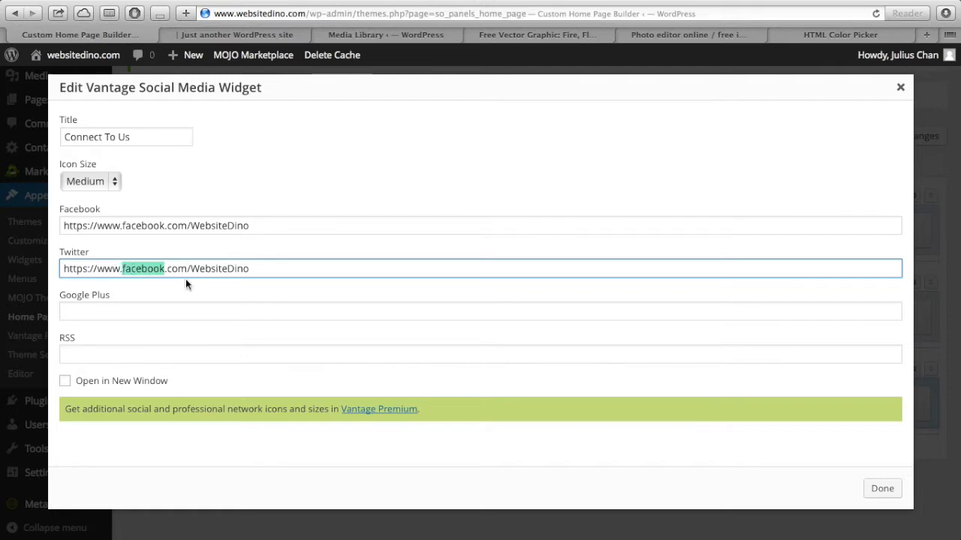
{"action": "type", "text": "twitter"}
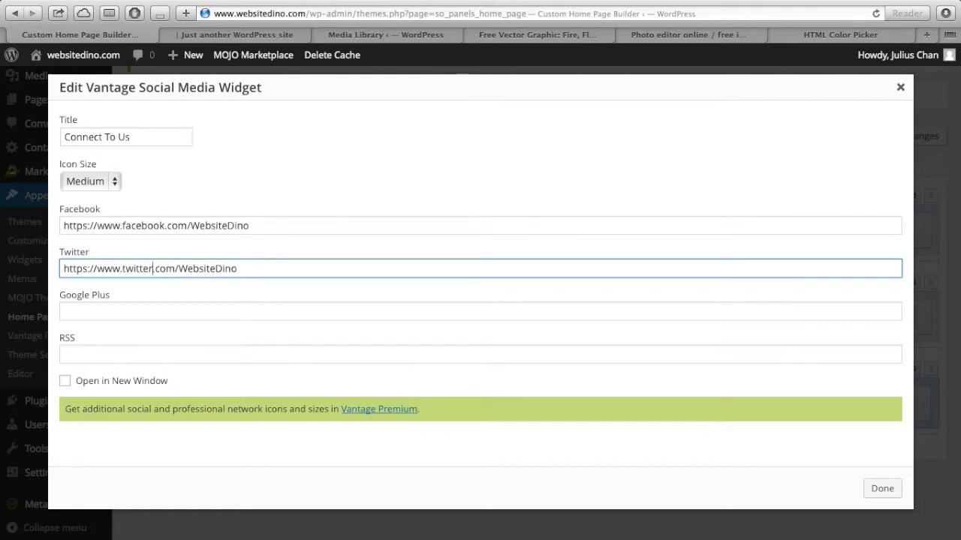
{"action": "left_click", "coordinate": [274, 273]}
Make the social media links open in a new window and save the home page.
{"action": "scroll", "coordinate": [273, 271], "scroll_direction": "down", "scroll_amount": 1}
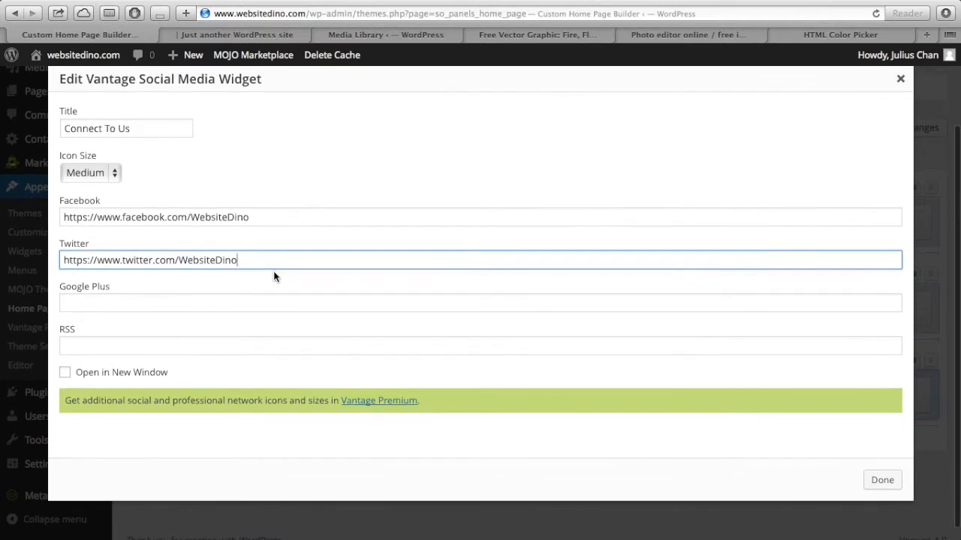
{"action": "left_click", "coordinate": [68, 375]}
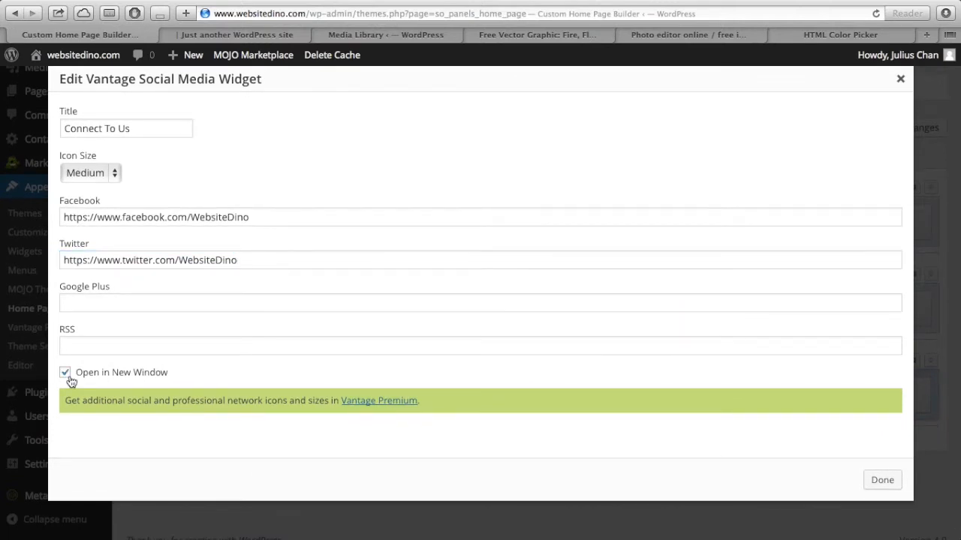
{"action": "left_click", "coordinate": [883, 481]}
{"action": "left_click", "coordinate": [190, 478]}
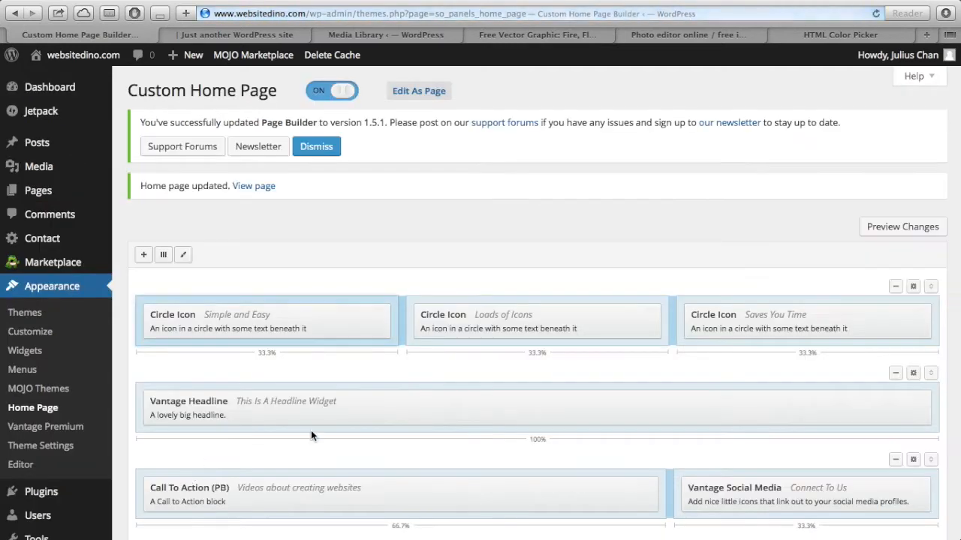
Disable No Bottom Margin in the Vantage Headline row's visual style and save the home page.
{"action": "scroll", "coordinate": [713, 386], "scroll_direction": "down", "scroll_amount": 2}
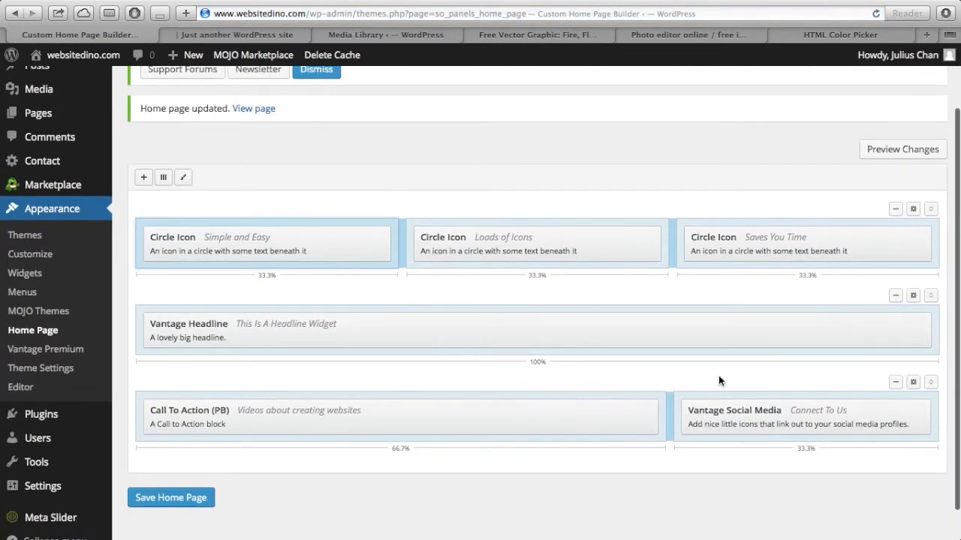
{"action": "left_click", "coordinate": [914, 298]}
{"action": "left_click", "coordinate": [436, 399]}
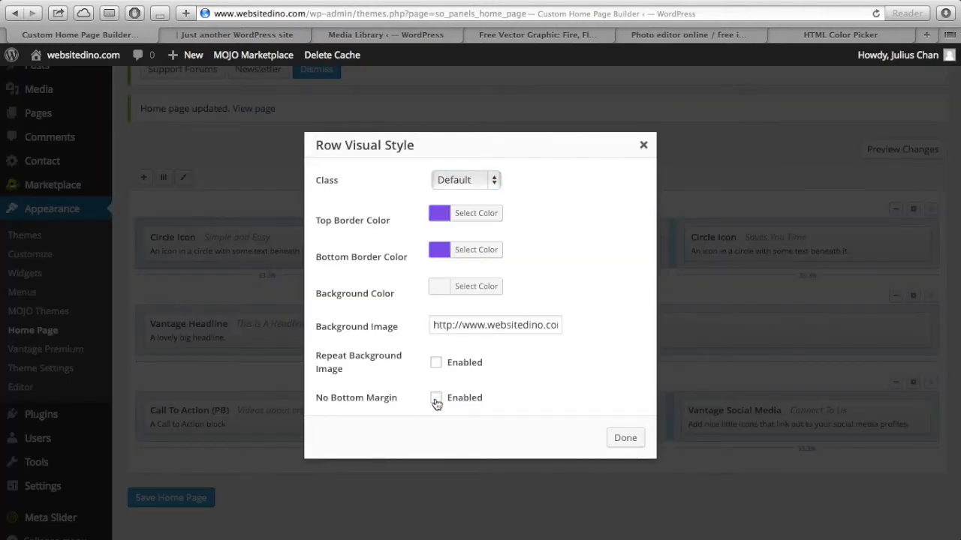
{"action": "left_click", "coordinate": [620, 438]}
{"action": "left_click", "coordinate": [172, 498]}
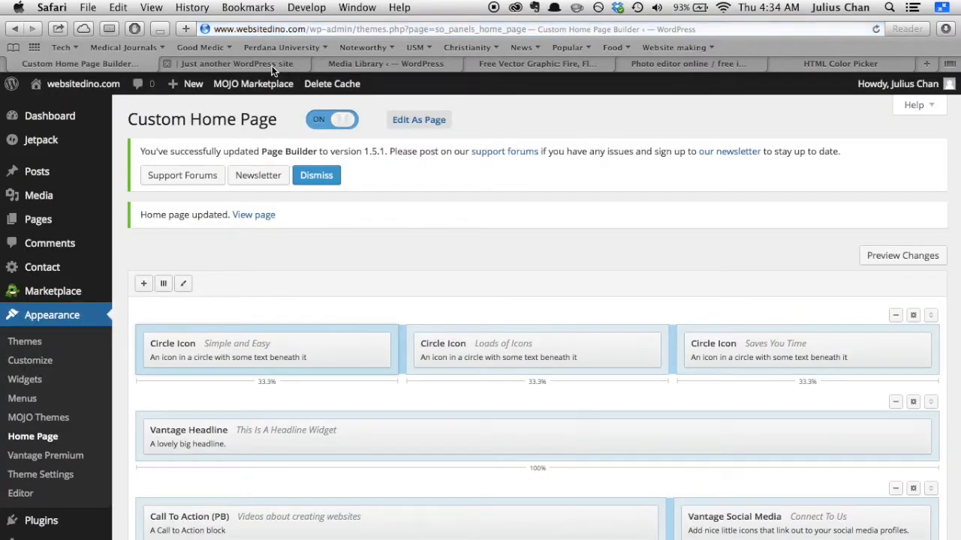
Reload the live homepage and examine the headline spacing, the Connect To Us icons and the overall layout.
{"action": "left_click", "coordinate": [271, 66]}
{"action": "key", "text": "super+r"}
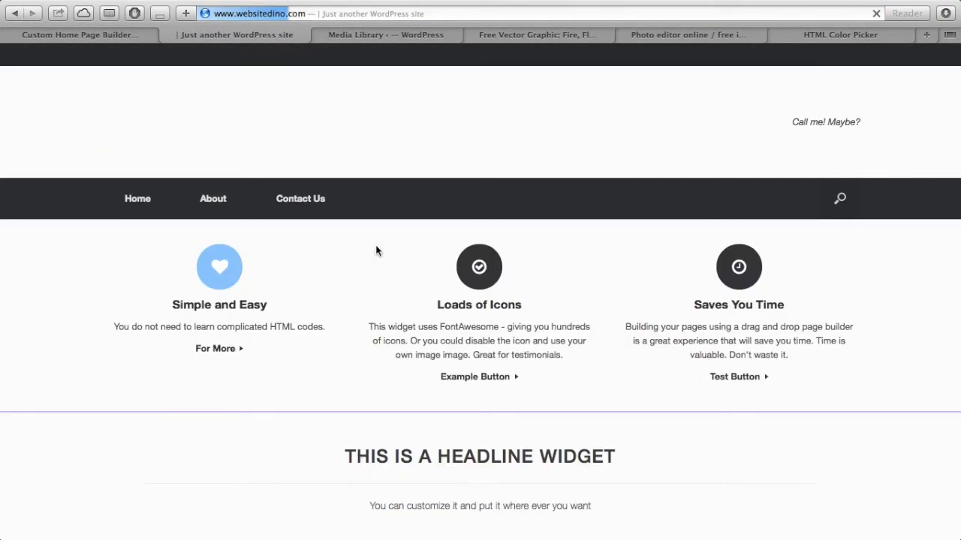
{"action": "scroll", "coordinate": [376, 250], "scroll_direction": "down", "scroll_amount": 5}
{"action": "scroll", "coordinate": [376, 250], "scroll_direction": "down", "scroll_amount": 3}
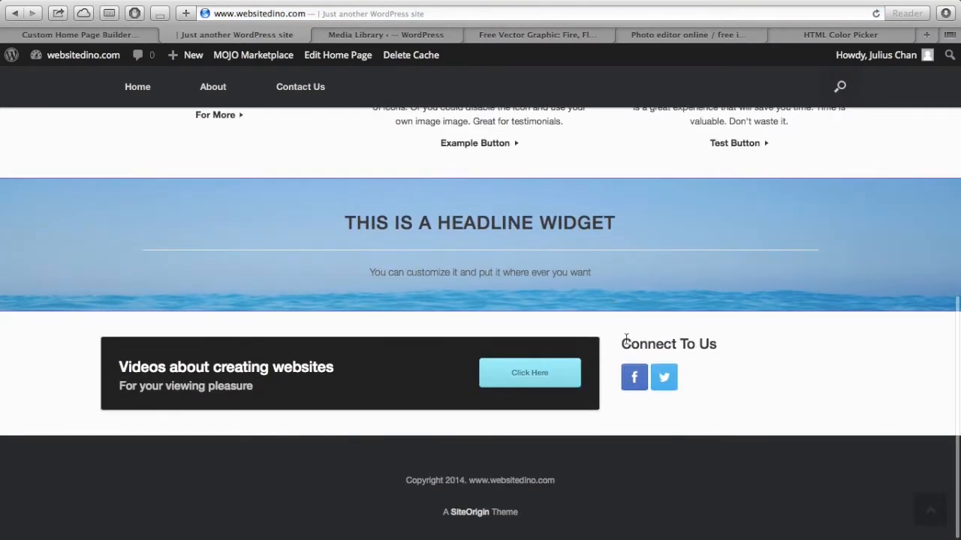
{"action": "triple_click", "coordinate": [624, 339]}
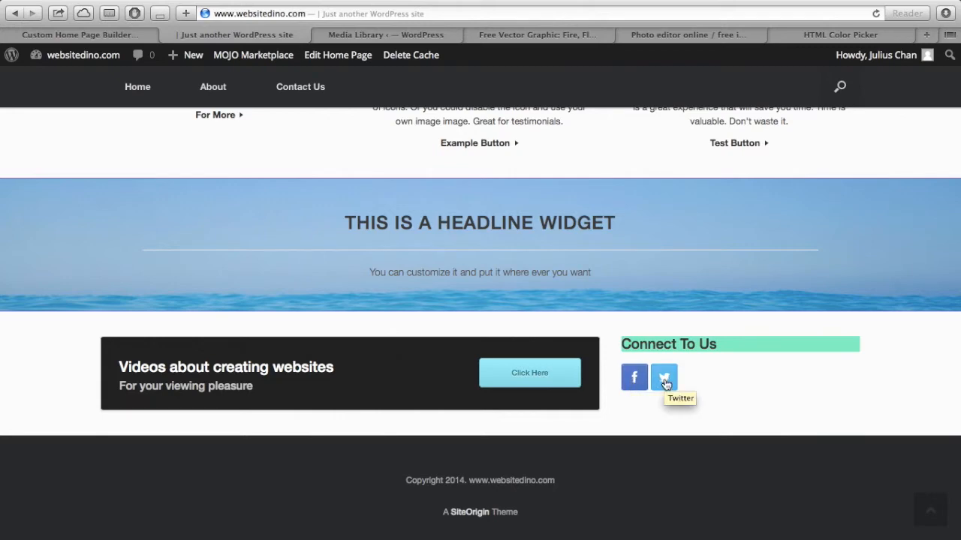
{"action": "left_click", "coordinate": [714, 352]}
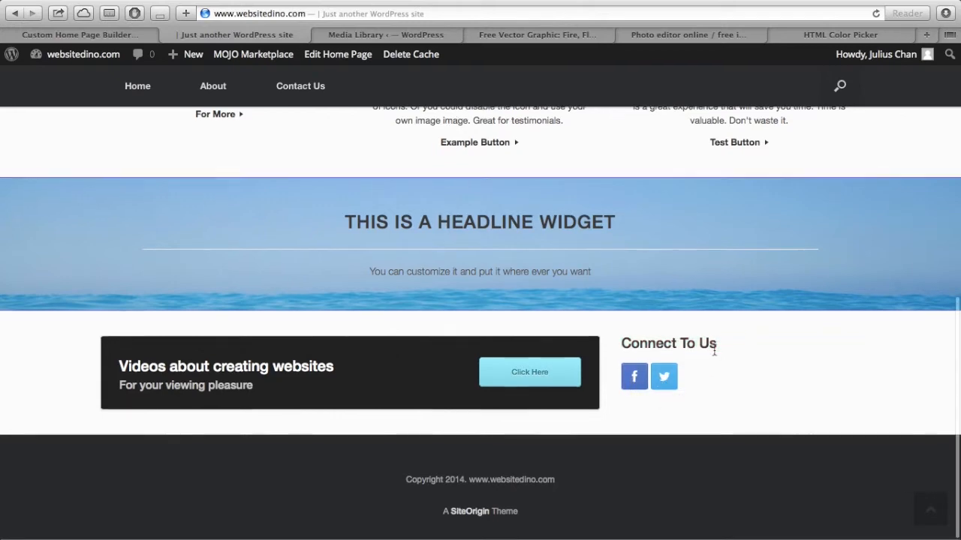
{"action": "scroll", "coordinate": [714, 355], "scroll_direction": "up", "scroll_amount": 2}
{"action": "scroll", "coordinate": [714, 355], "scroll_direction": "up", "scroll_amount": 10}
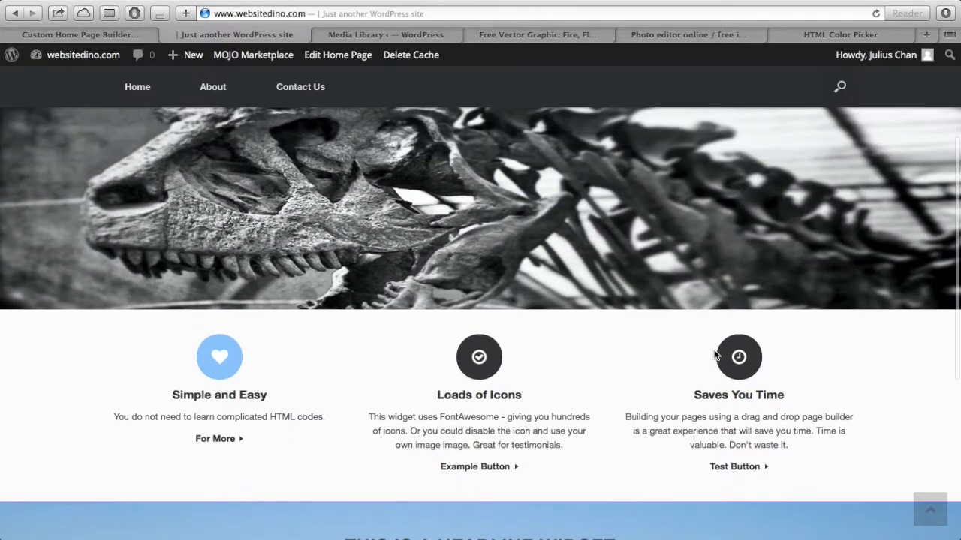
{"action": "scroll", "coordinate": [714, 355], "scroll_direction": "down", "scroll_amount": 5}
{"action": "scroll", "coordinate": [714, 353], "scroll_direction": "up", "scroll_amount": 5}
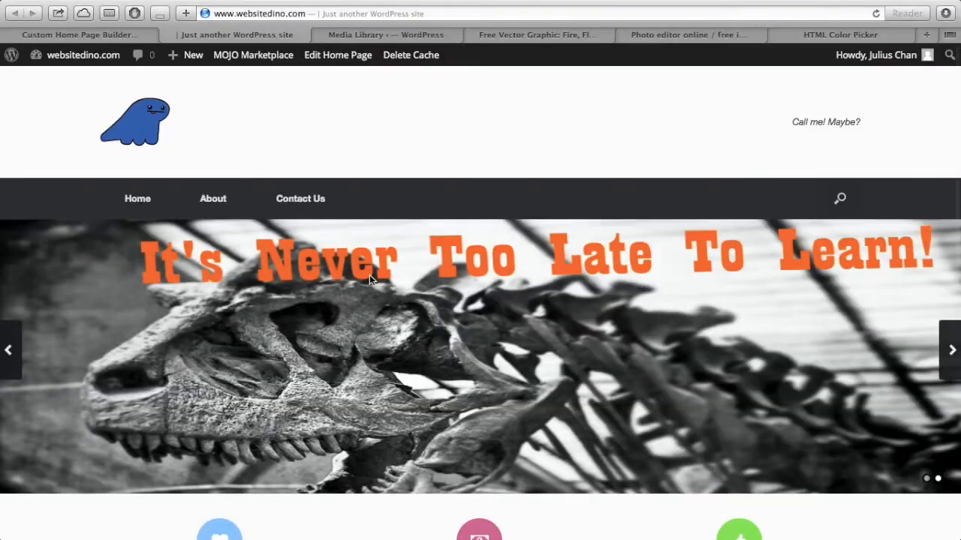